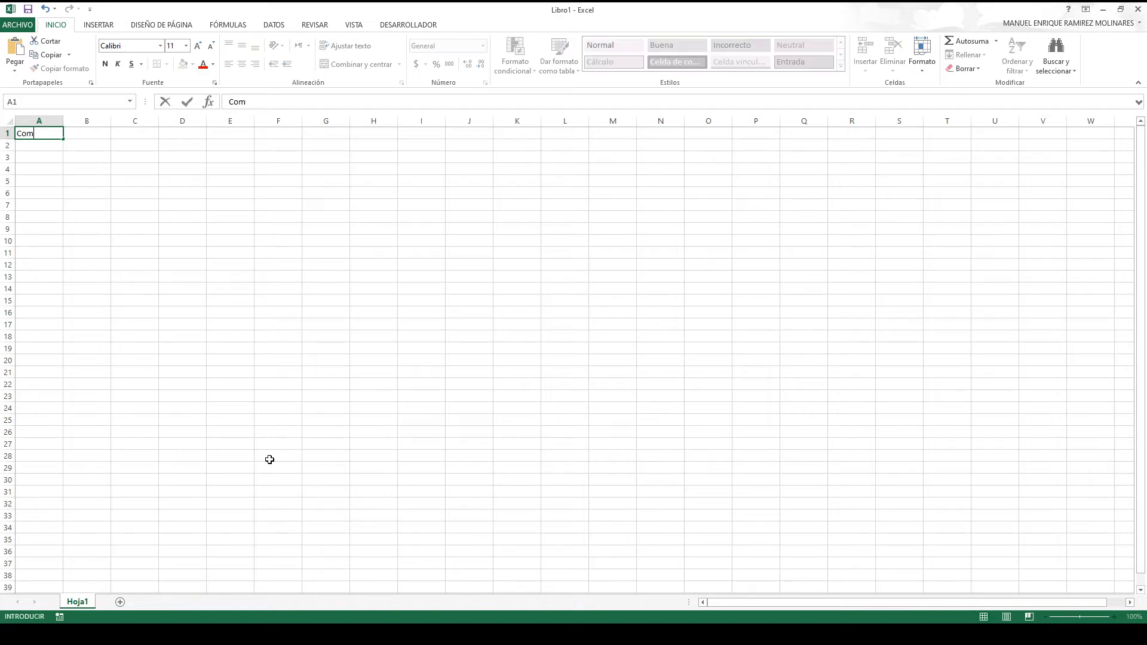
- Enter the title "Como insertar datos en celdas en Excel" in cell A1
type("ar datos en ce")
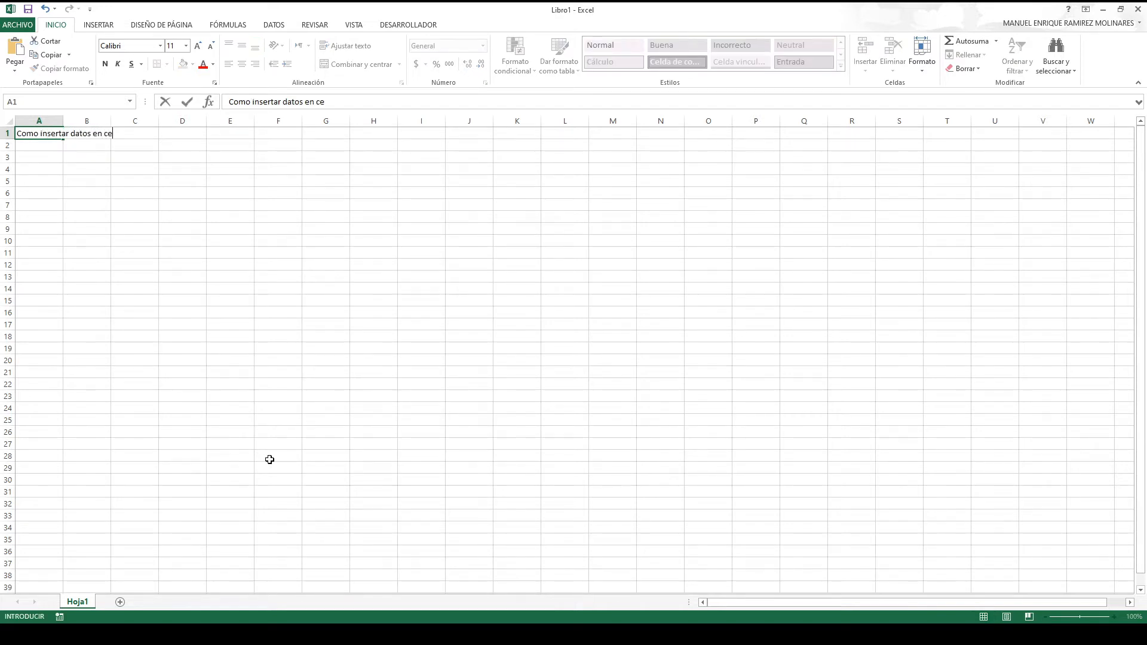
type("ldas en Excel")
key("Return")
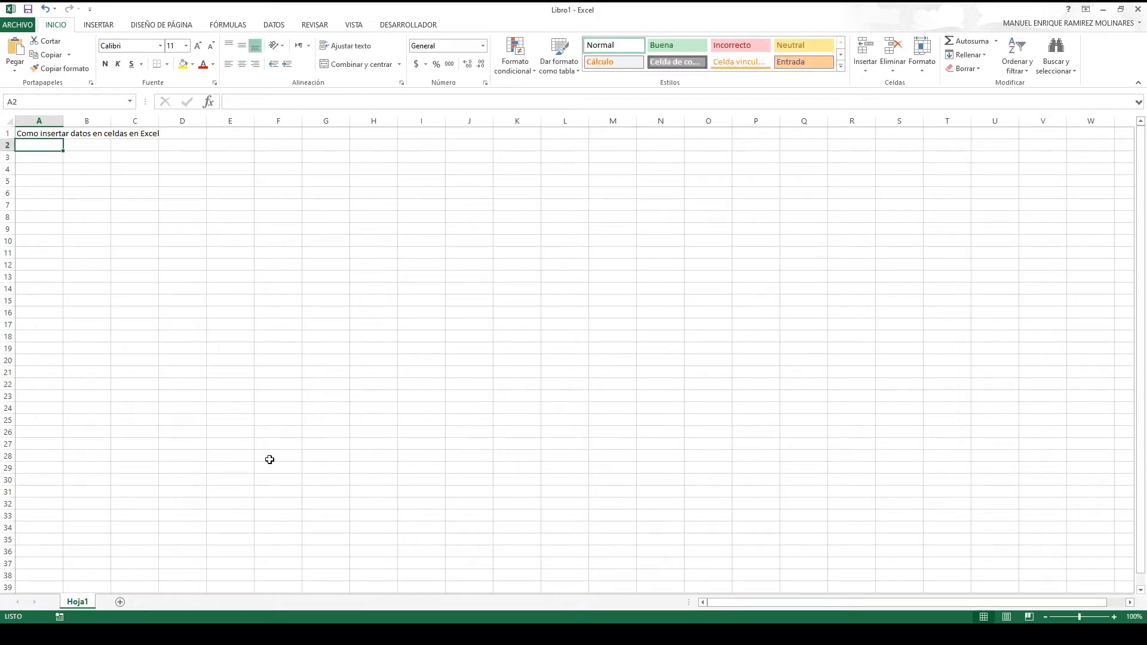
key("Up")
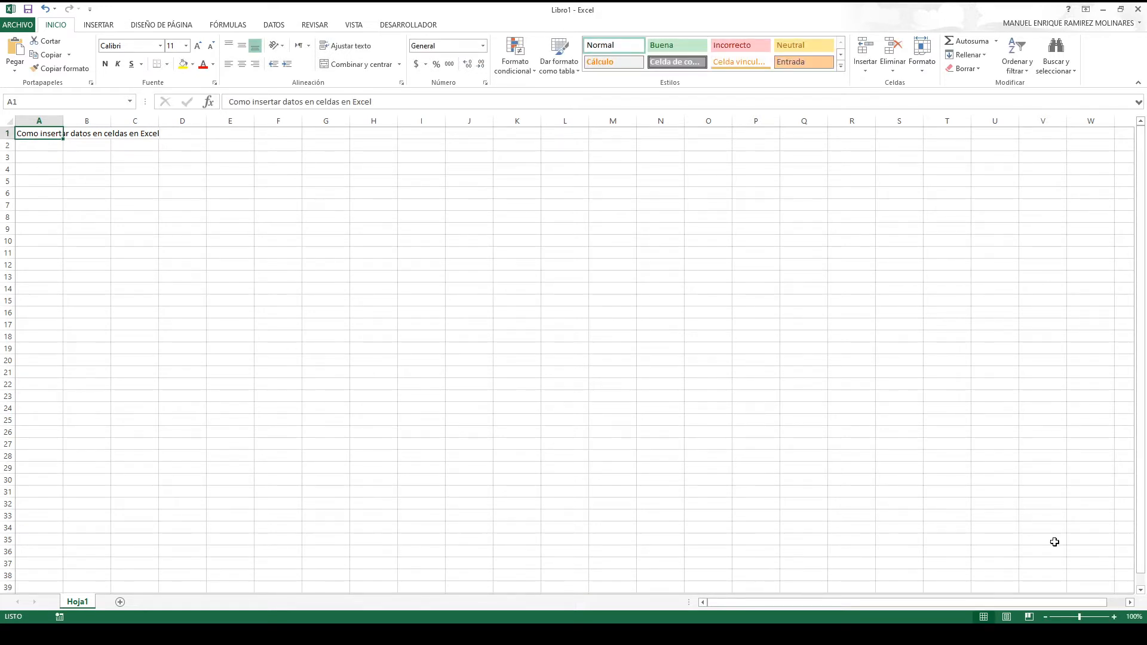
- Set the worksheet zoom to 210%
left_click(1113, 619)
left_click(1114, 619)
left_click(1113, 620)
left_click(1114, 620)
left_click(1115, 619)
left_click(1116, 620)
left_click(1116, 620)
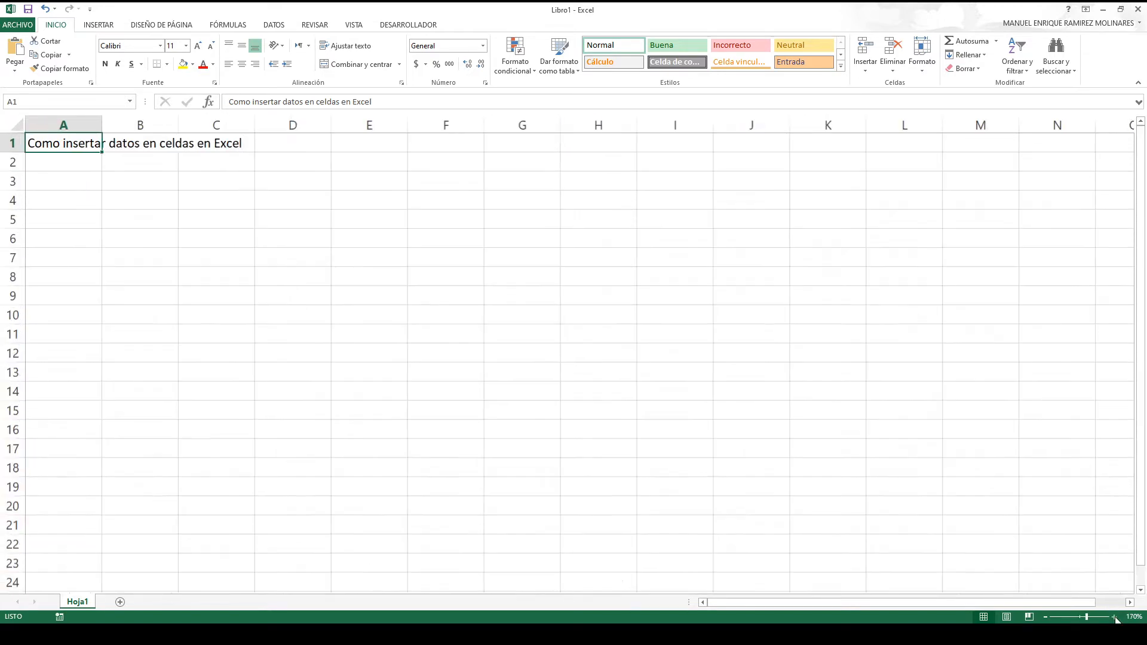
left_click(1116, 619)
left_click(1116, 620)
left_click(1116, 620)
left_click(1116, 619)
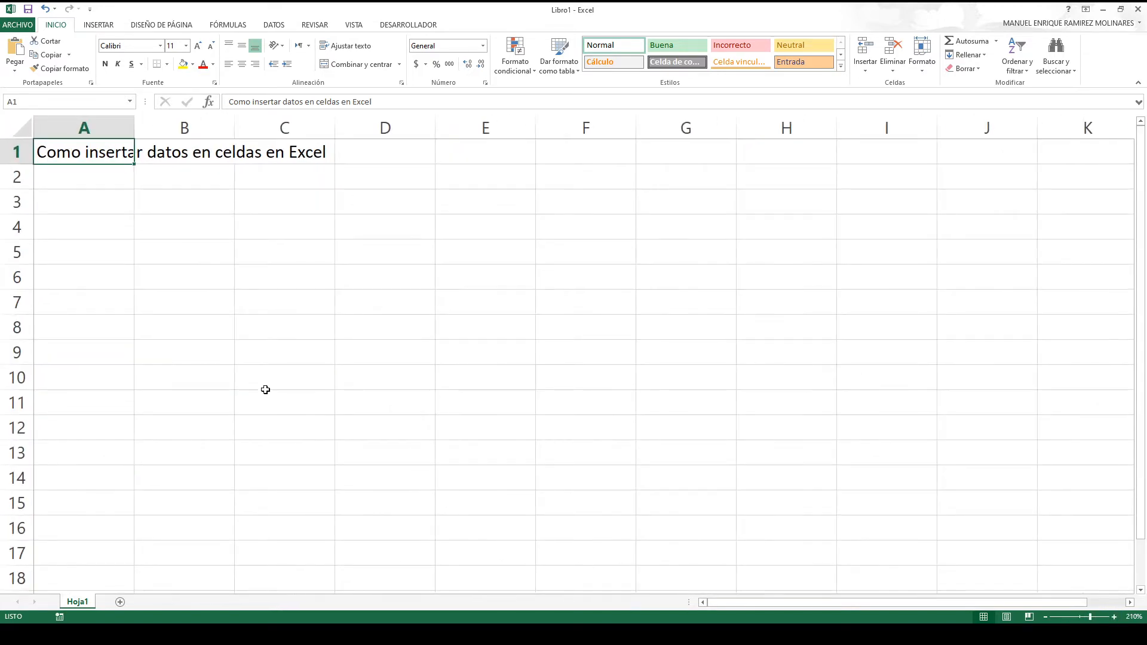
- Enter 123 in cell A3 and 124 in cell A4
left_click(113, 205)
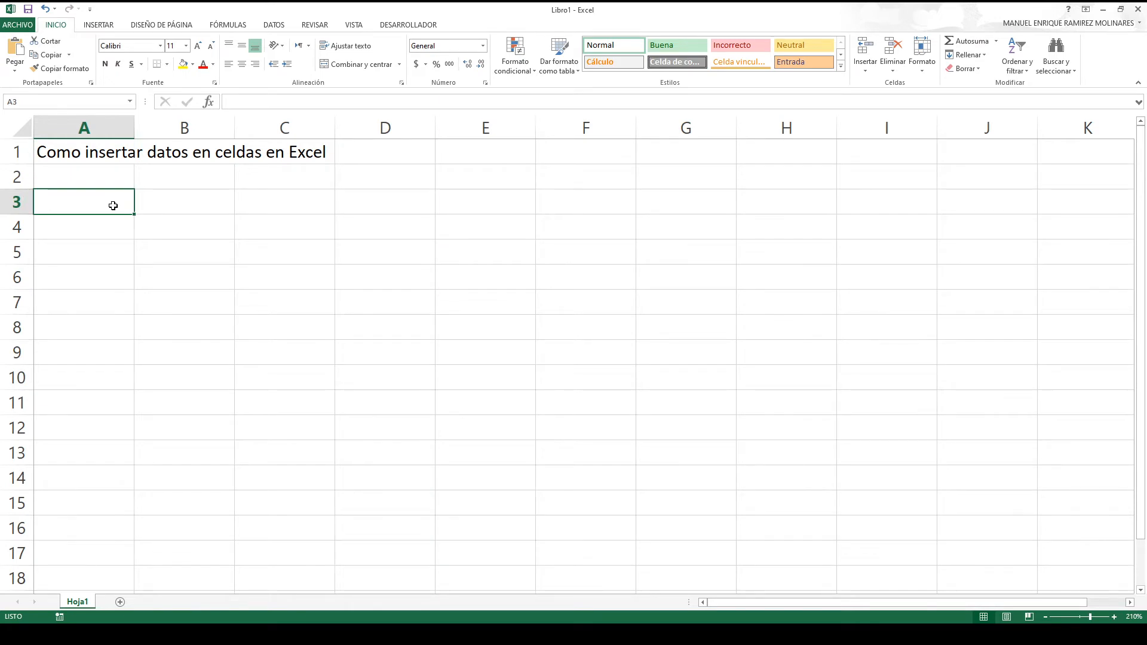
type("123")
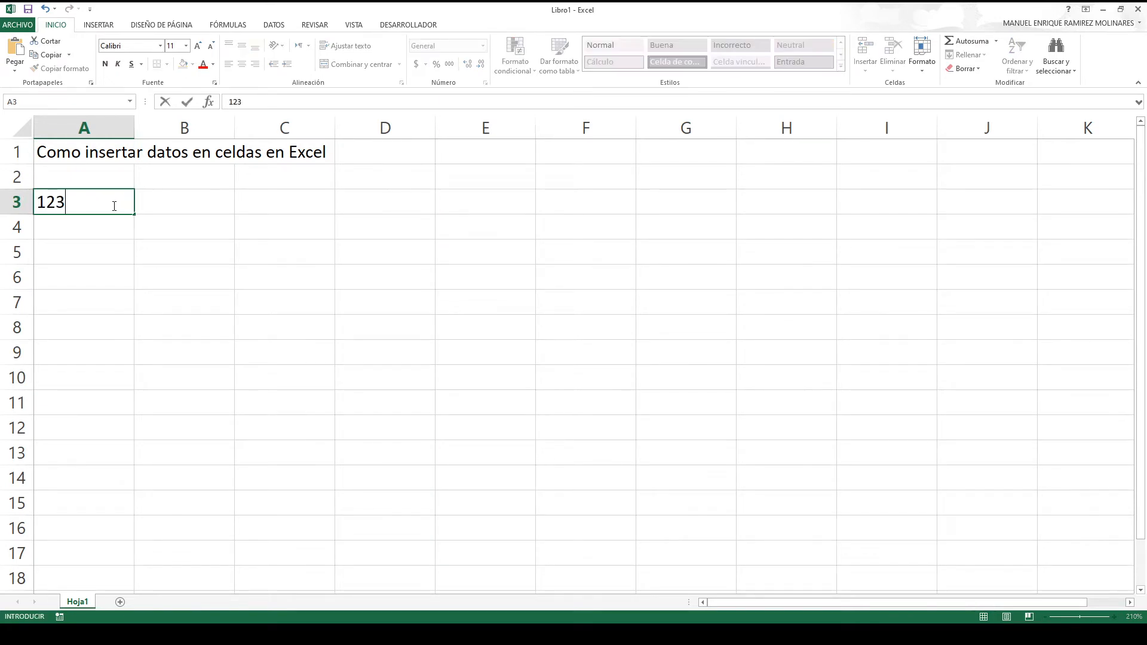
key("Return")
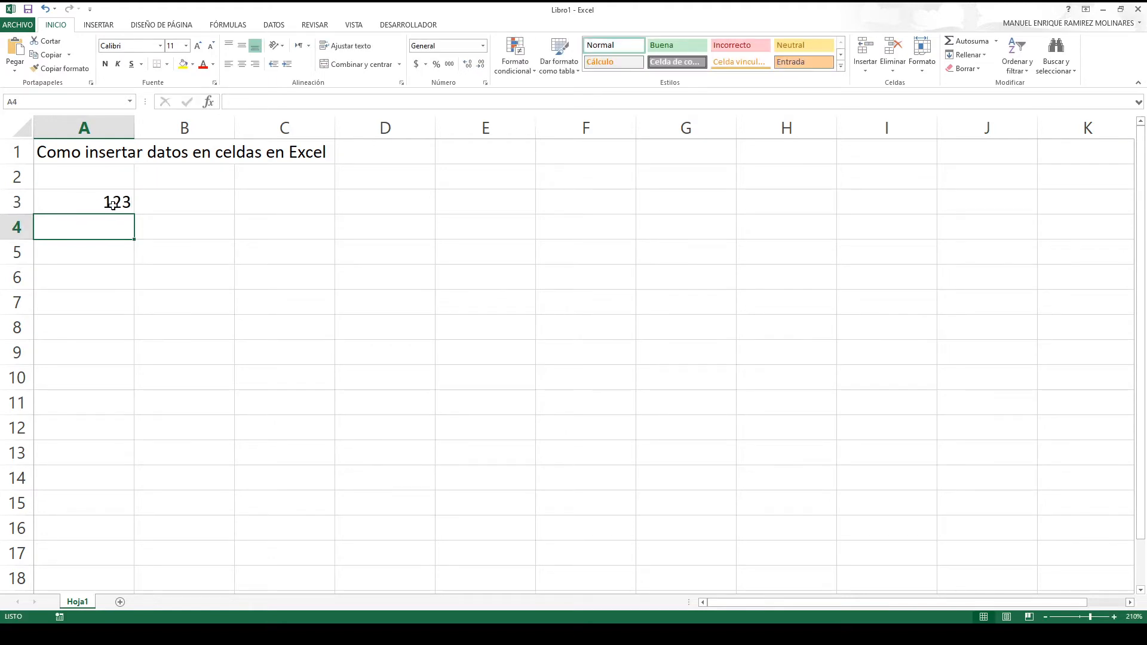
type("124")
key("Return")
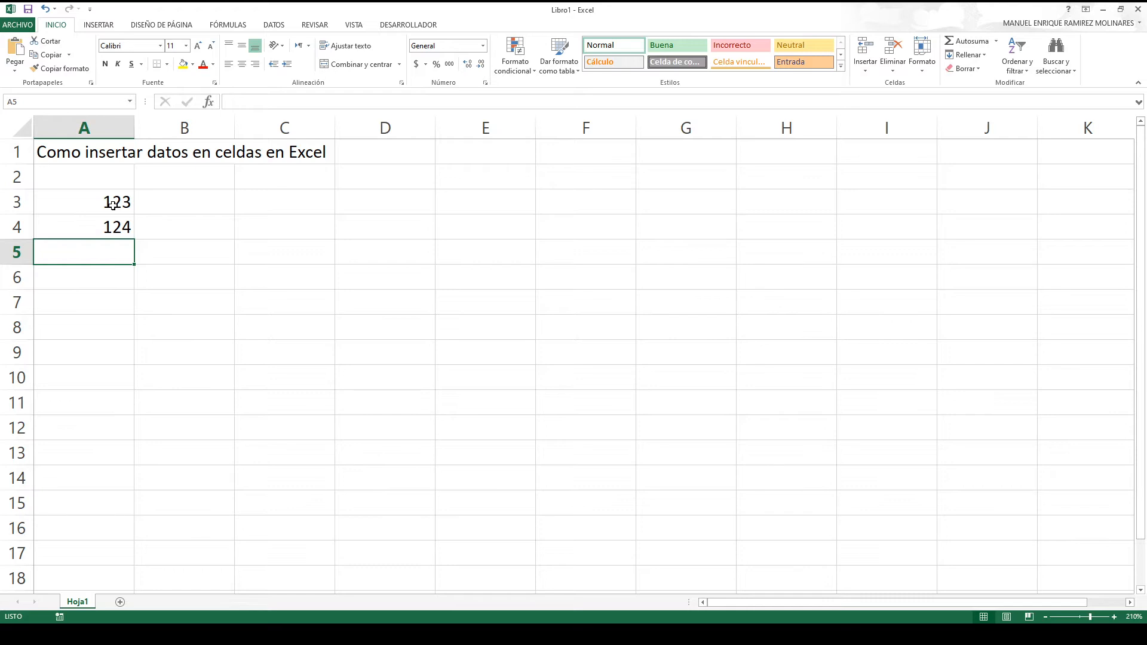
key("Up")
key("Up")
key("Down")
key("Down")
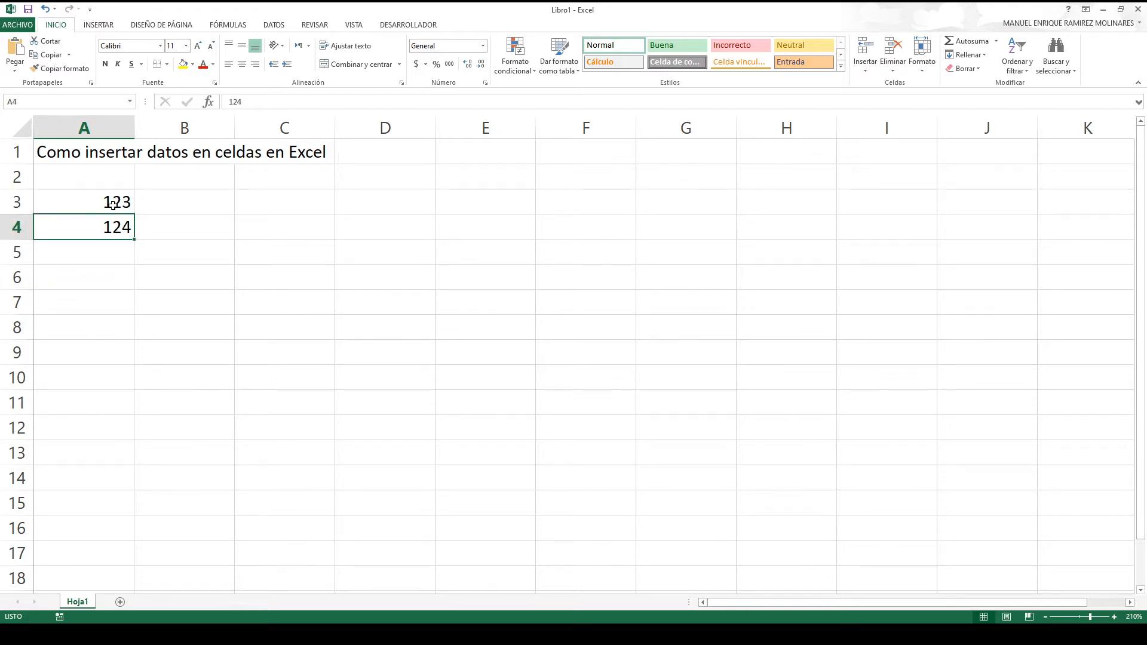
key("Up")
key("Up")
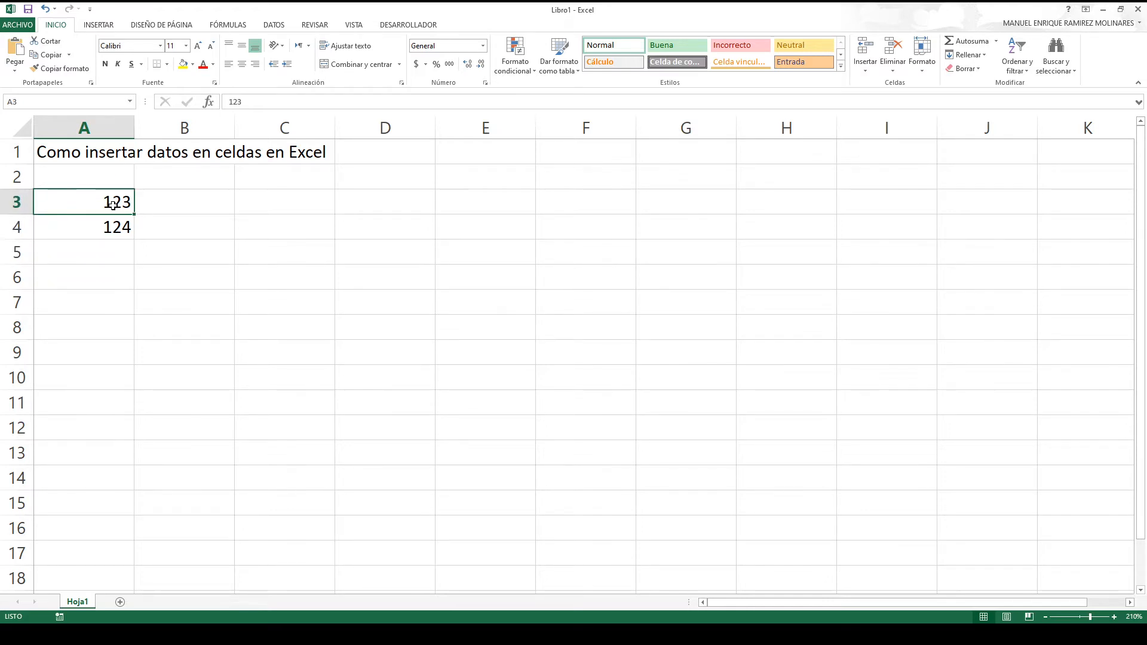
key("Right")
key("Right")
key("Right")
key("Right")
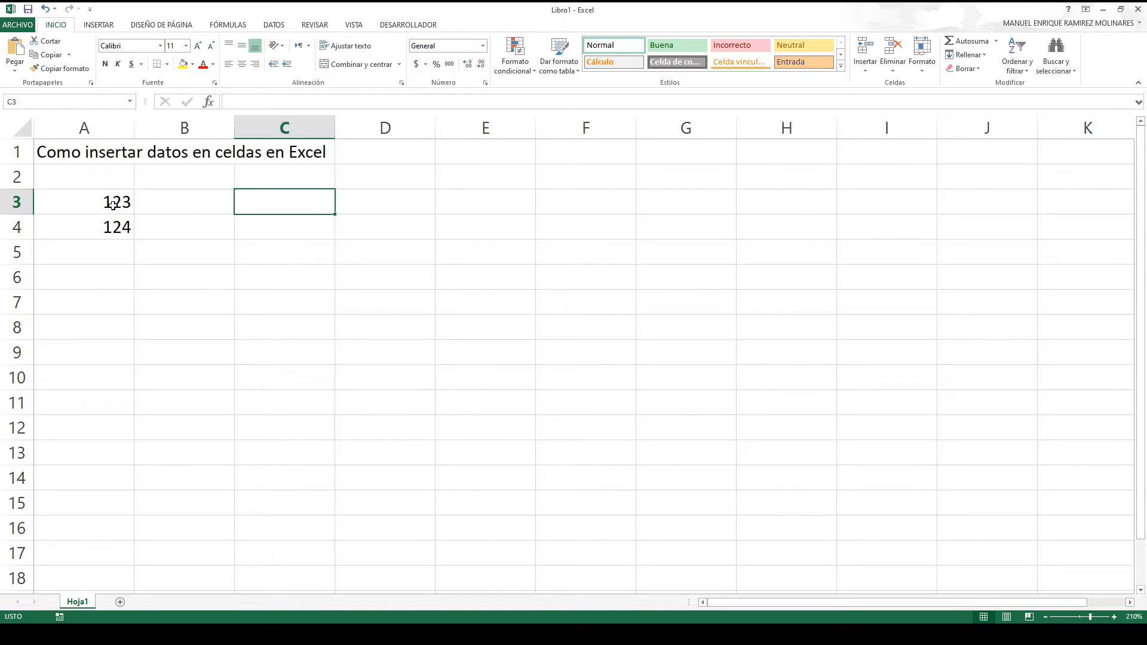
key("Left")
key("Left")
key("Left")
key("Left")
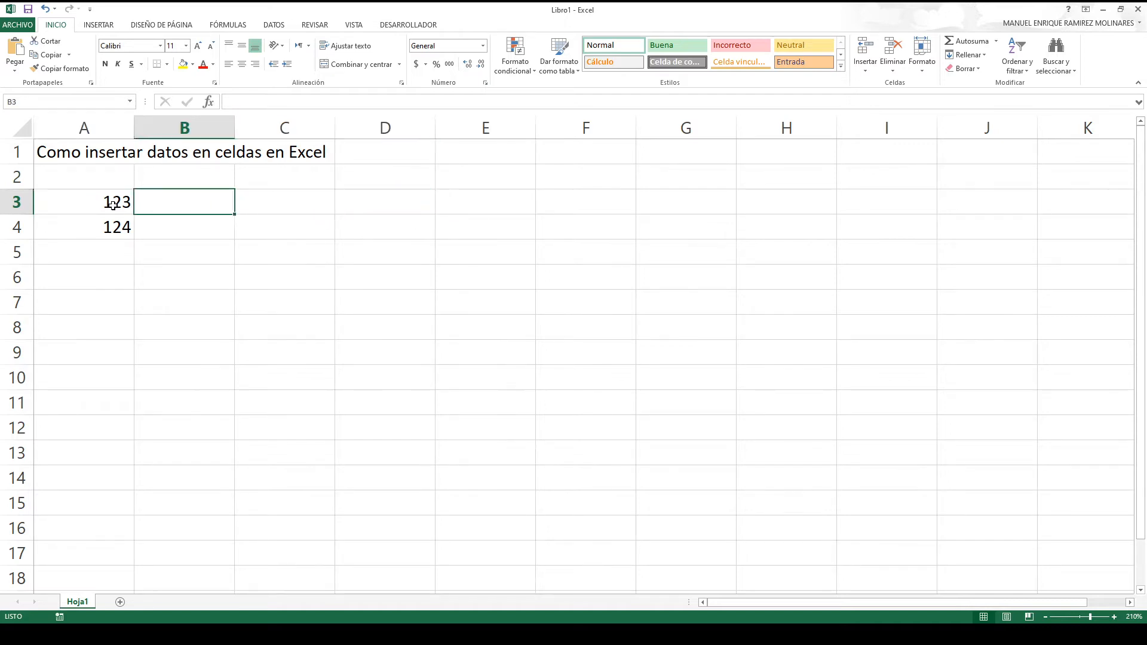
key("Down")
key("Down")
key("Down")
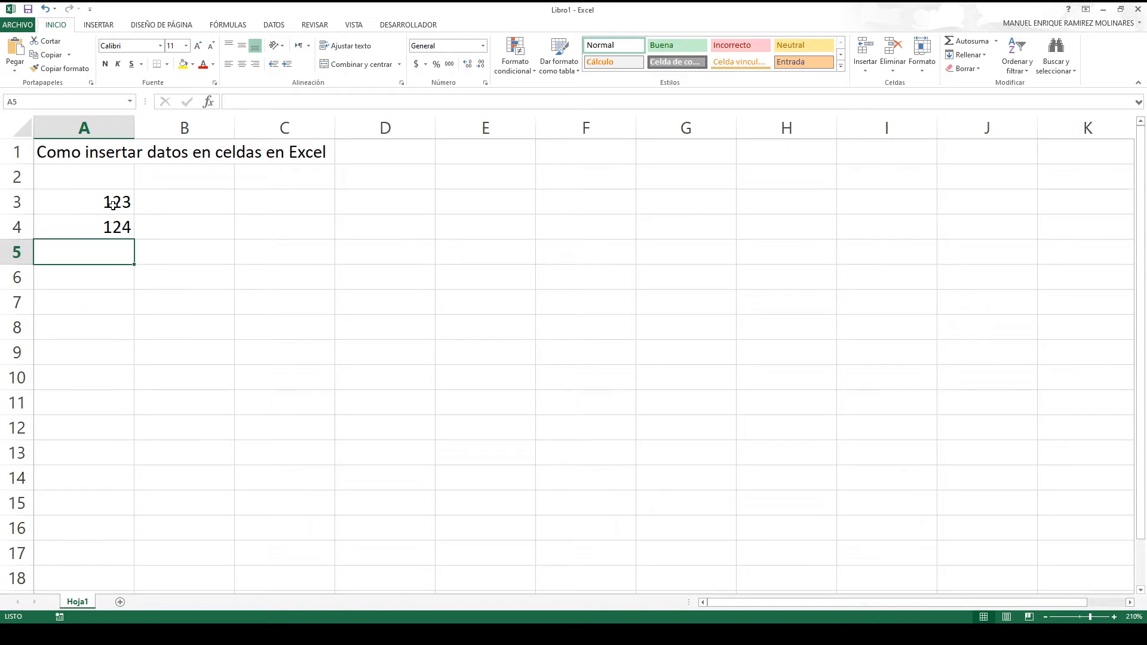
key("Up")
key("Up")
key("Up")
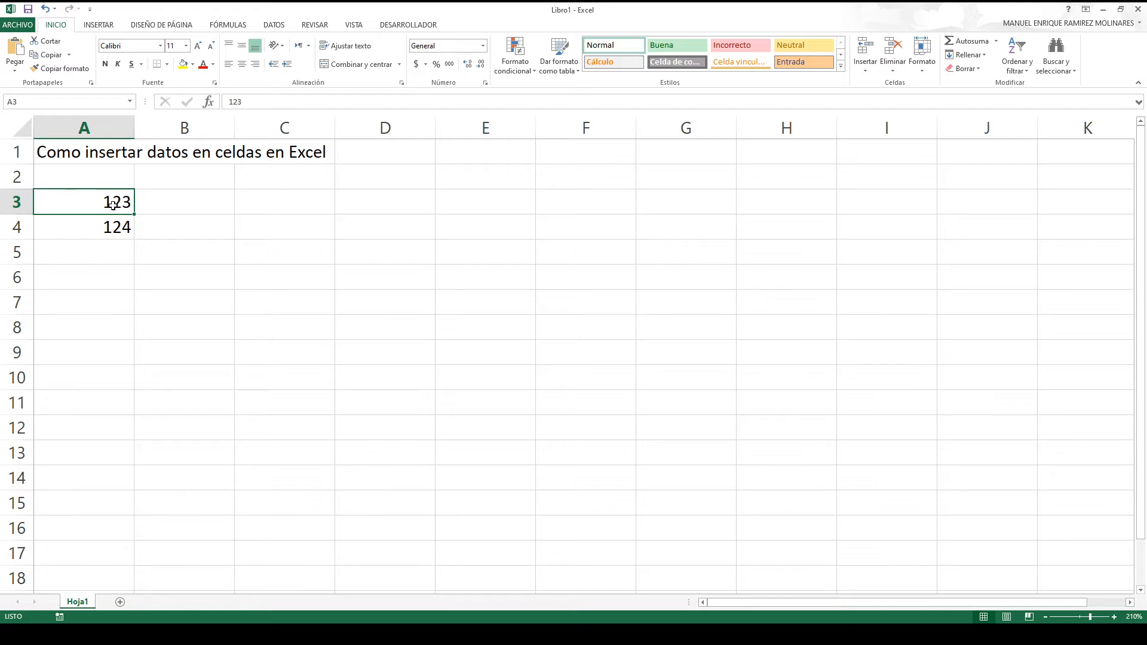
- Open the program options for review and return to the worksheet
left_click(17, 23)
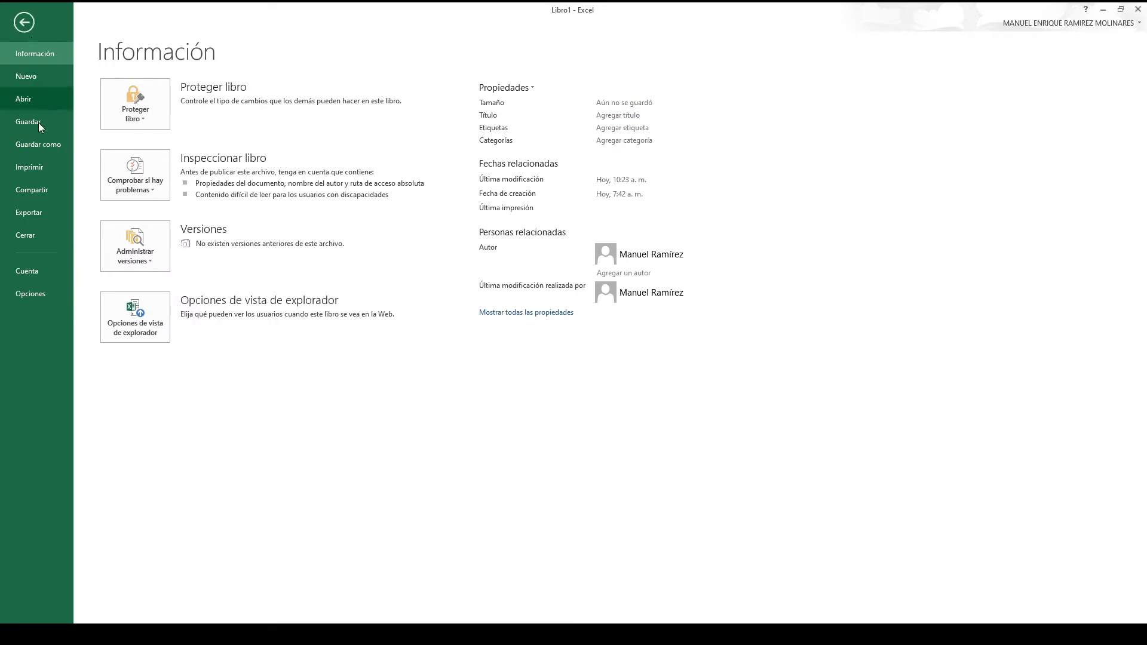
left_click(43, 295)
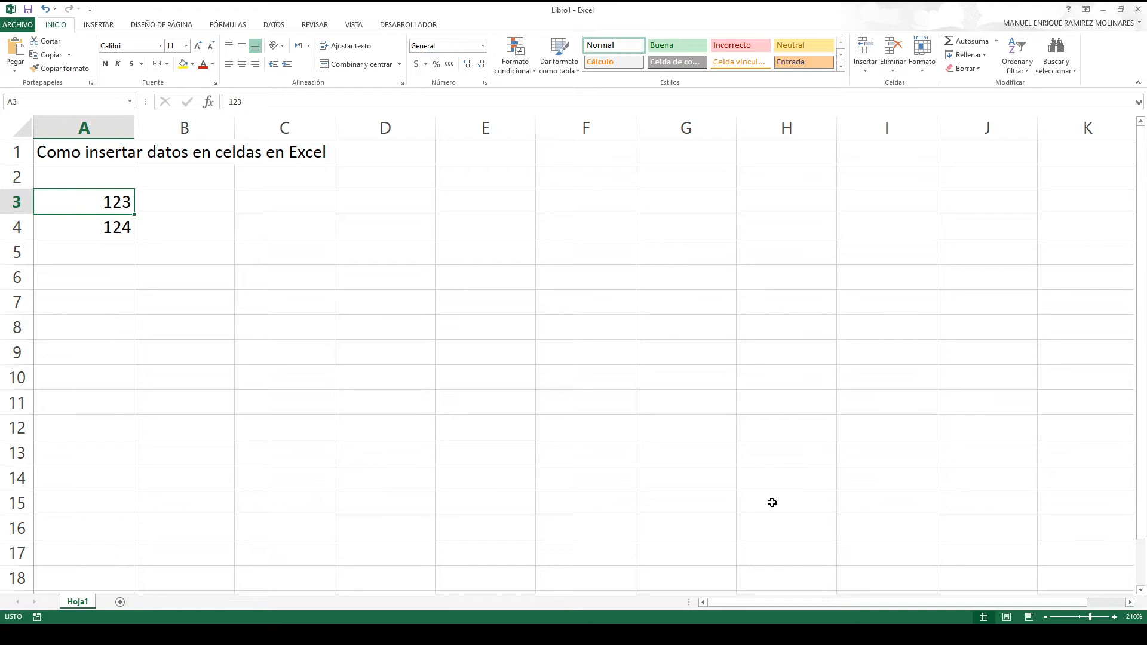
left_click(19, 25)
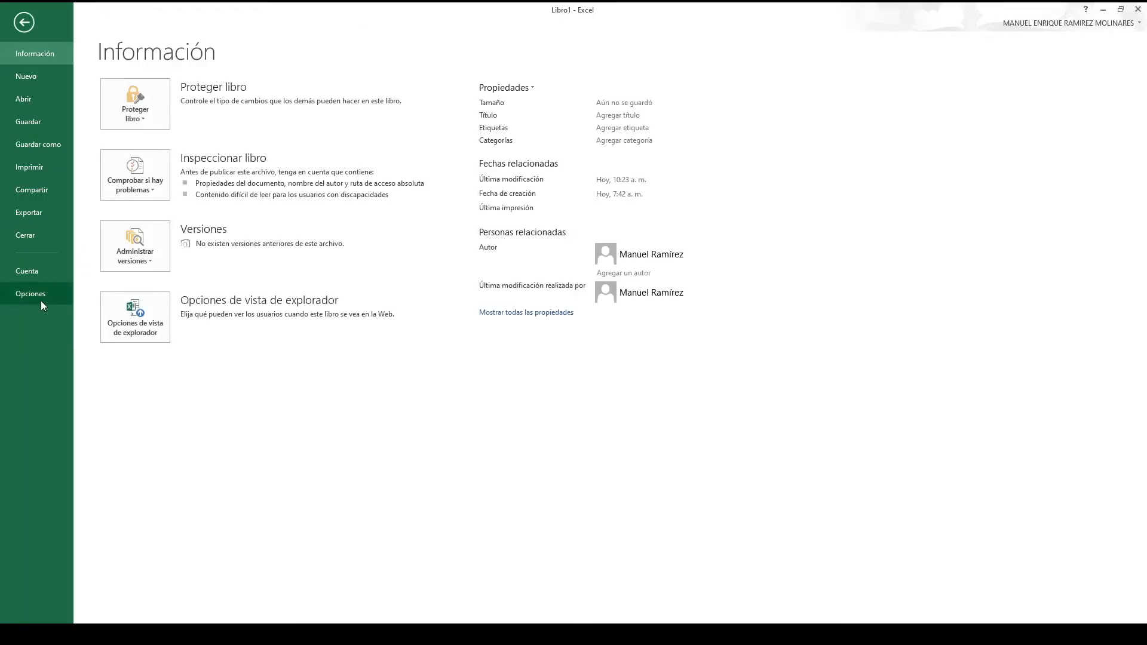
key("Escape")
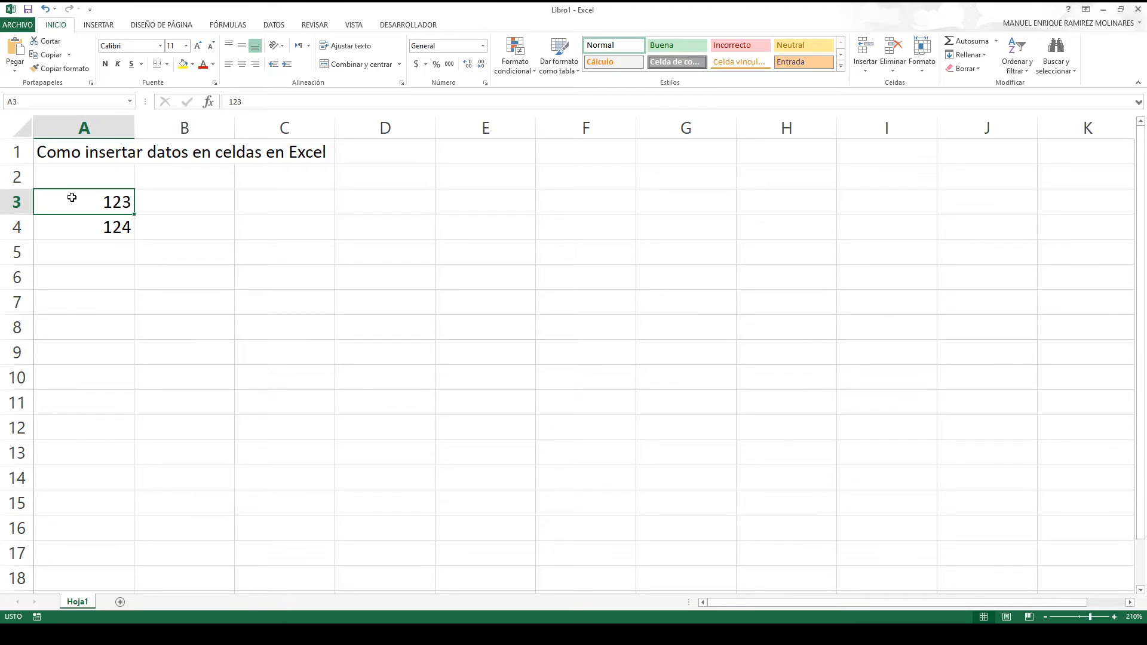
- Enter 125 in cell A5, below the existing numbers
left_click(75, 261)
left_click(76, 270)
left_click(85, 259)
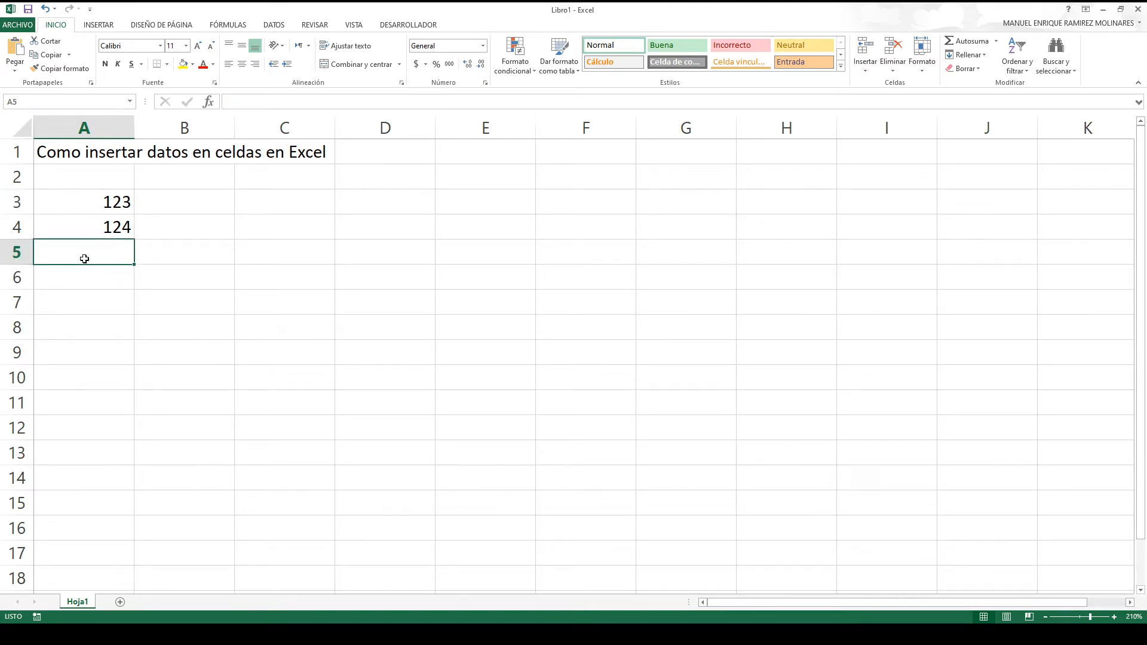
type("125")
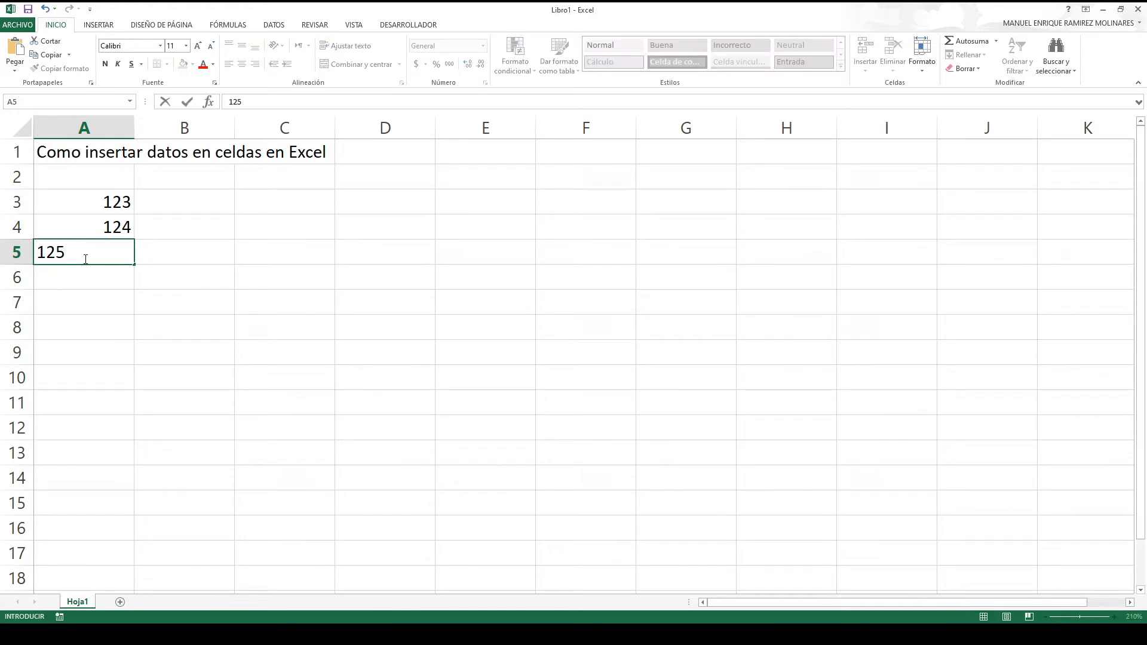
key("Return")
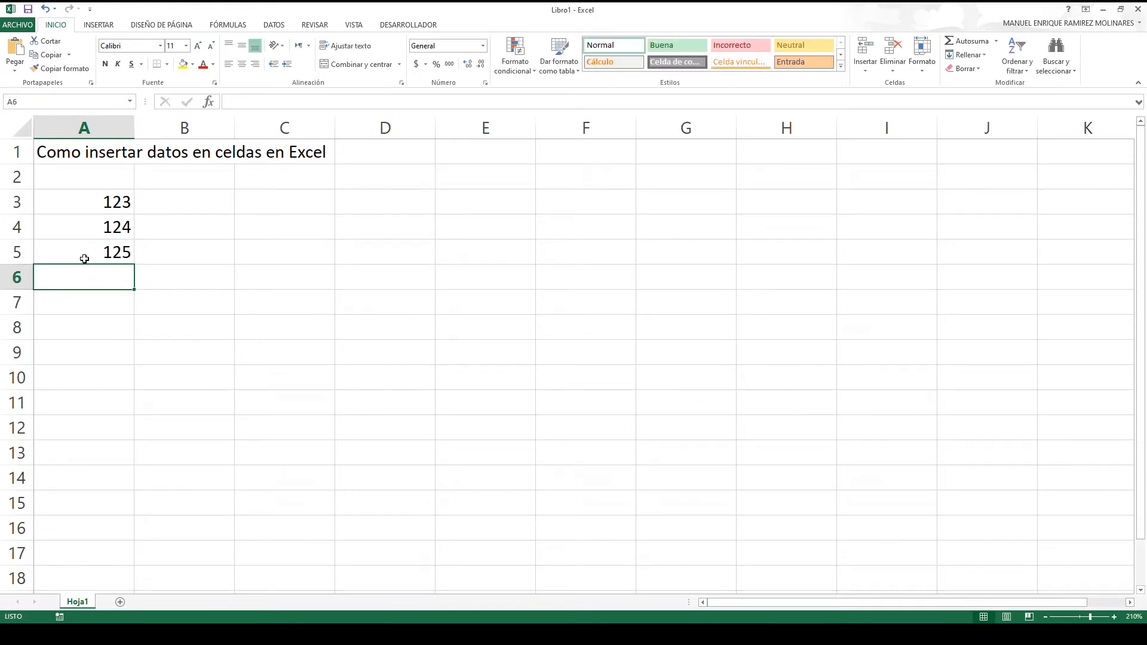
- Enter 126, 127 and 128 across row 3 in cells B3, C3 and D3
key("Up")
key("Up")
key("Up")
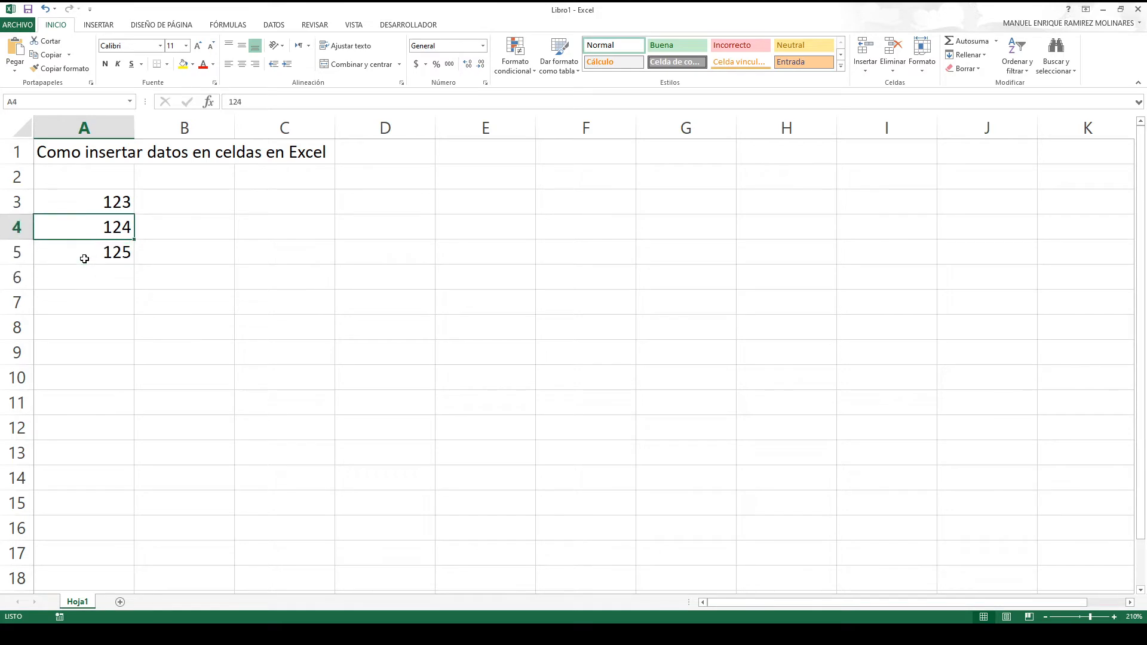
key("Right")
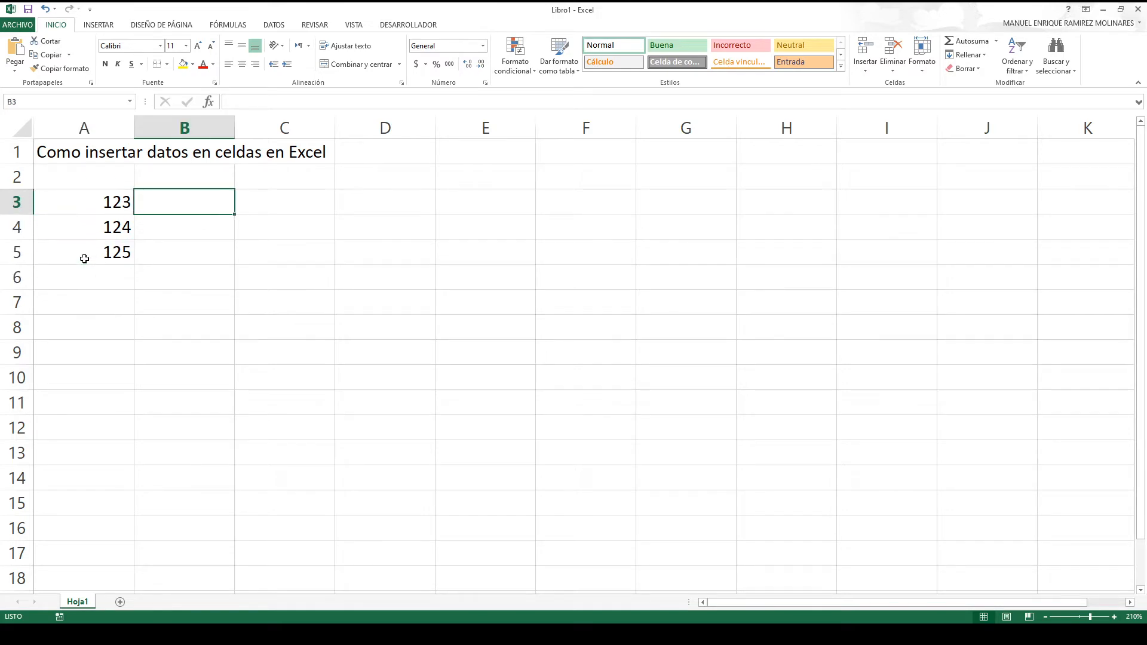
type("126")
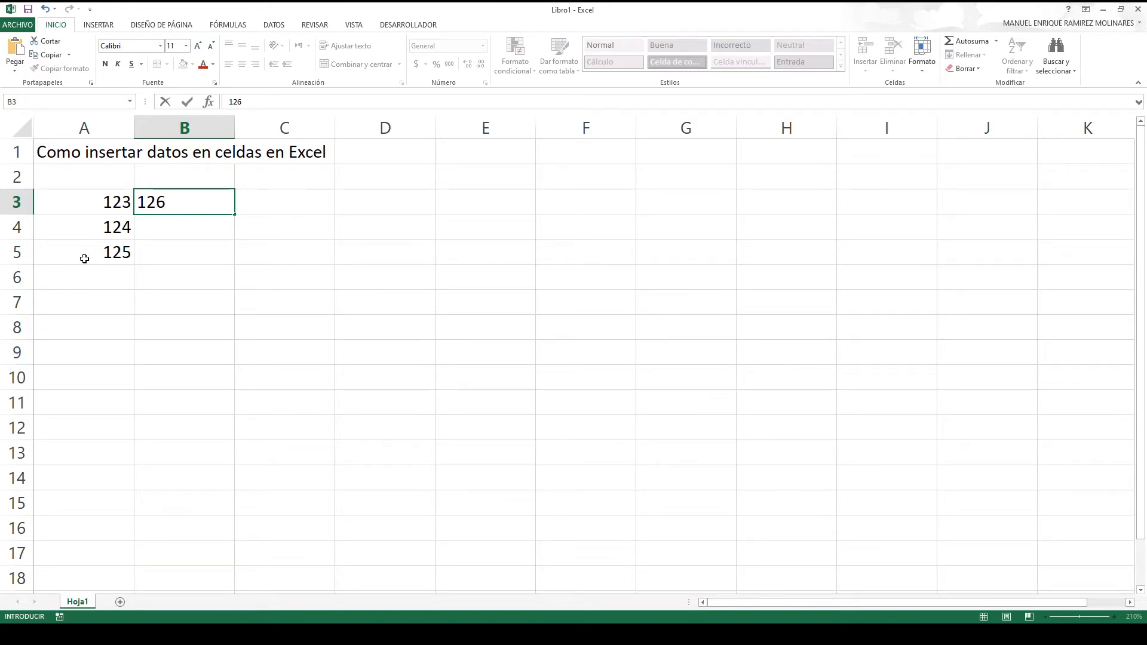
key("Tab")
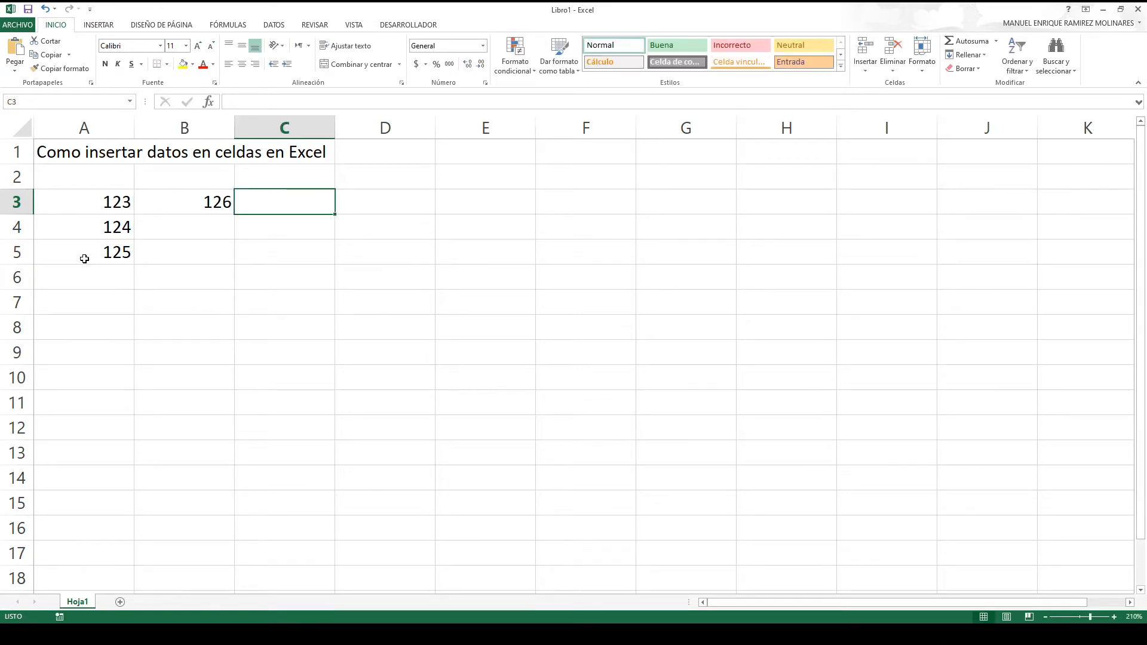
type("127")
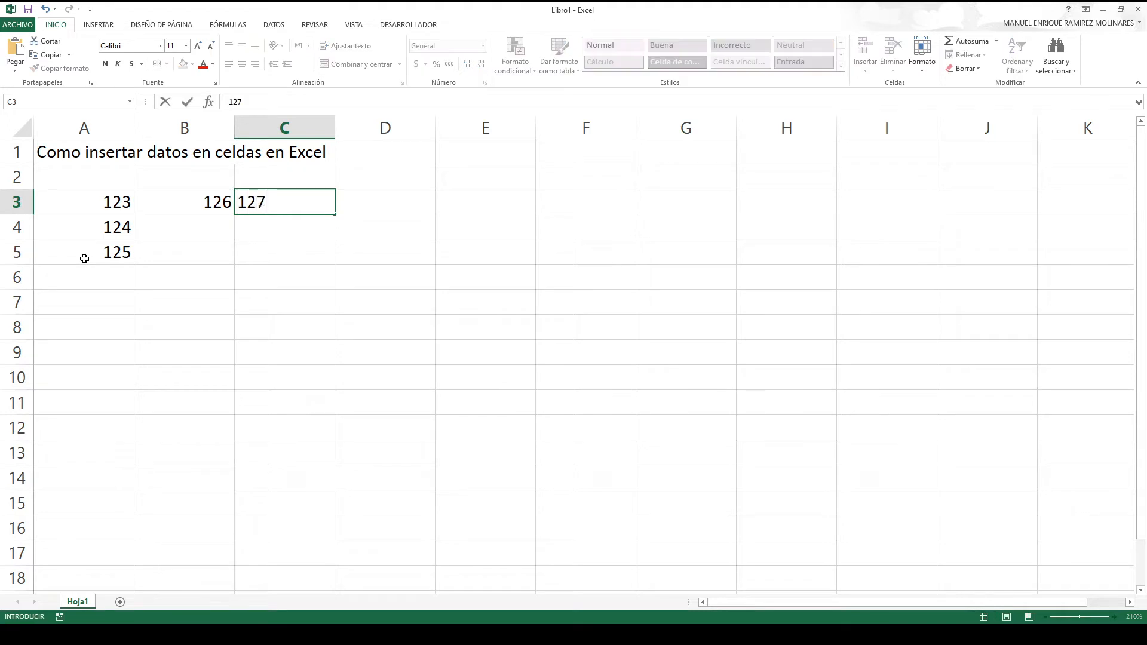
key("Tab")
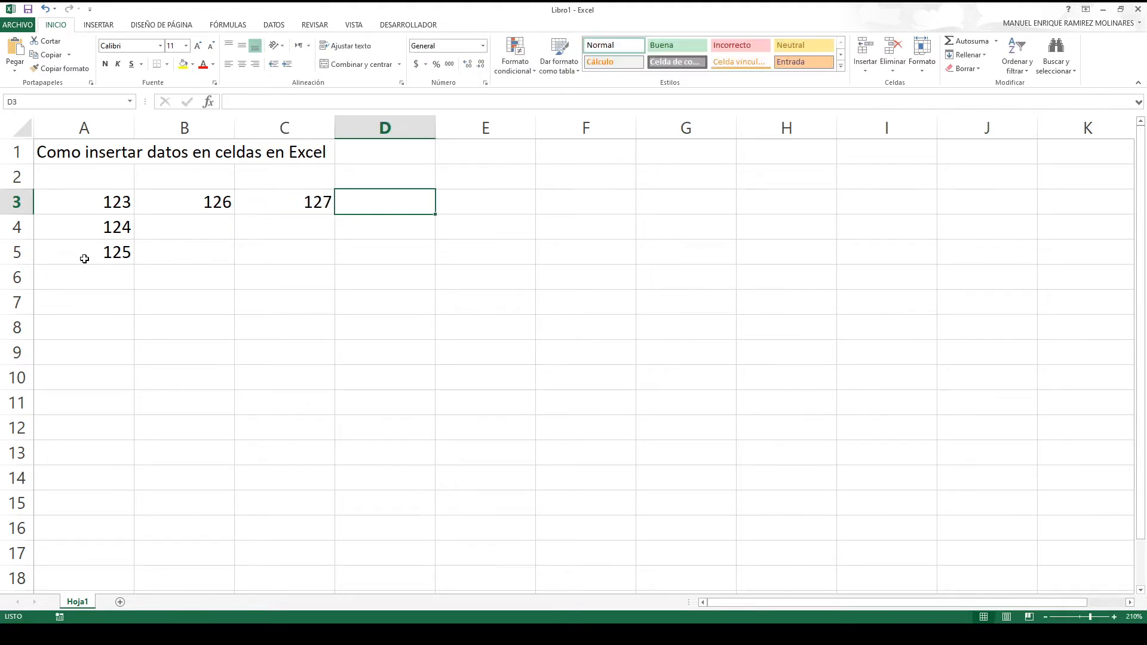
type("128")
key("Tab")
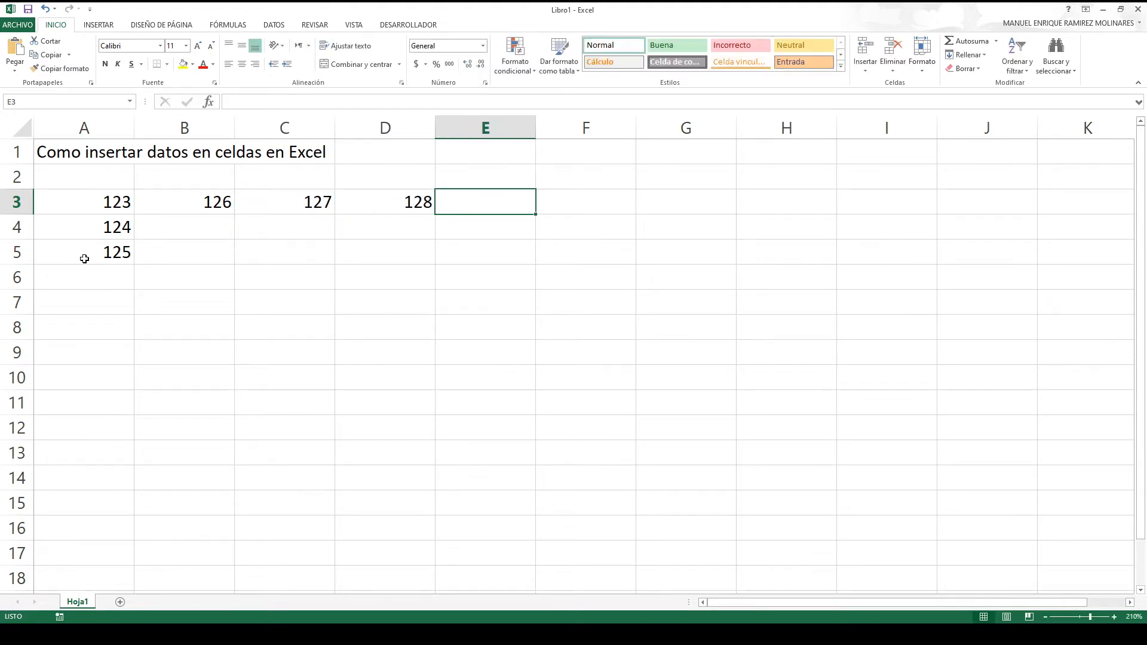
- Enter the note "Enter" in cell H1
key("Up")
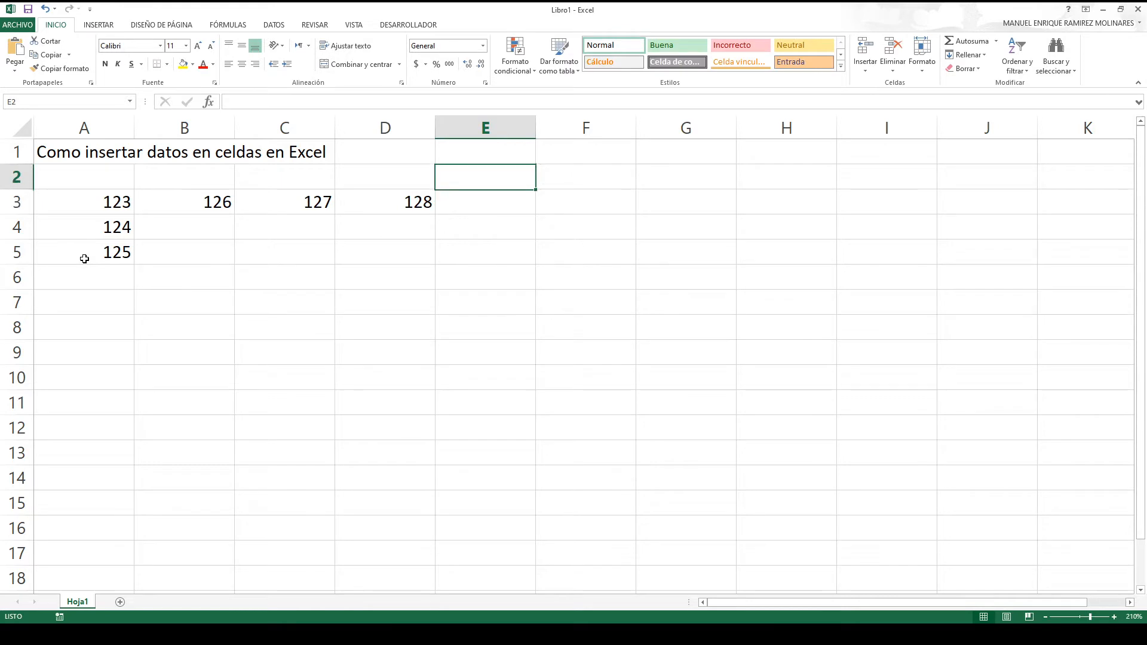
key("Up")
key("Right")
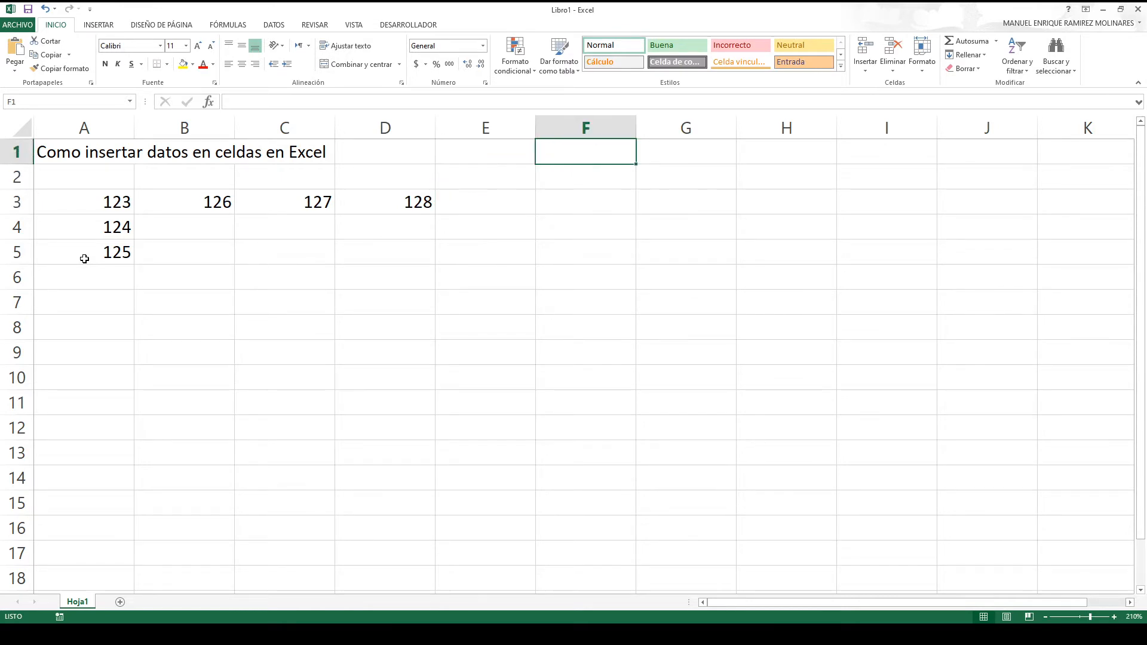
key("Right")
key("Right")
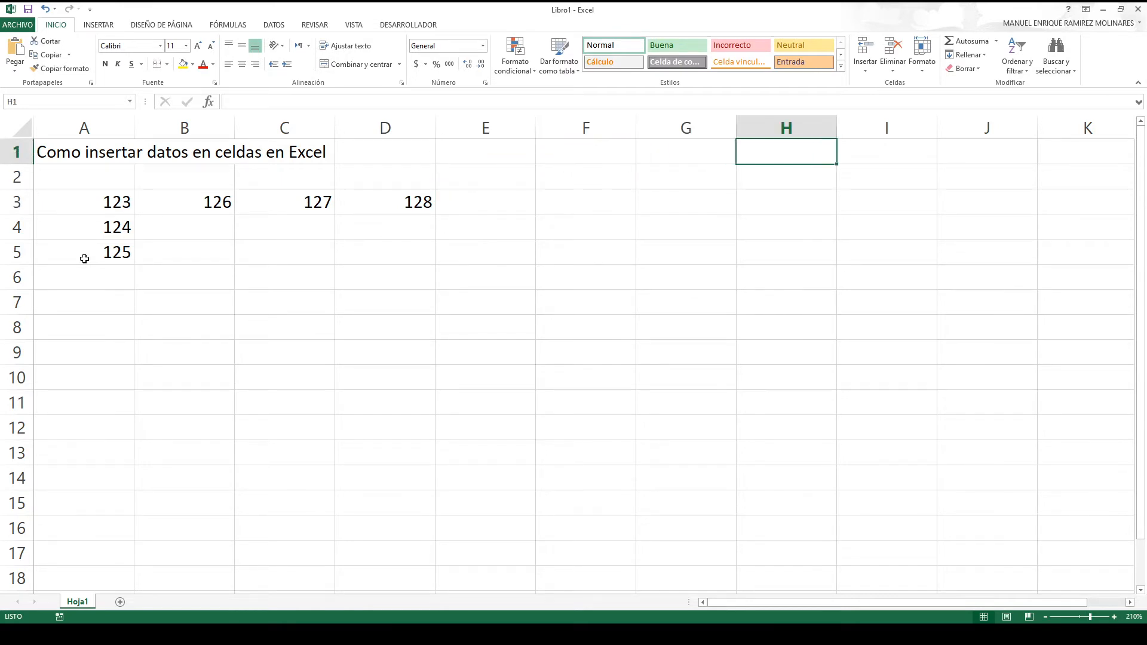
type("Enter")
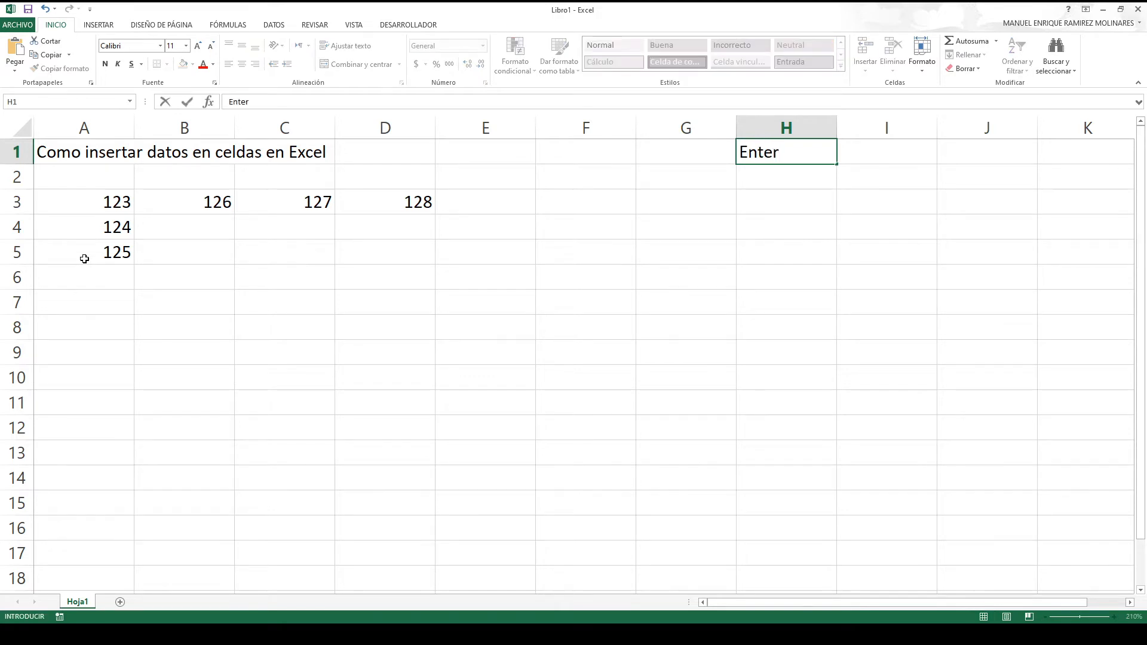
key("Return")
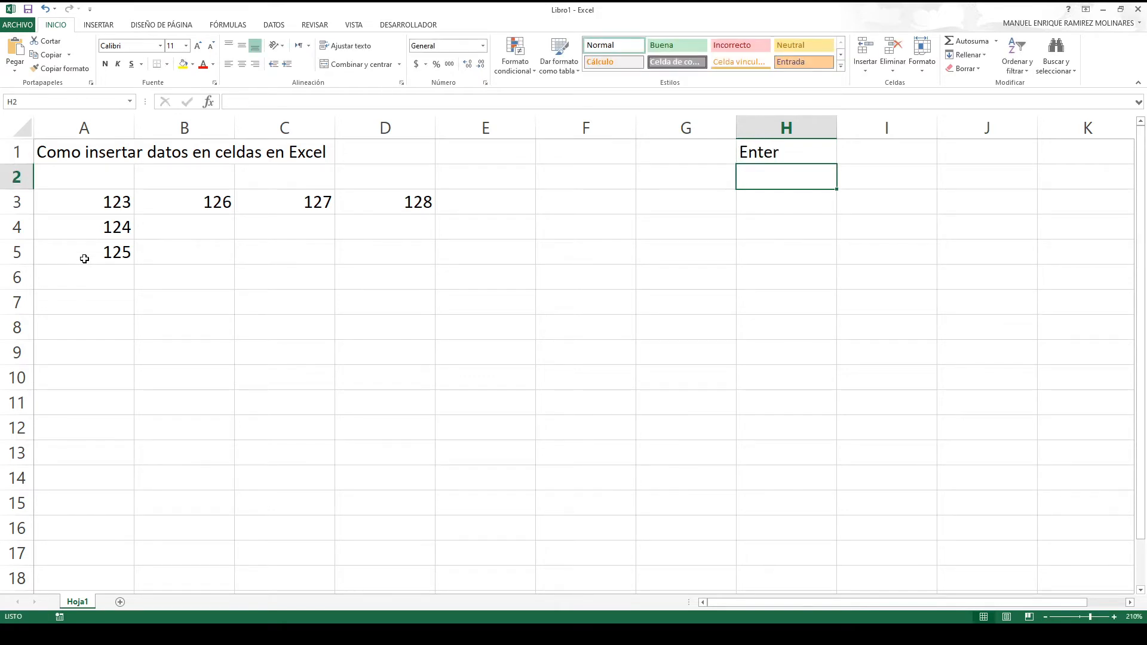
- Enter "Flechas o Teclas de Cursor" in cell H2, below the first note
type("Flechas ")
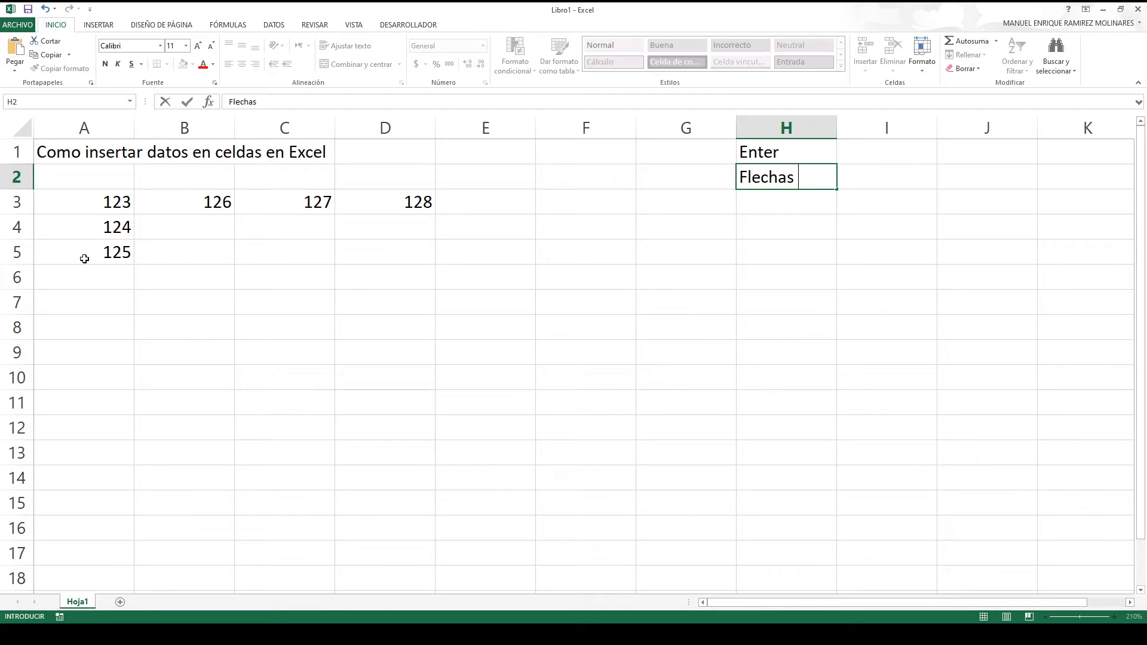
type("de")
key("BackSpace")
key("BackSpace")
key("BackSpace")
key("BackSpace")
type("o Teclas de Cursor")
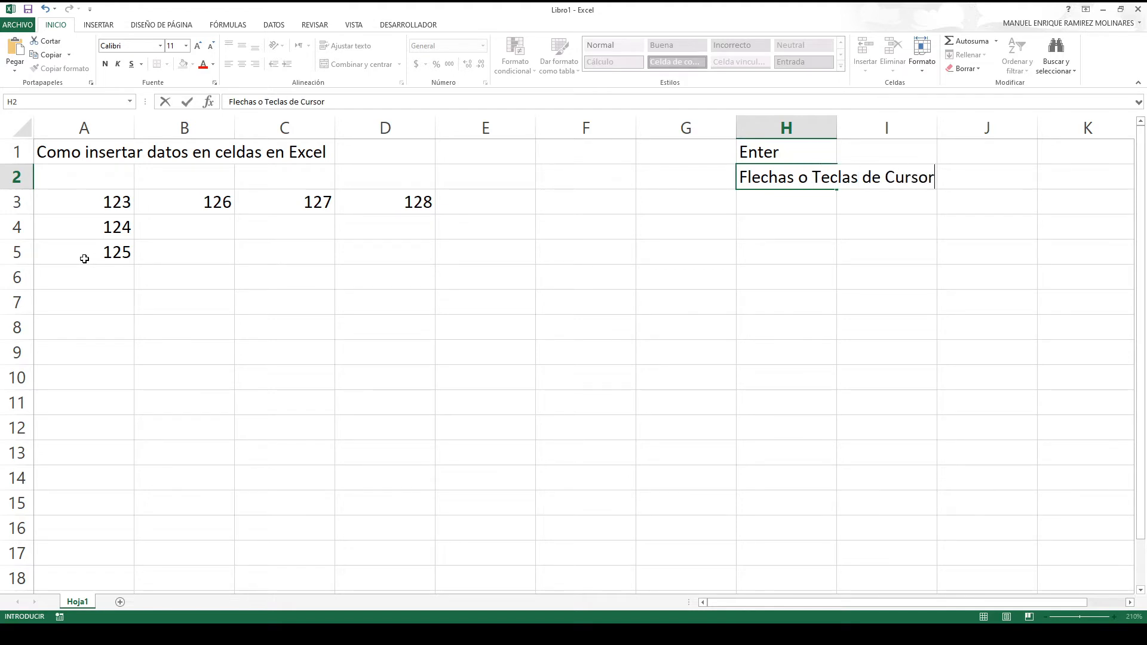
key("Down")
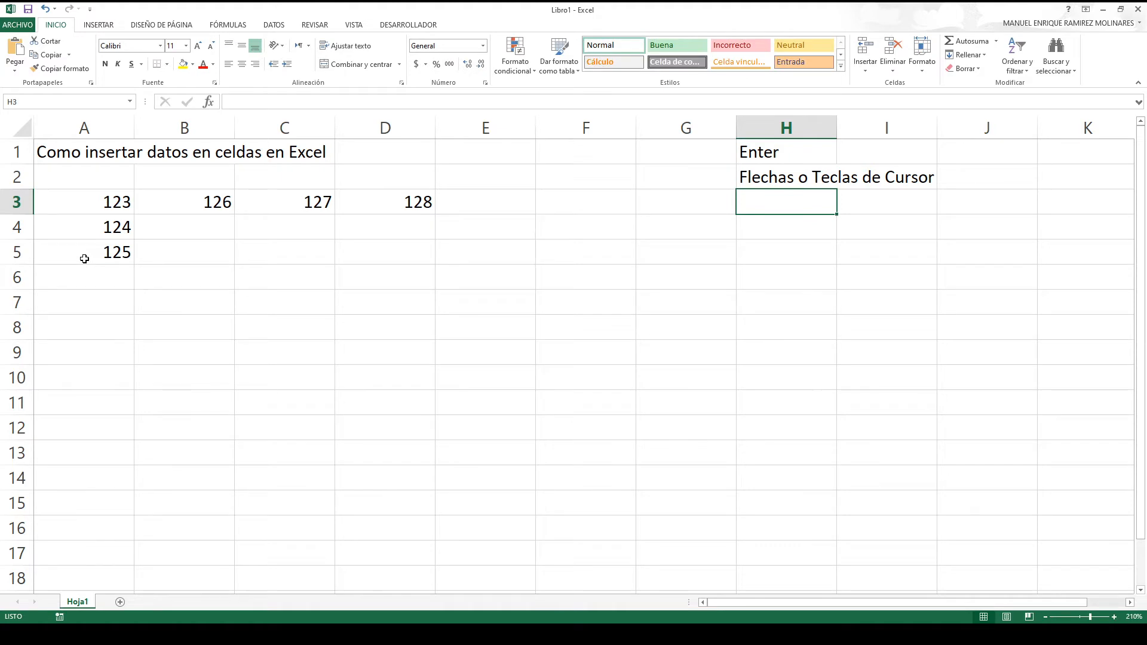
- Enter 129 in cell B4 and keep that cell selected
key("Left")
key("Left")
key("Left")
key("Left")
key("Left")
key("Left")
key("Left")
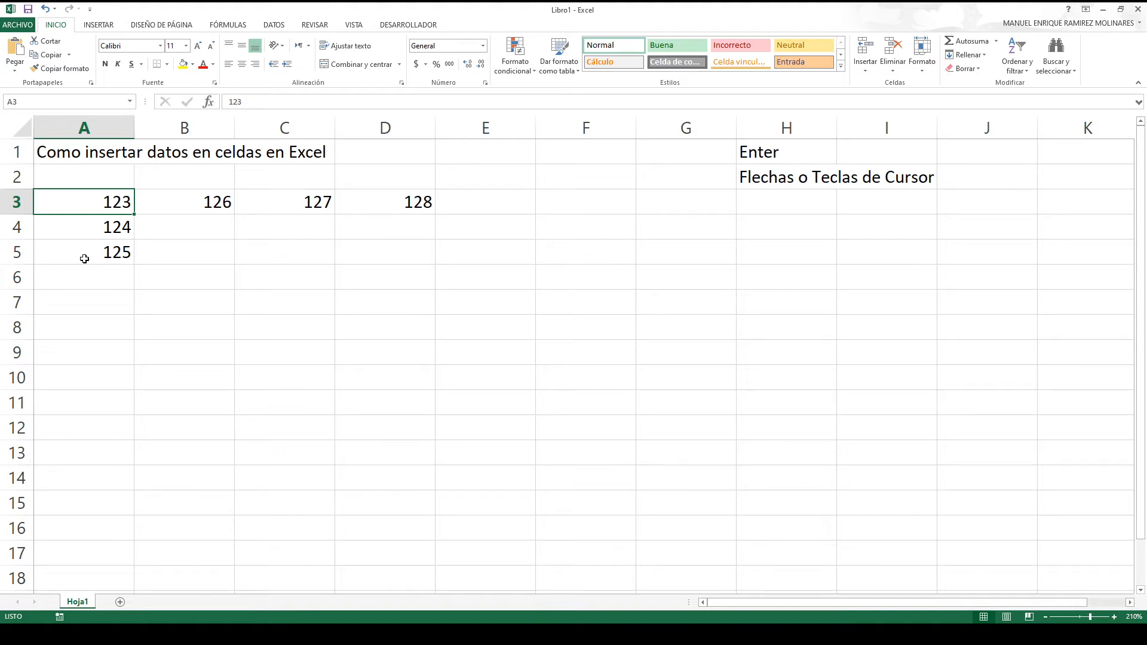
key("Down")
key("Right")
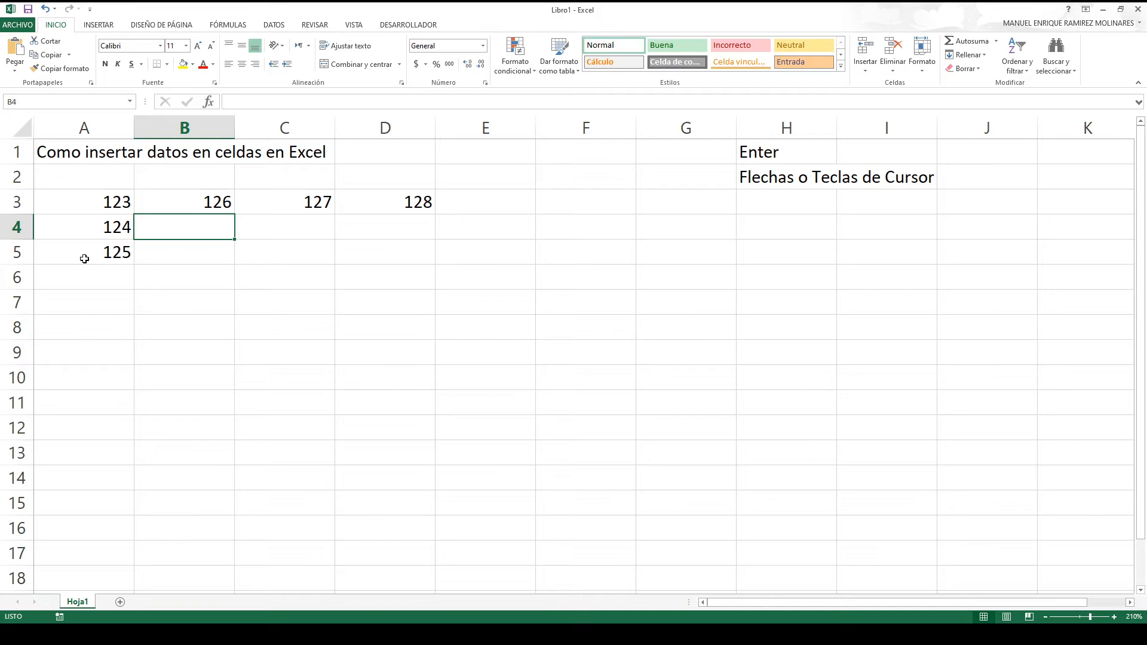
type("129")
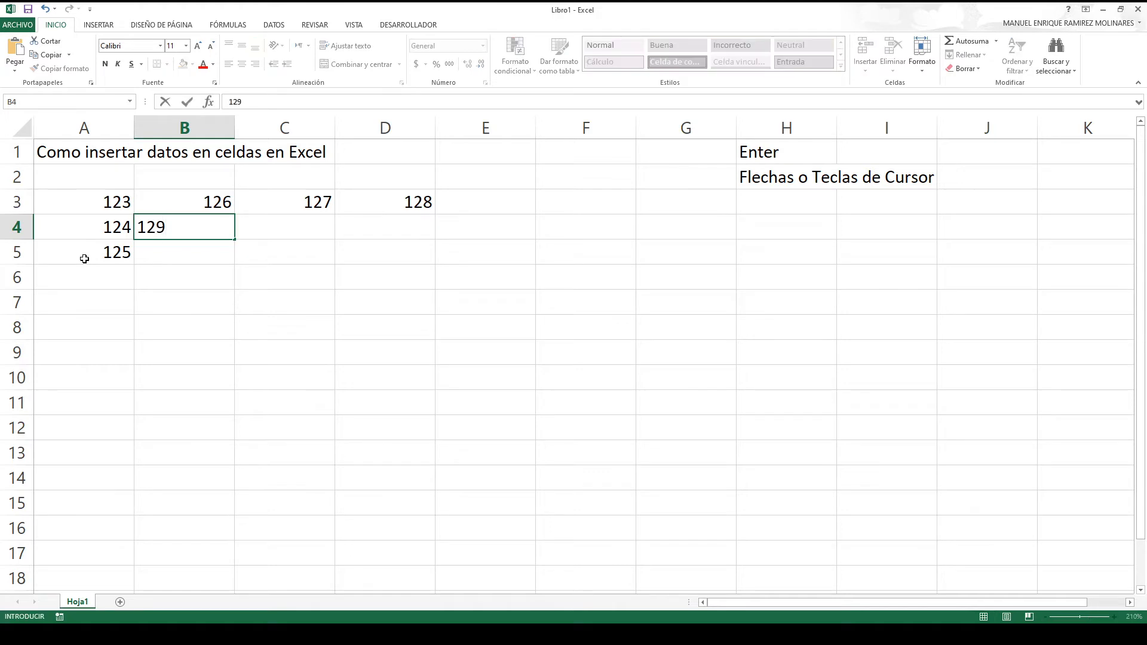
left_click(165, 103)
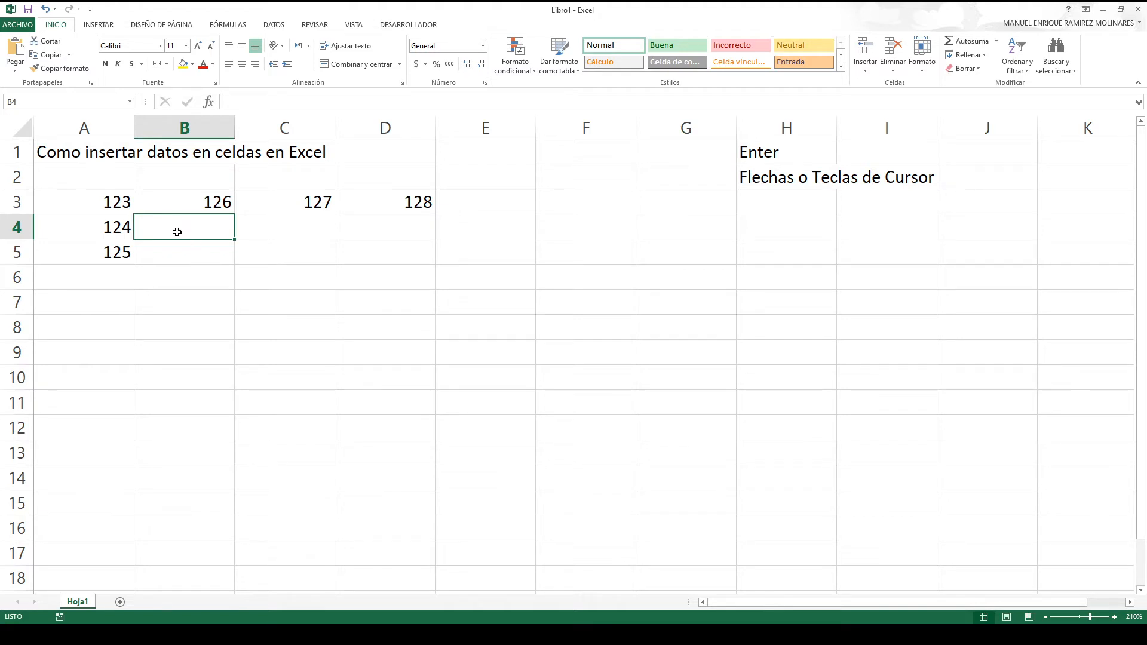
type("124")
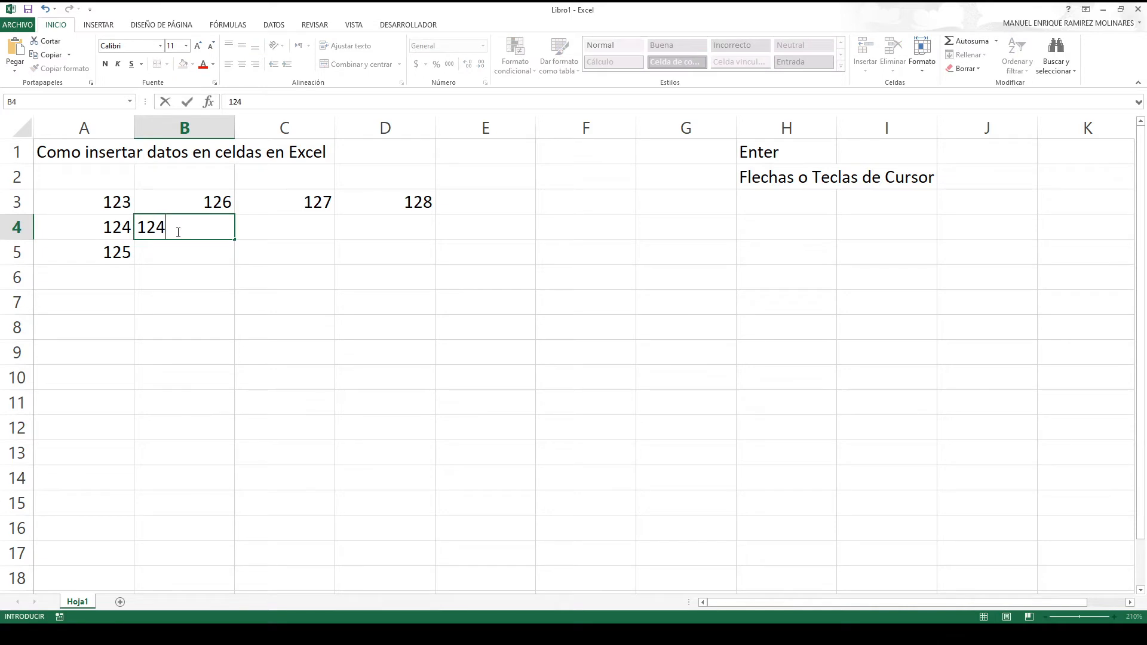
key("BackSpace")
type("9")
left_click(188, 102)
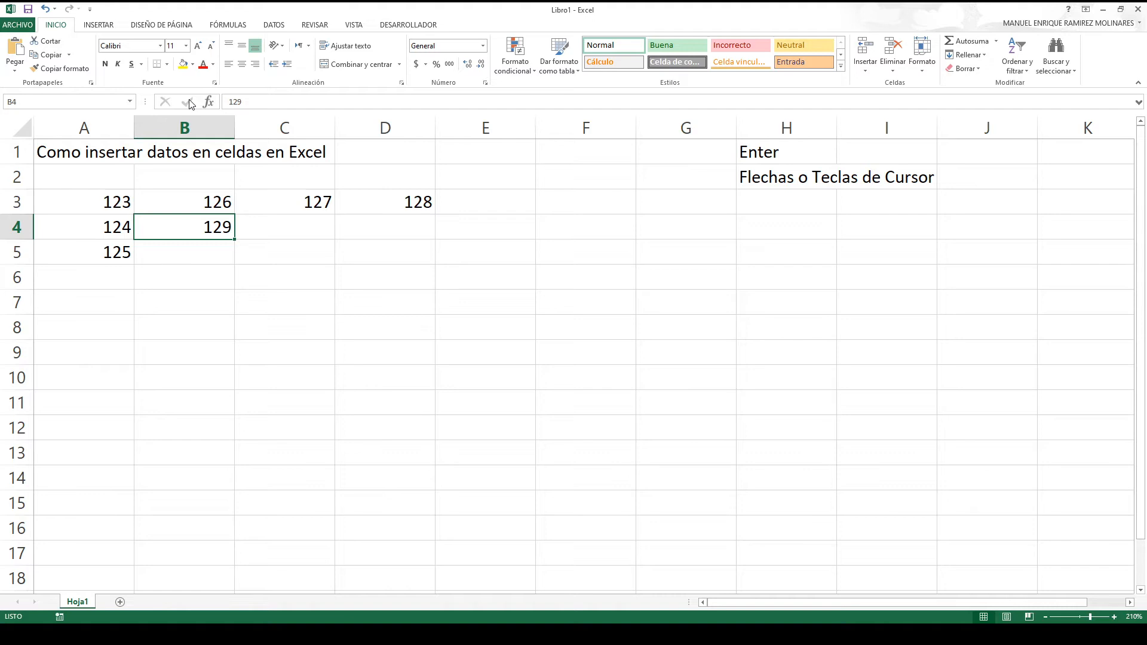
left_click(261, 225)
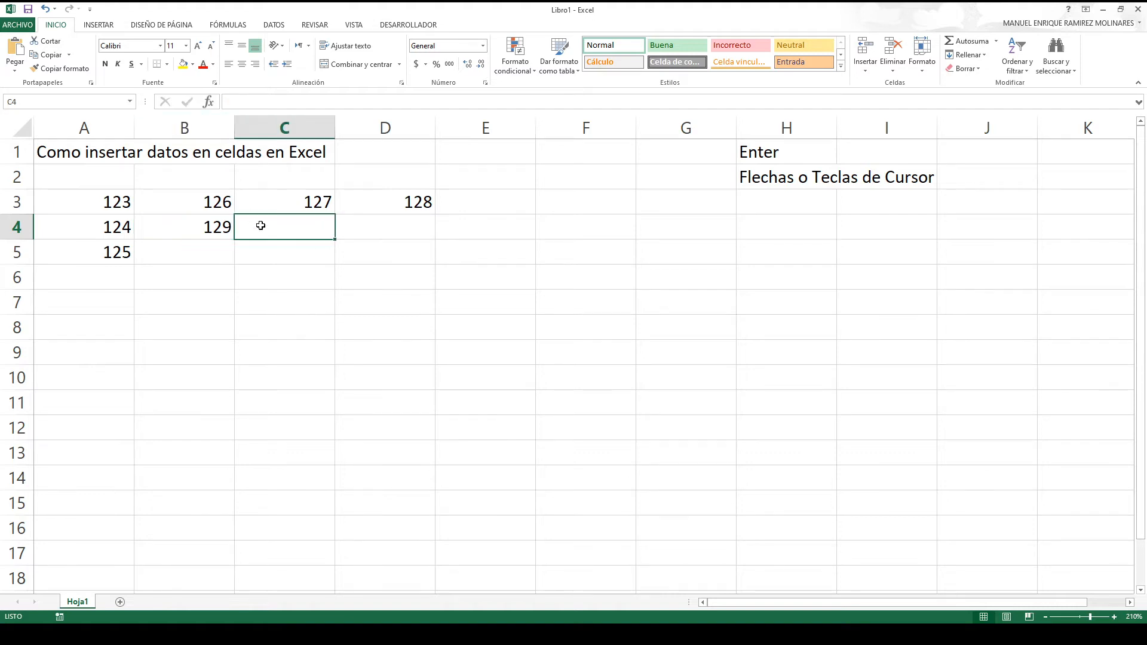
type("130")
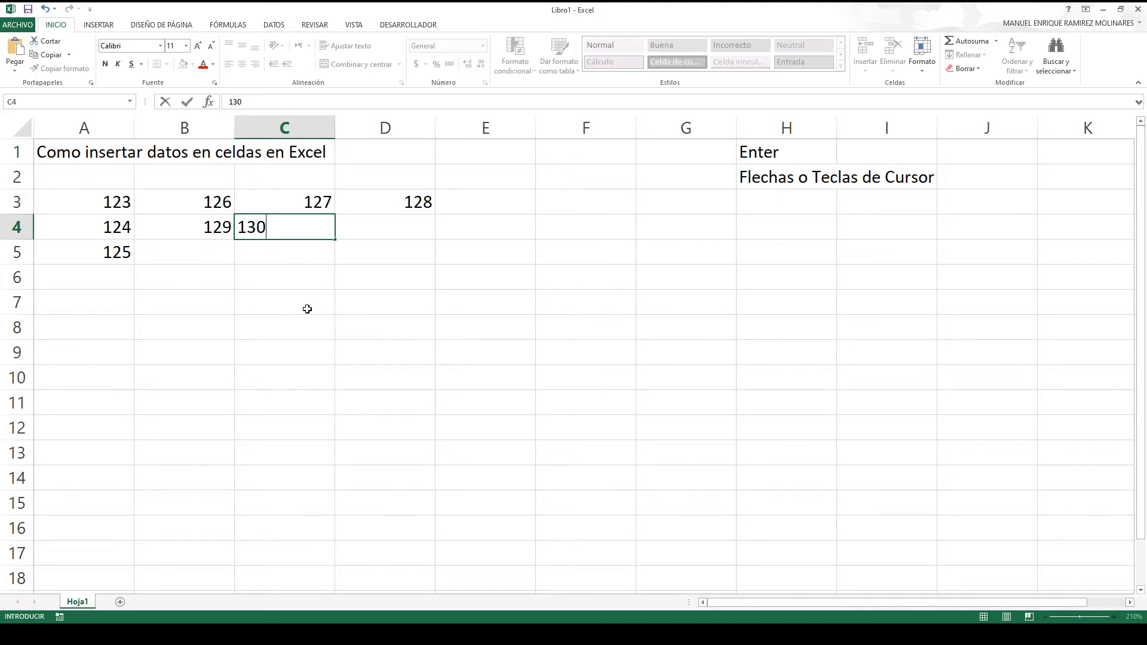
key("Escape")
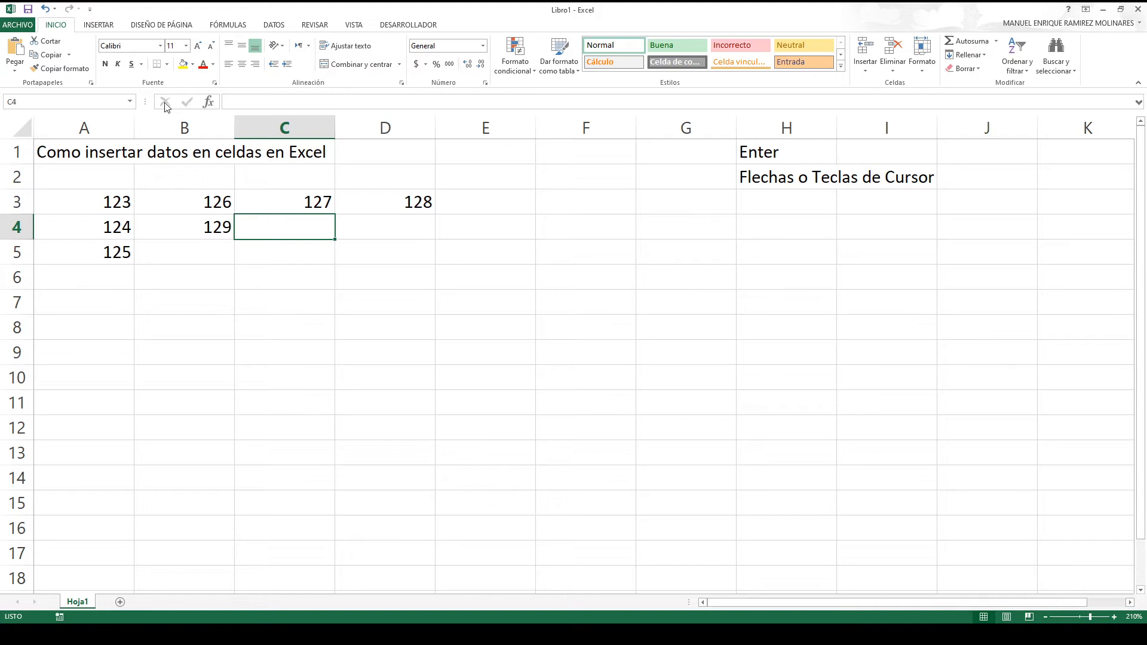
- Enter "Chequeo de la barra de formula (Chulo)." in cell H3 as the third note
left_click(788, 211)
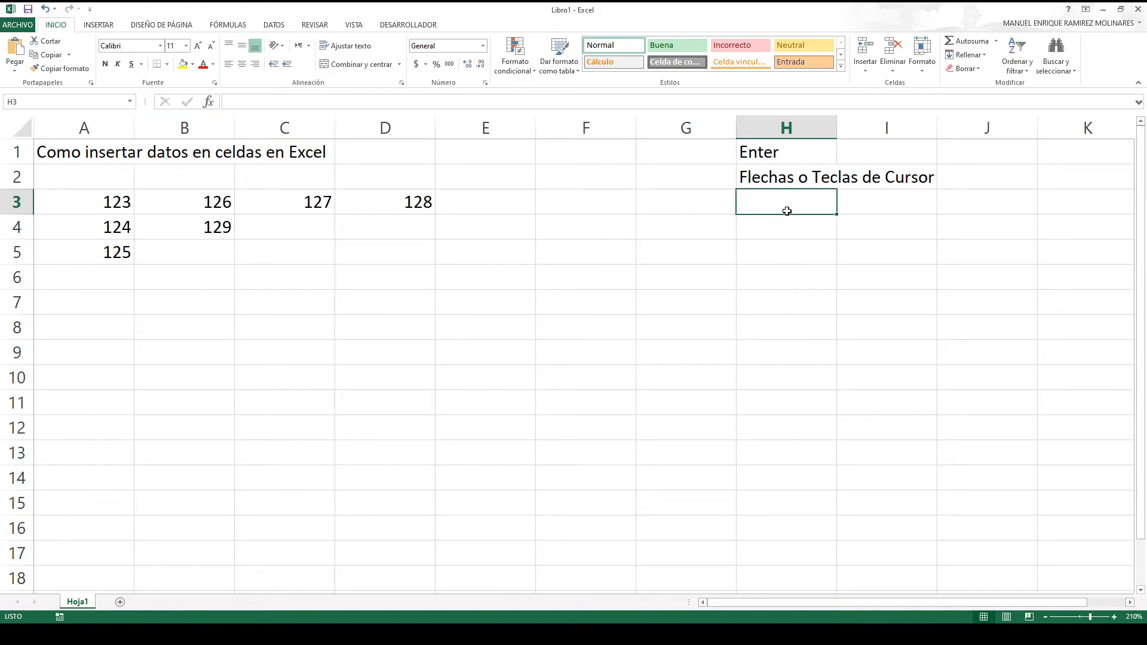
type("C")
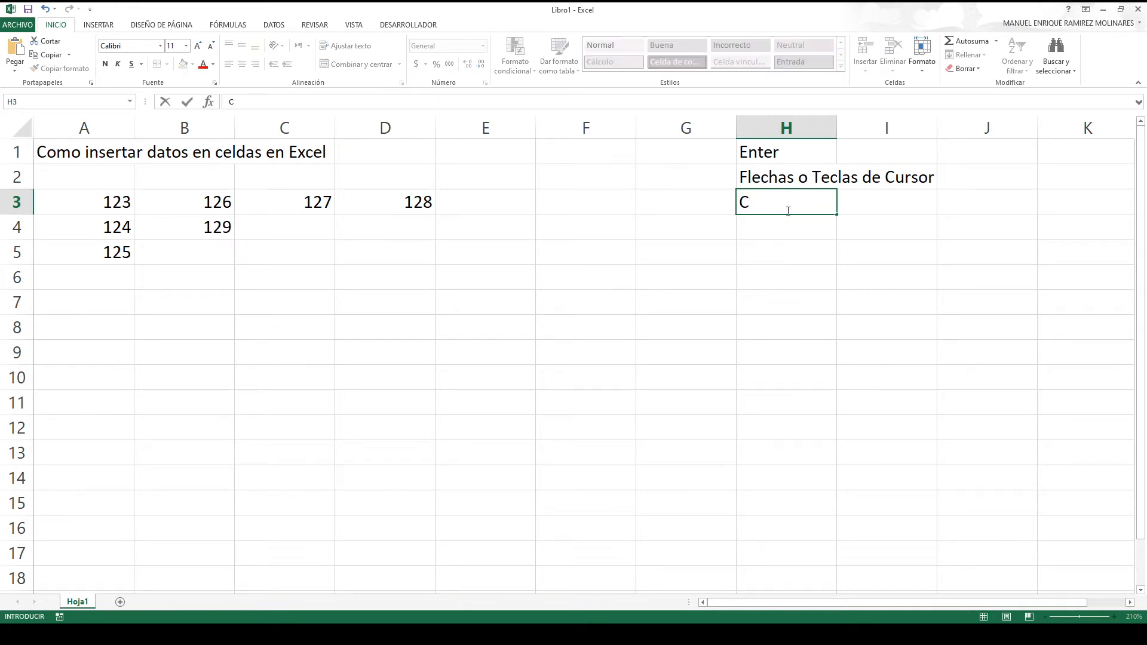
key("BackSpace")
type("Chele")
type("o de")
key("BackSpace")
key("BackSpace")
key("BackSpace")
key("BackSpace")
key("BackSpace")
key("BackSpace")
type("queo de la barra")
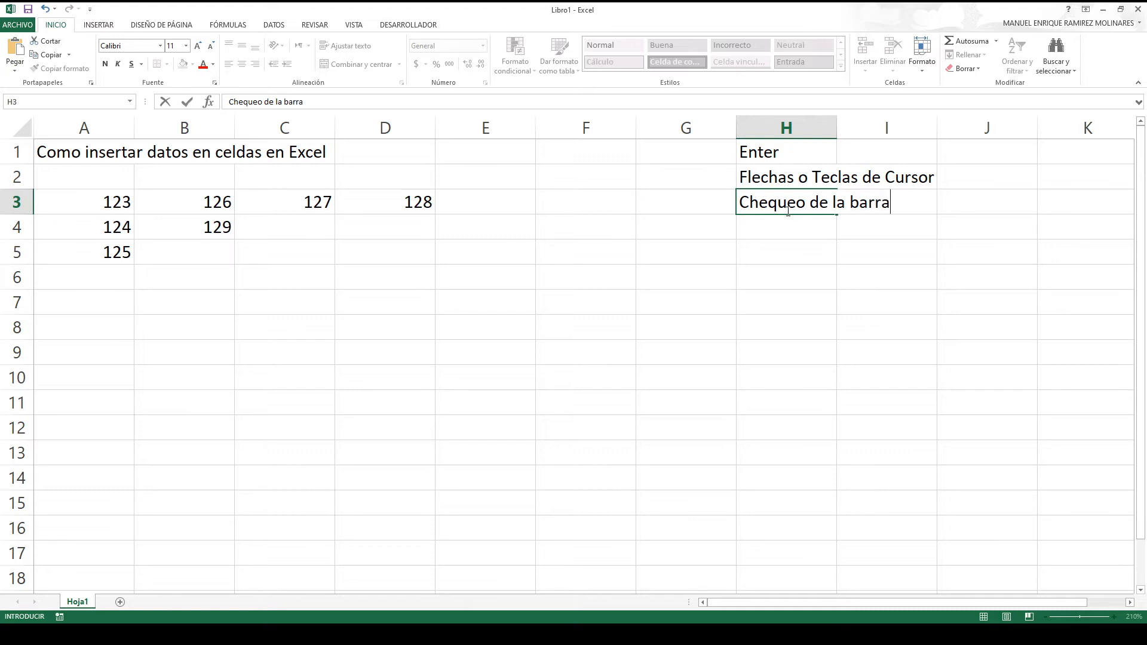
type(" de formula ")
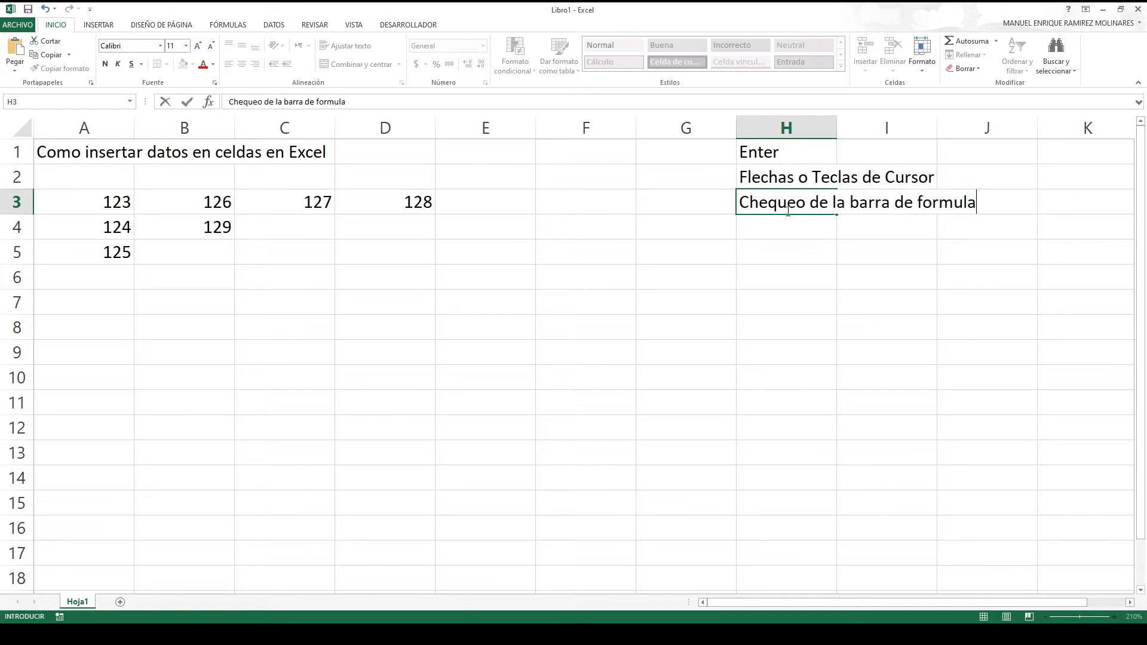
type("(Chulo)")
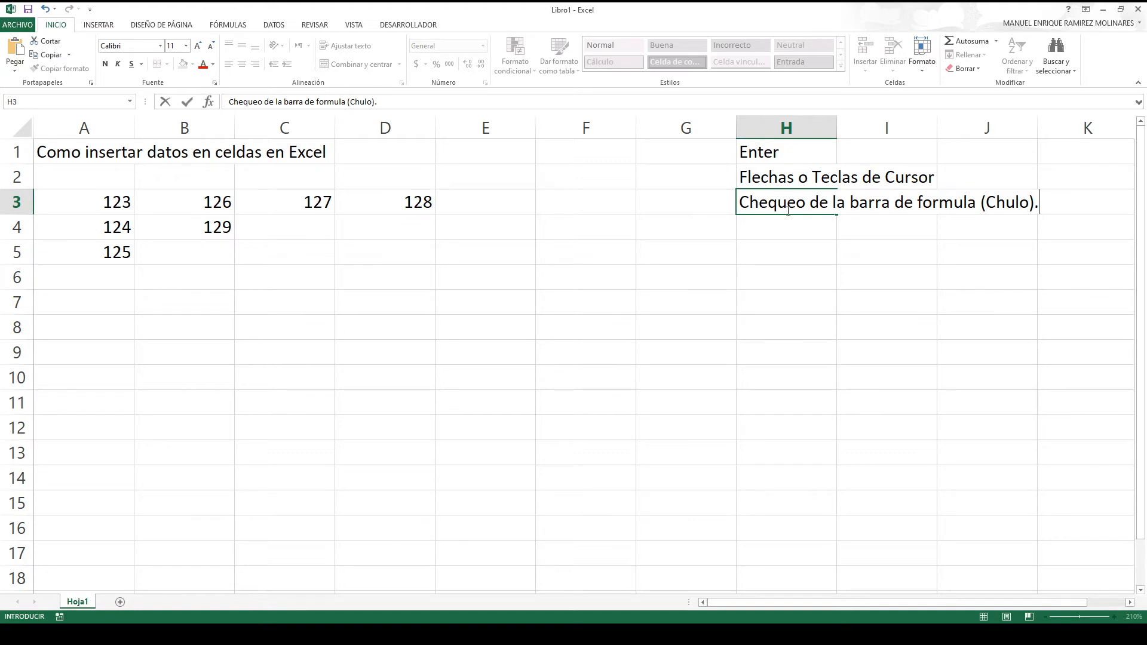
type(".")
key("Return")
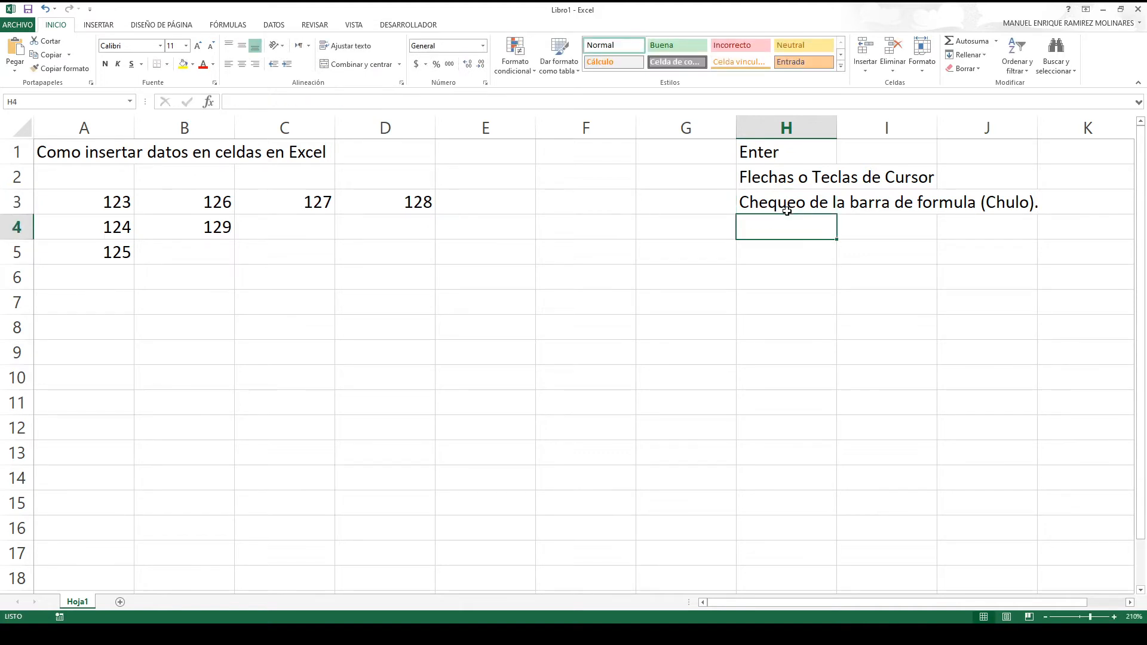
- Review the notes in H1 to H3 and the numbers across row 3, cell by cell
left_click(786, 210)
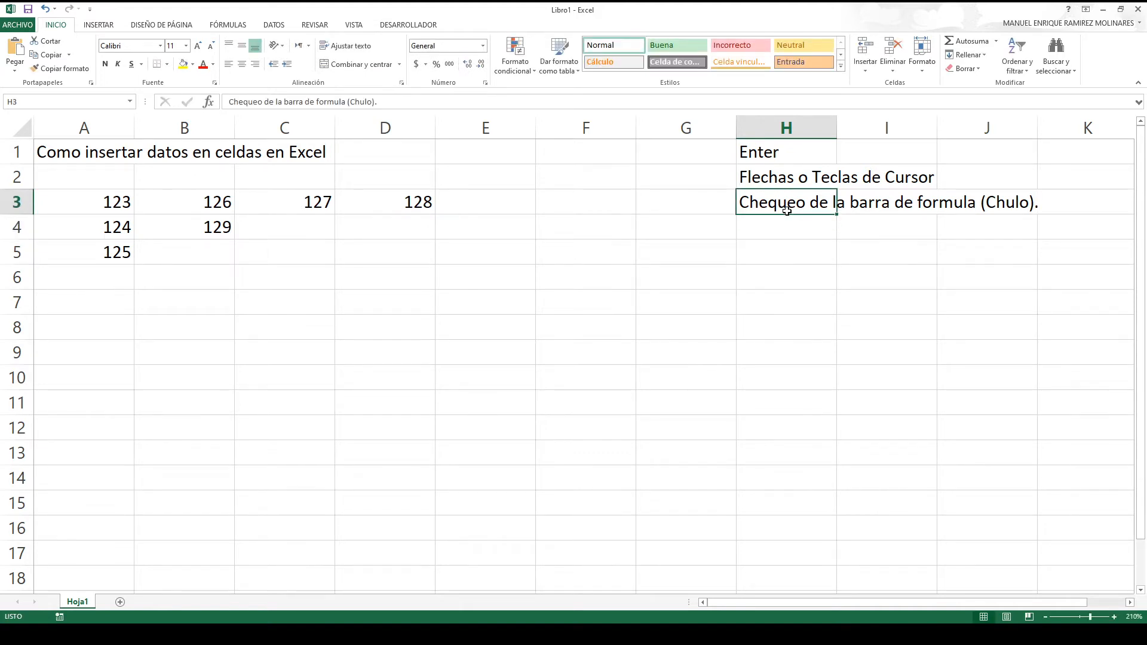
key("Up")
key("Up")
key("Down")
key("Down")
key("Down")
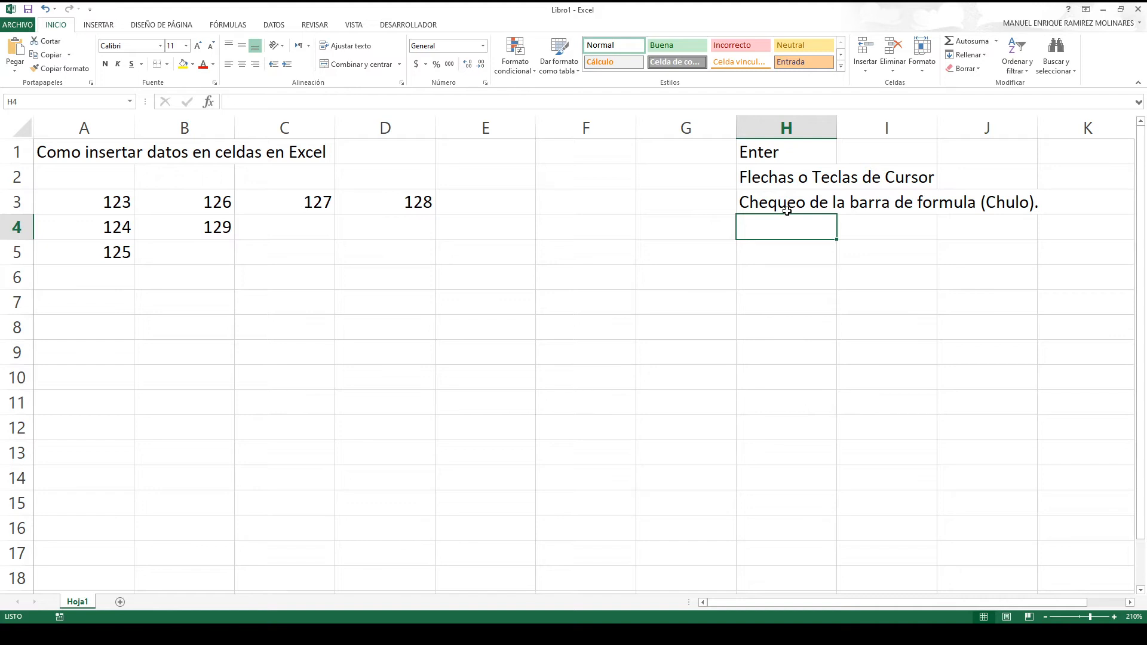
key("Left")
key("Left")
key("Left")
key("Left")
key("Left")
key("Left")
key("Left")
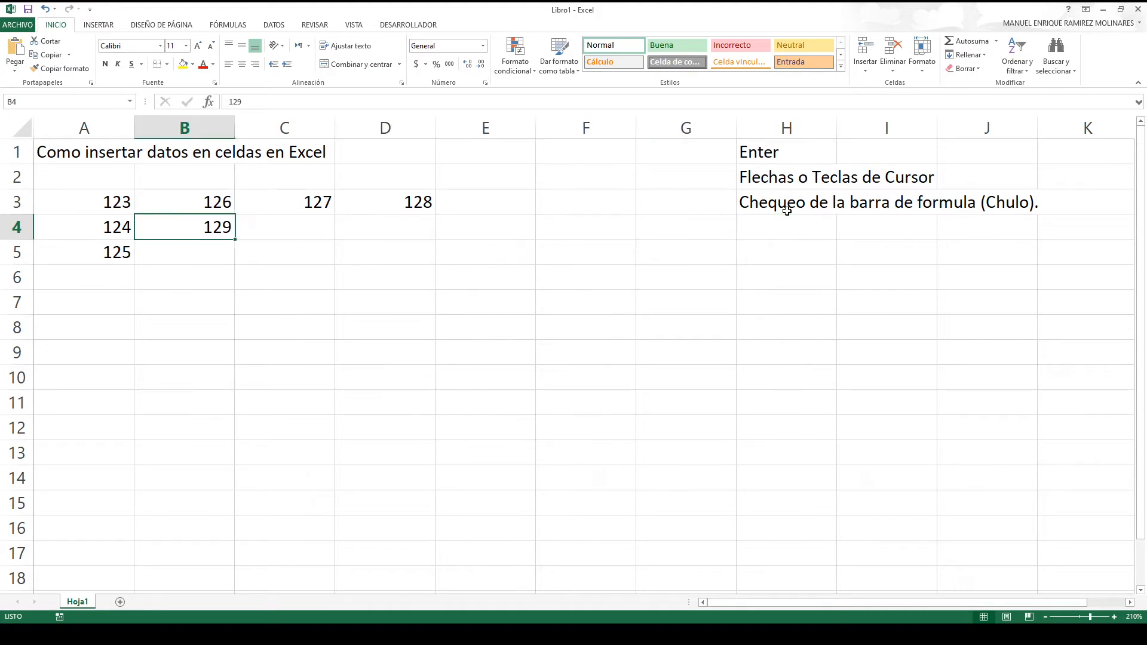
key("Up")
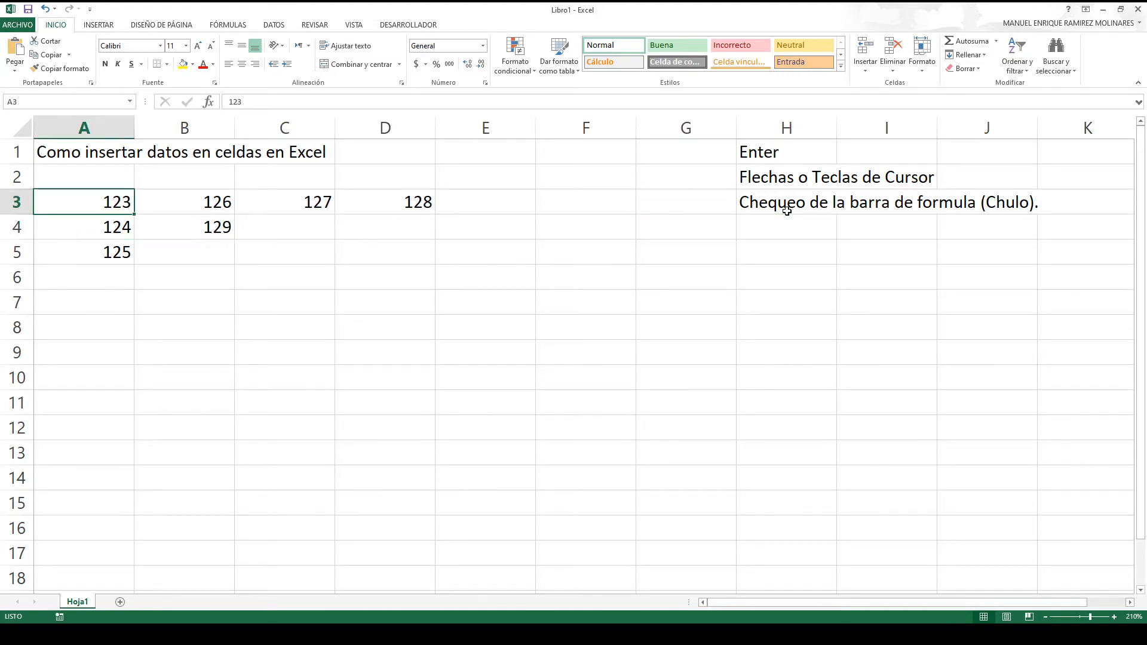
key("Right")
key("Right")
key("Right")
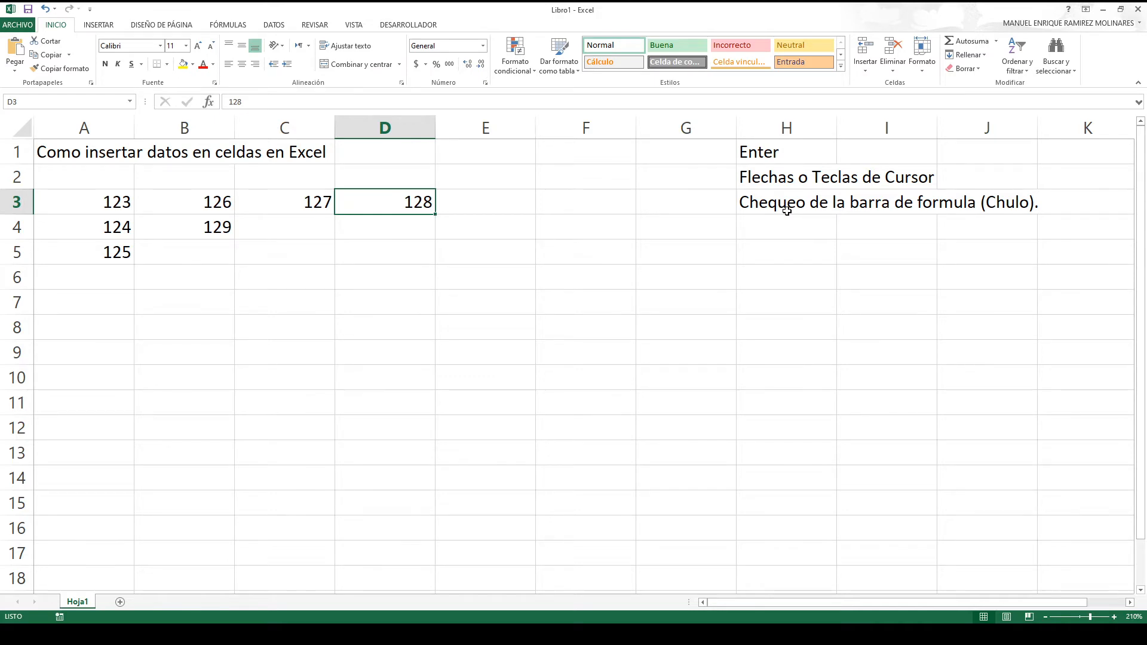
key("Left")
key("Left")
key("Left")
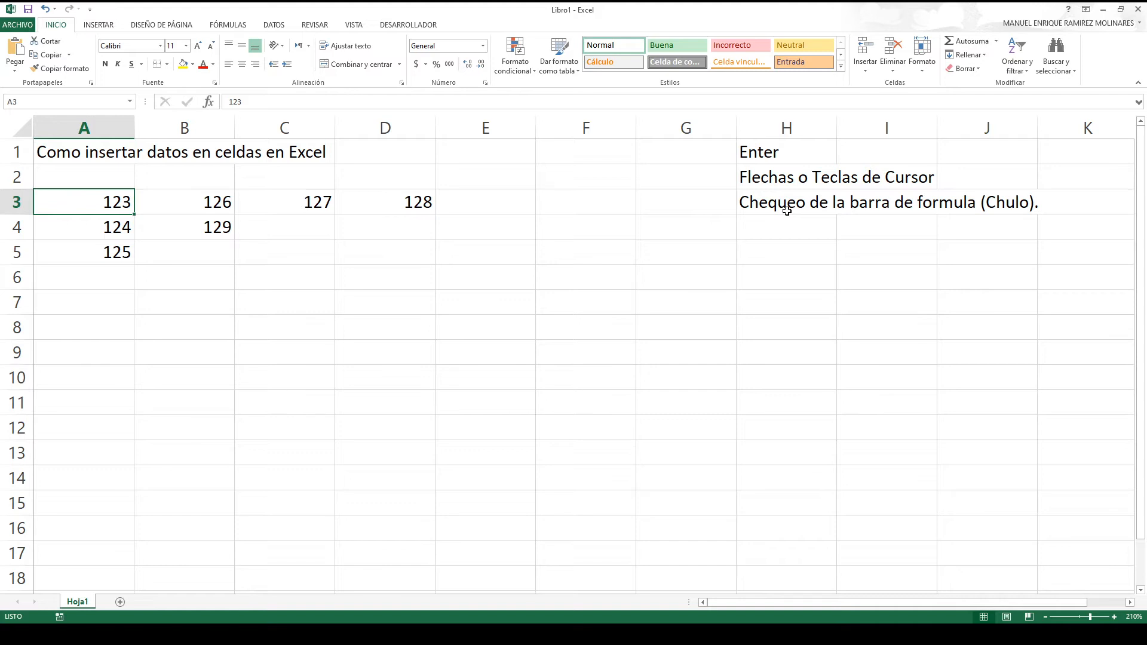
- Enter 130 in cell D4, leaving C4 empty
key("Down")
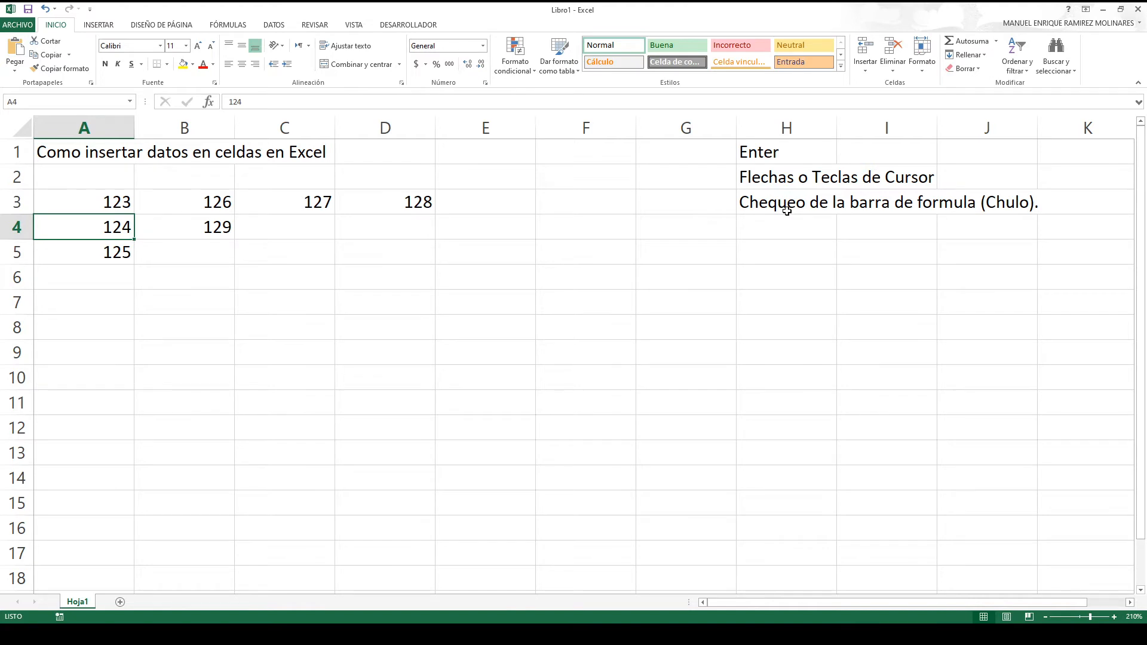
key("Right")
key("Right")
key("Right")
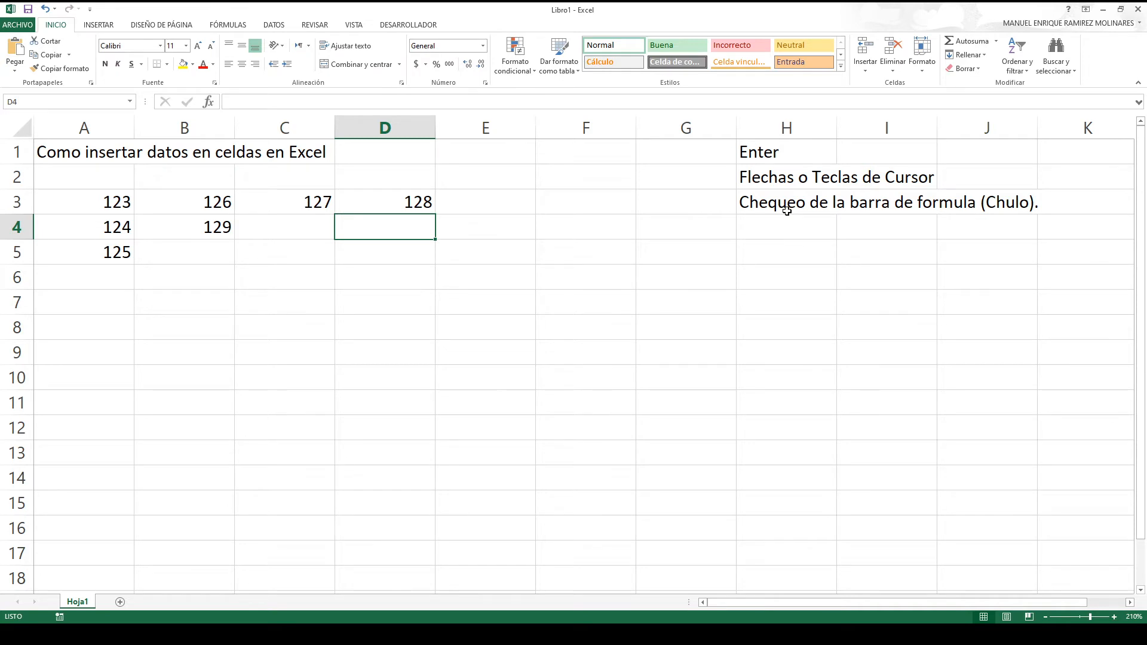
type("130")
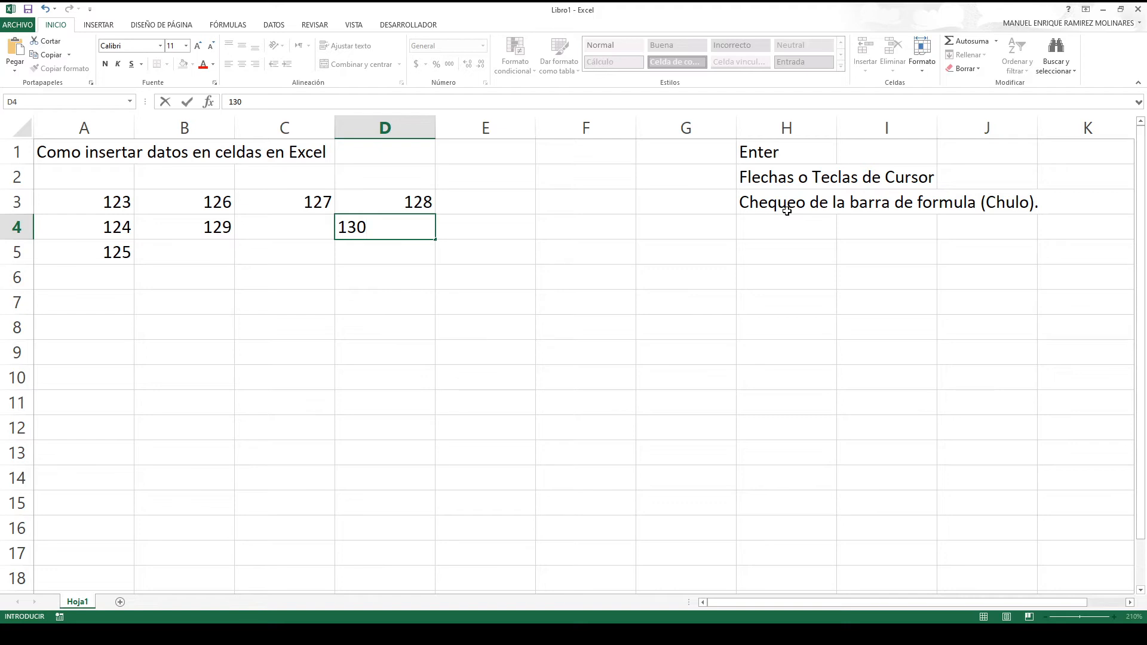
key("Left")
key("Left")
key("Left")
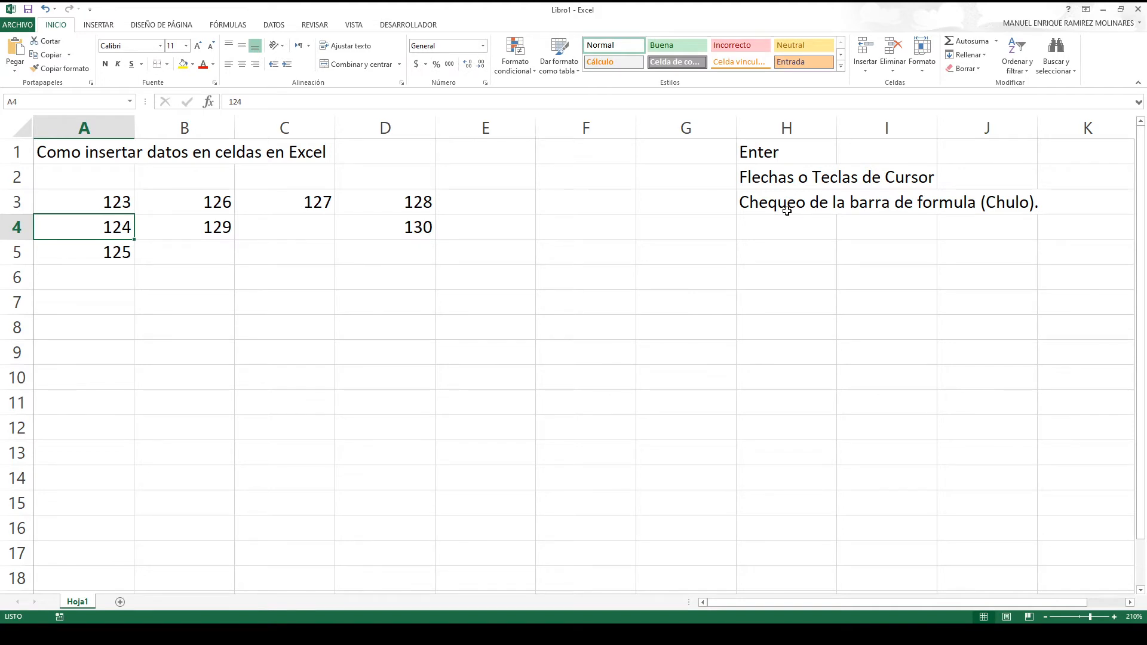
- Enter 130 again in cell D4 and return to cell A4 in the same row
key("Right")
key("Right")
key("Right")
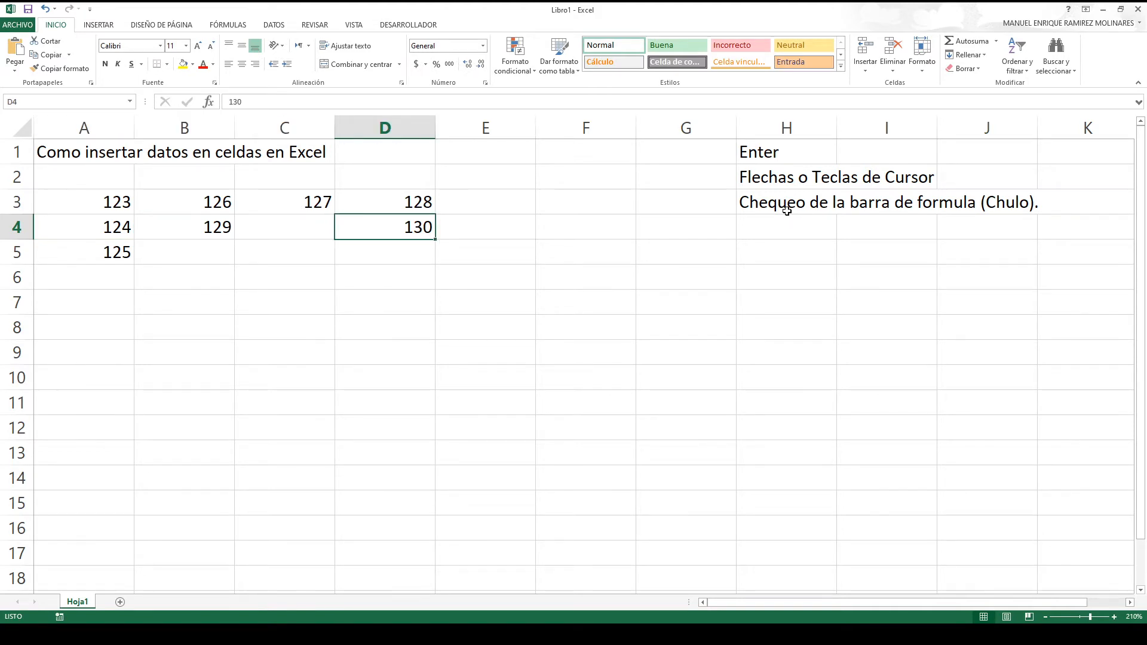
type("130")
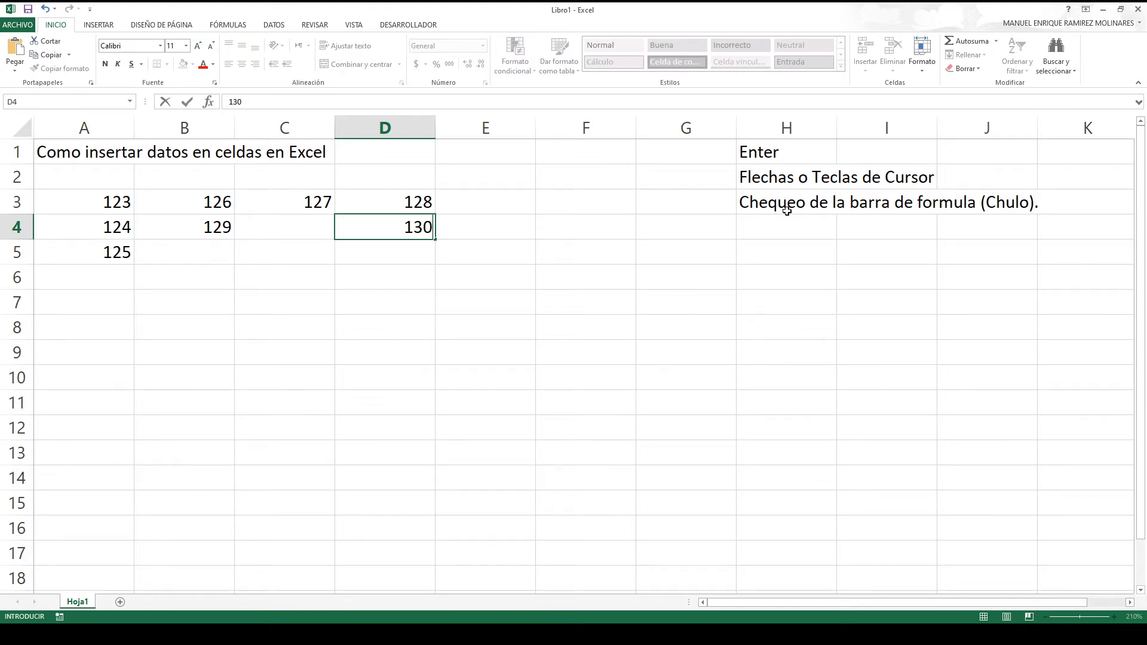
key("Left")
key("Left")
key("Left")
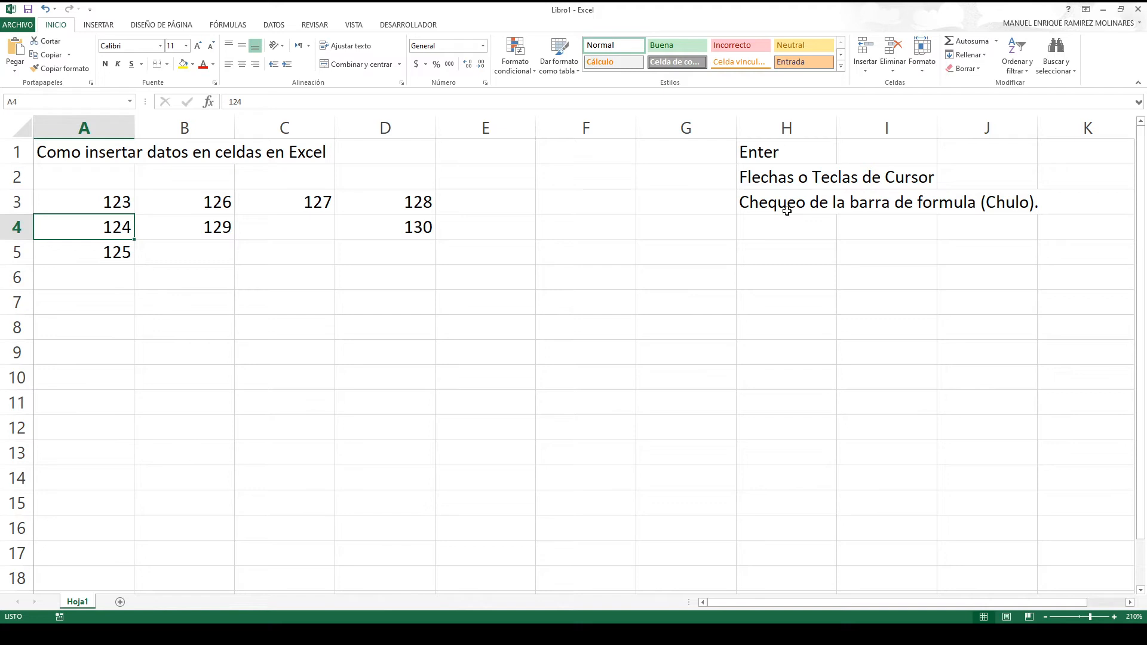
- Enter 131 in cell D5, below the 130, and keep that cell selected
key("Right")
key("Right")
key("Right")
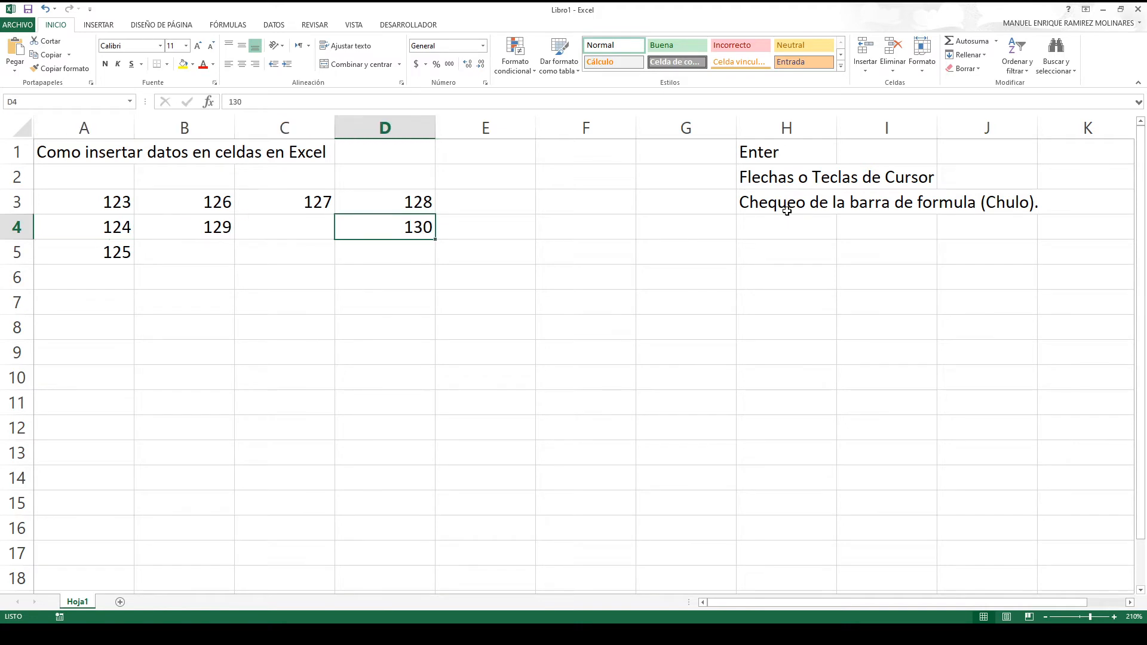
key("Down")
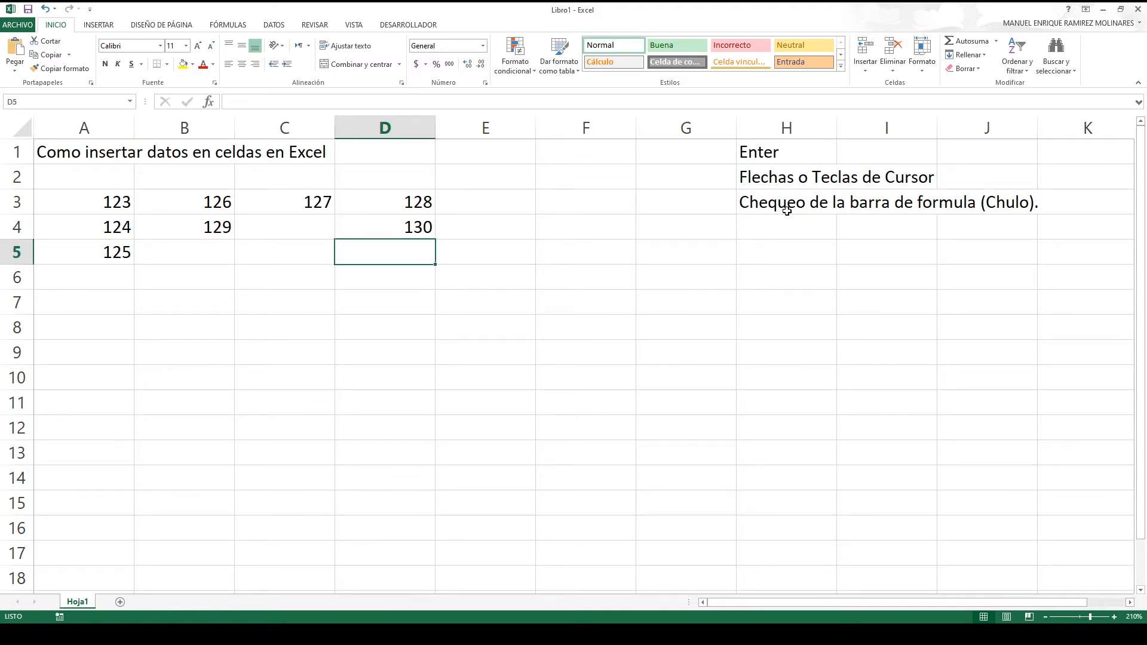
type("131")
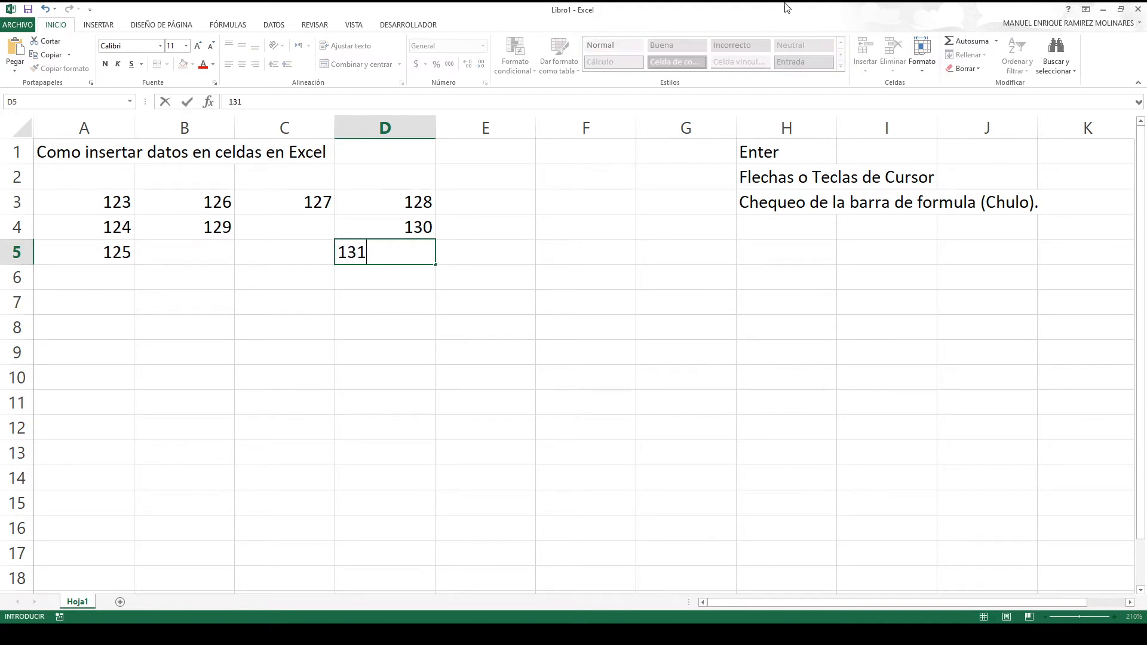
left_click(187, 104)
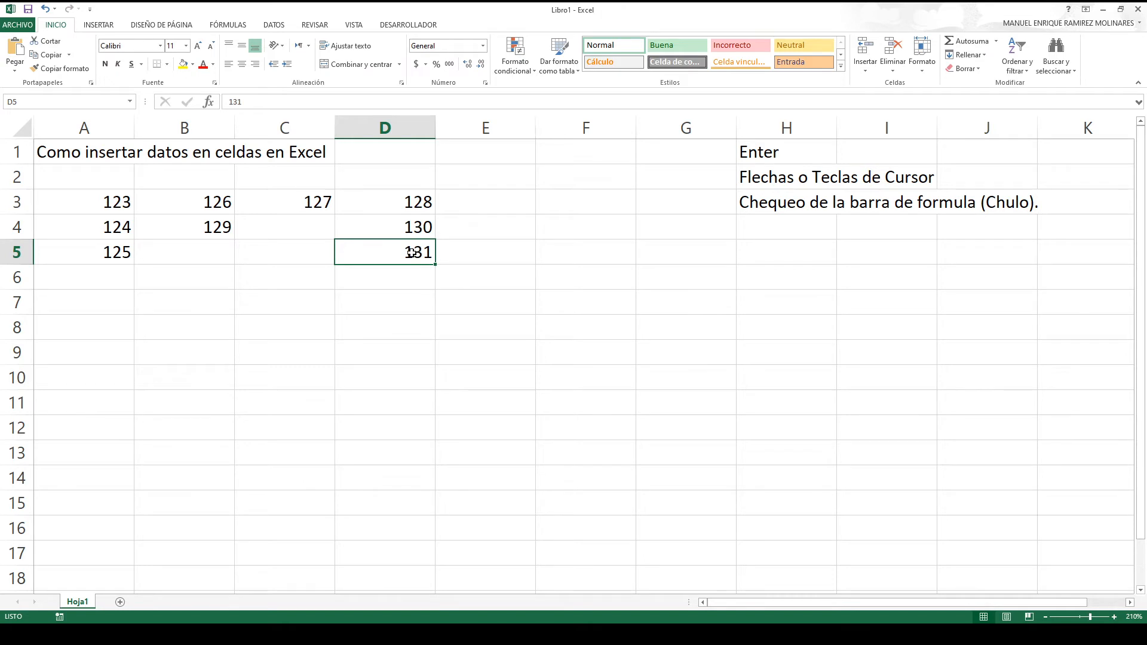
- Format the number in cell D5 as bold, italic and underlined
left_click(105, 64)
left_click(118, 64)
left_click(131, 64)
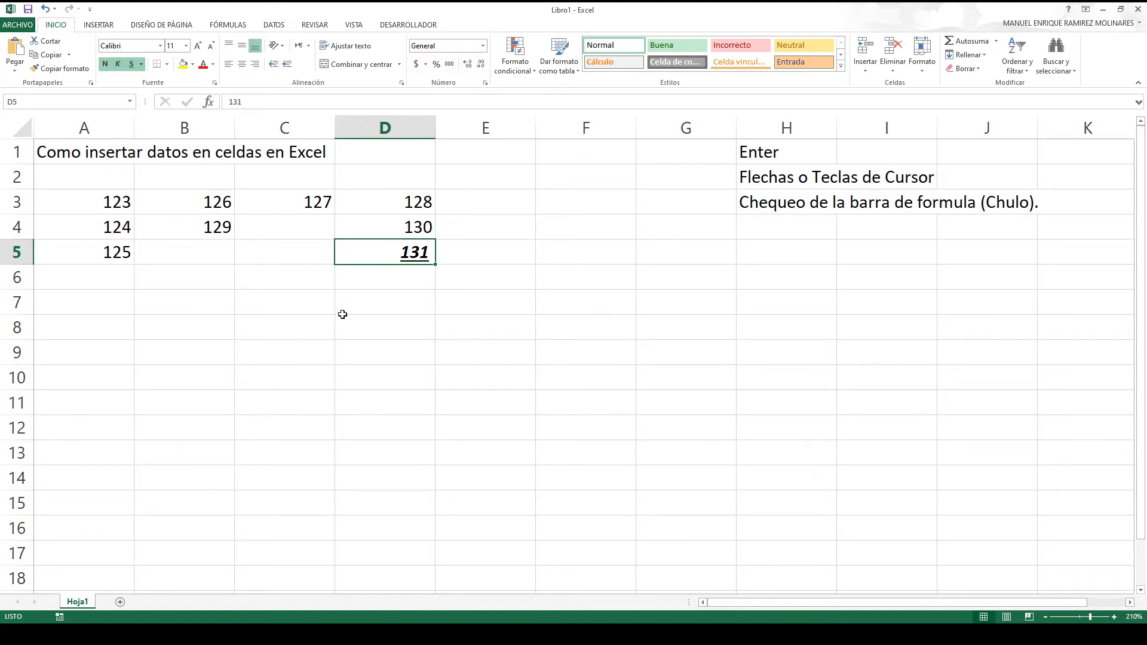
- Enter 131 in cell D6, keeping it selected, and format it as bold, italic and underlined
left_click(365, 277)
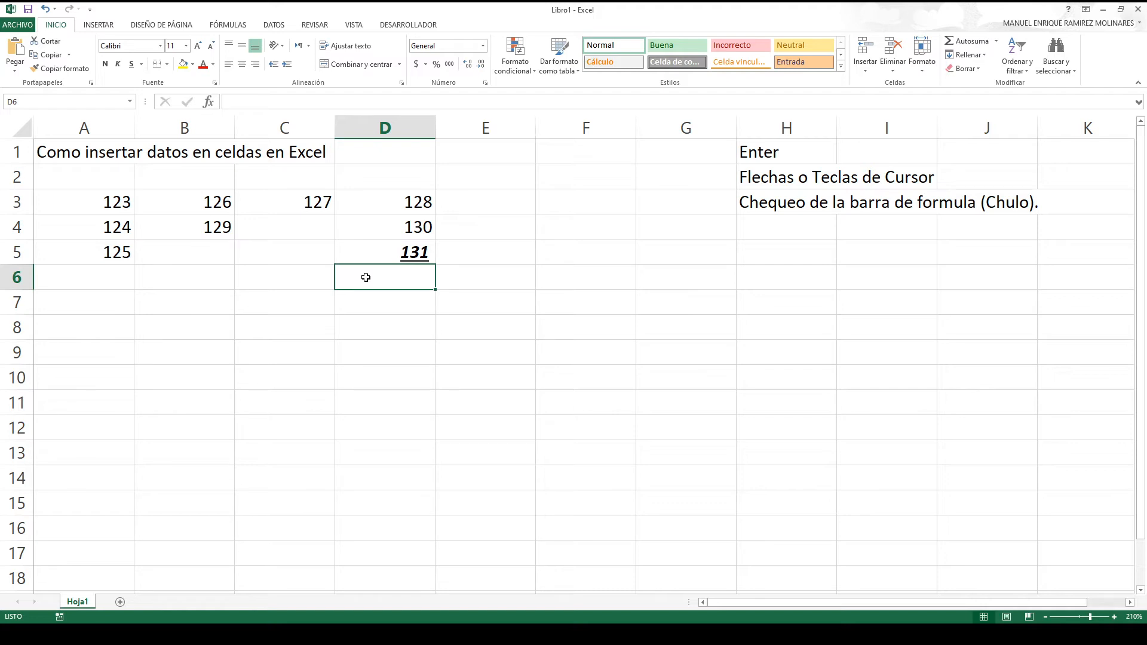
type("131")
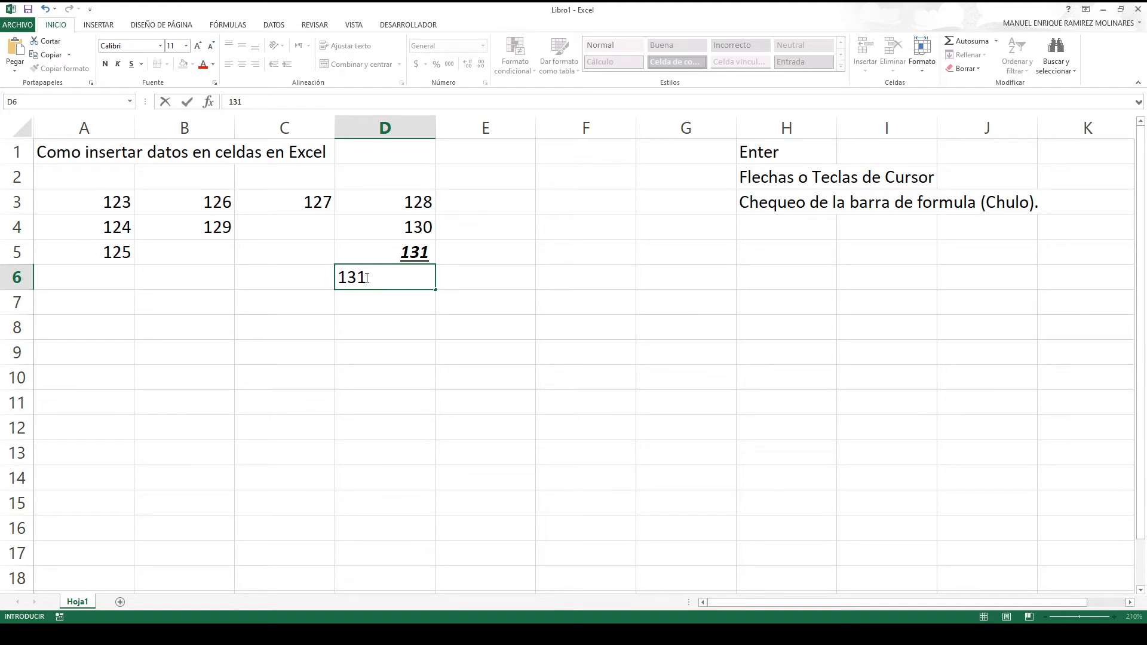
key("ctrl+Return")
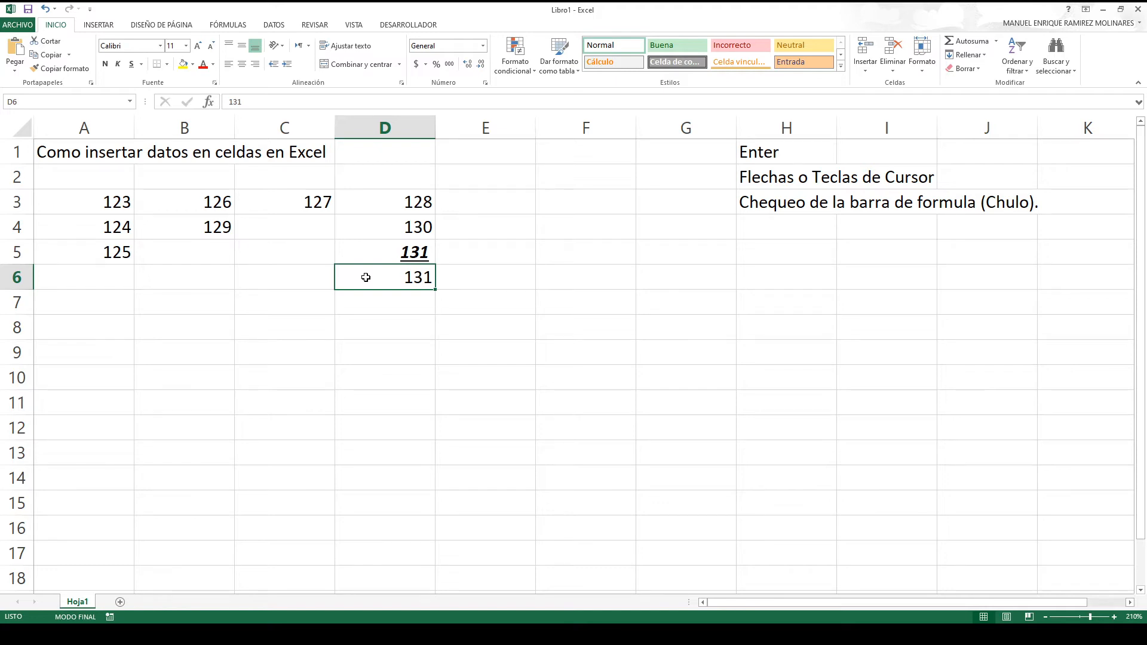
left_click(105, 63)
left_click(118, 64)
left_click(131, 65)
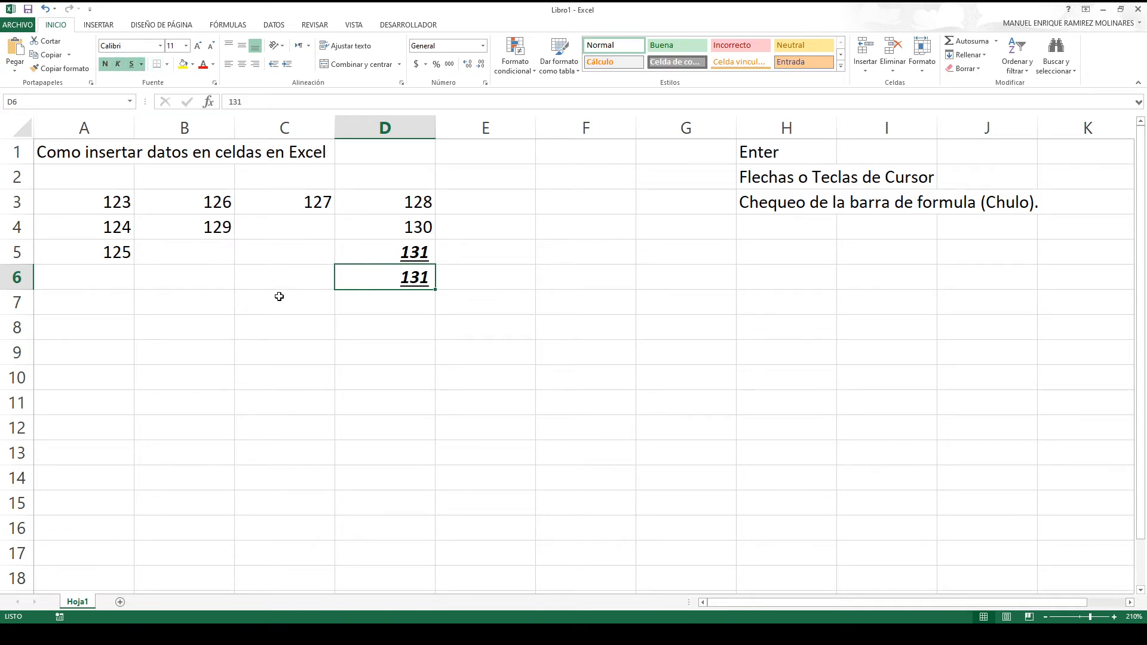
- Enter 131 in cell D7 and keep that cell selected
left_click(372, 309)
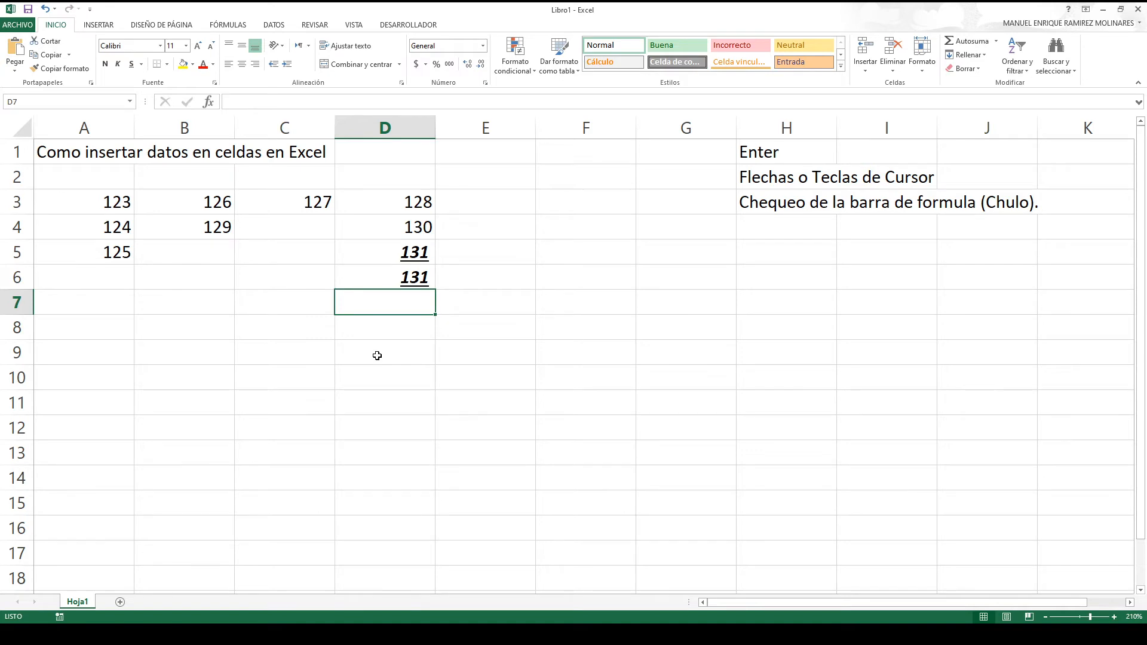
type("131")
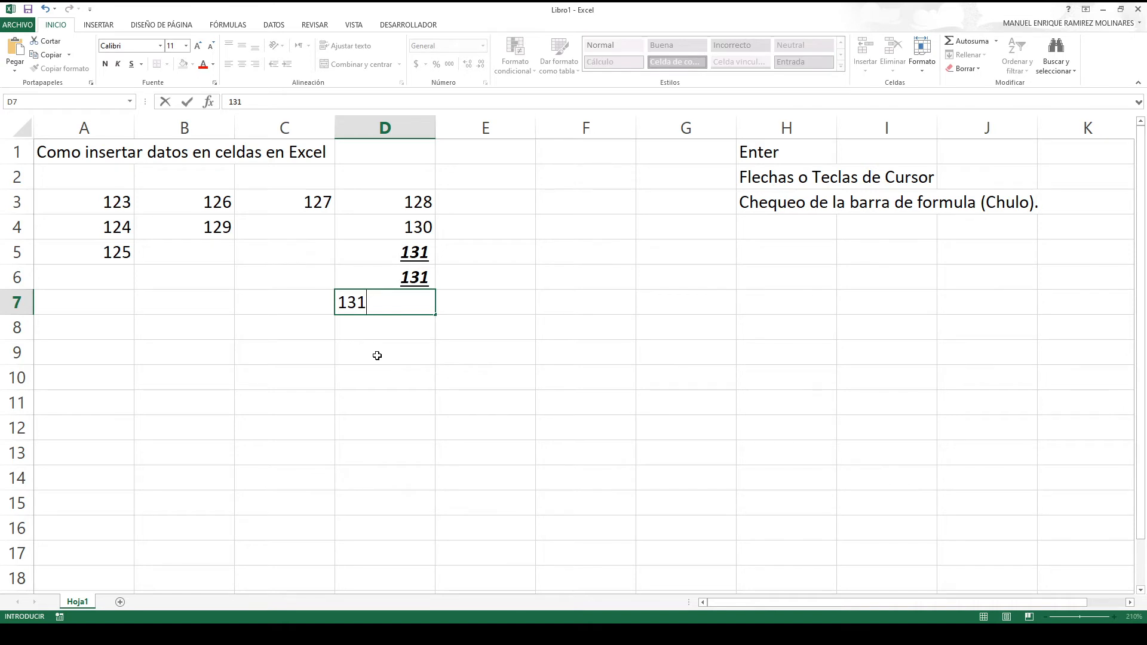
key("ctrl+Return")
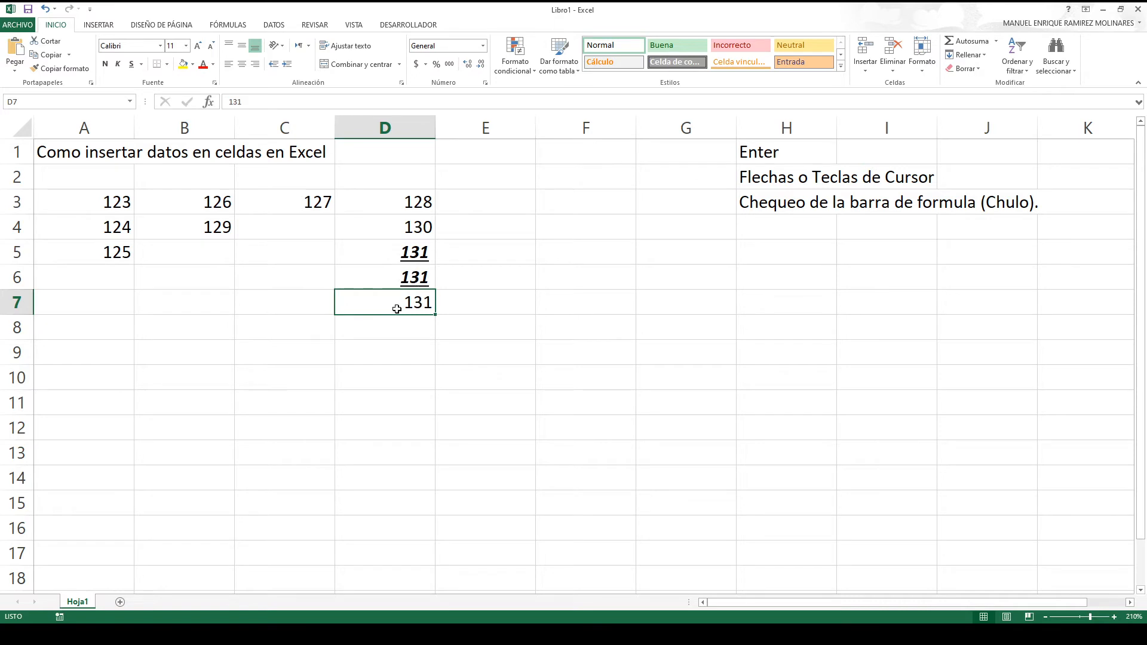
- Add the notes "Fin" in cell H4 and "Ctrl + Enter" in cell H5
left_click(762, 224)
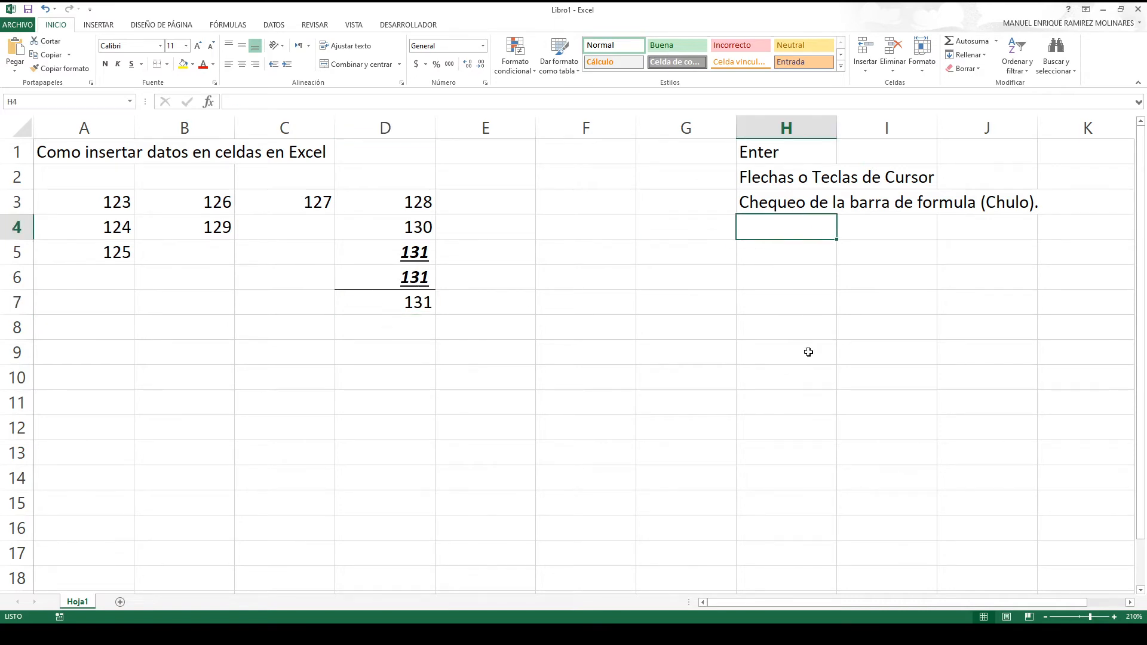
type("Fin")
key("Return")
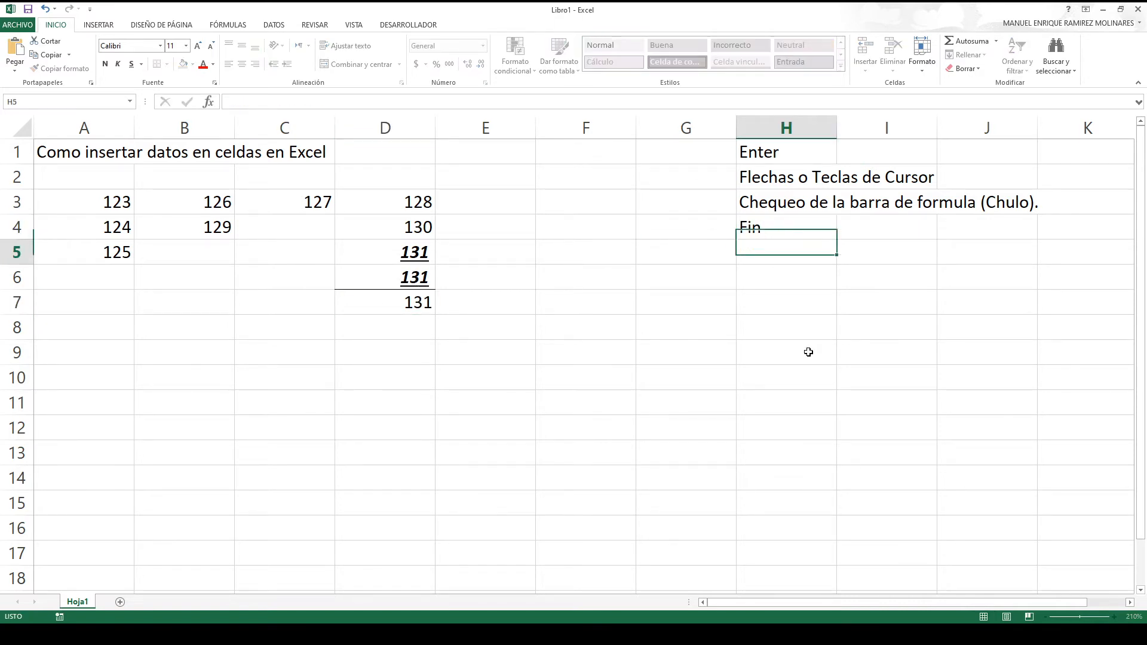
type("Ctr")
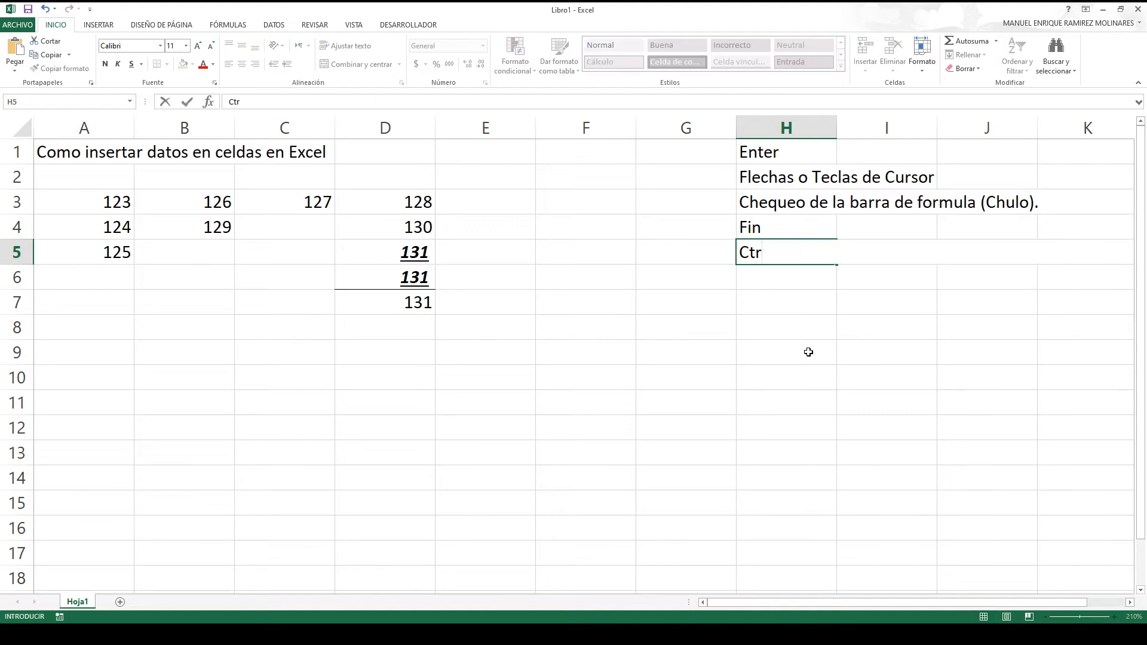
type("l + Eneter")
key("Return")
- Enter "Permanecer en la misma celda" in cell I4, beside the "Fin" note
key("Up")
key("Up")
key("Right")
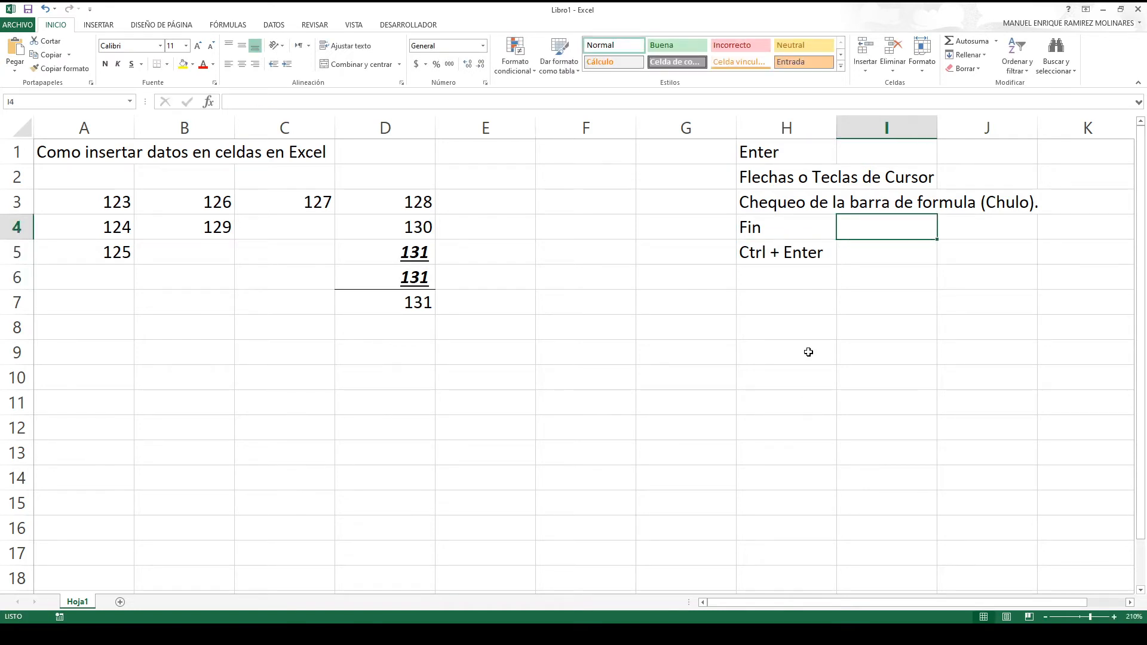
type("Pe")
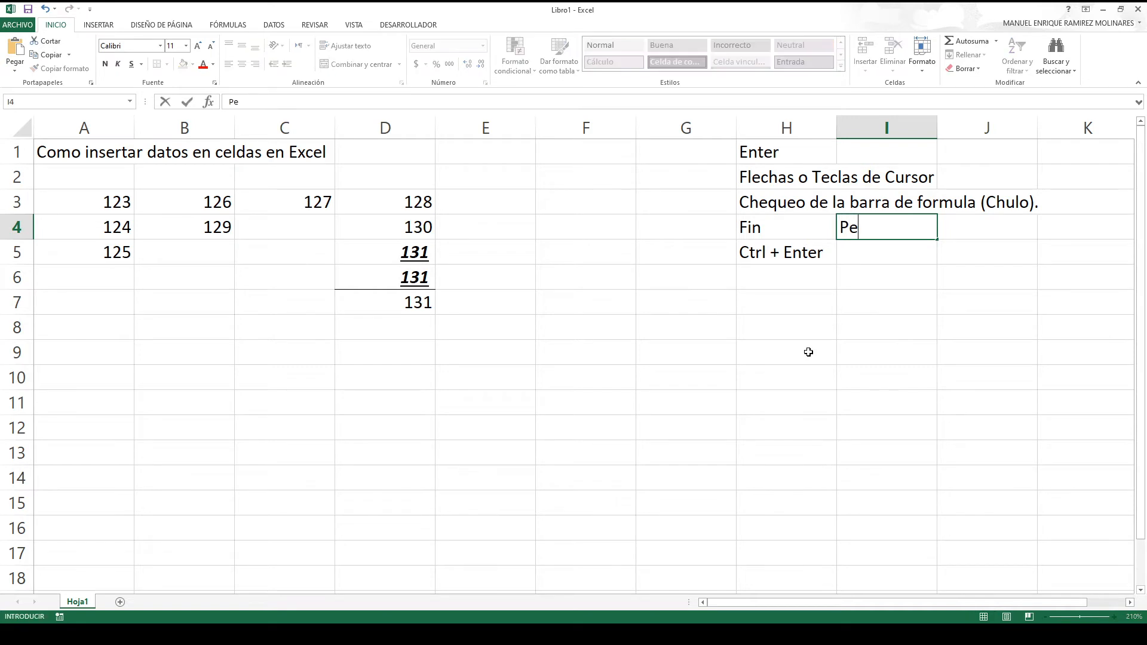
type("rmanecer en la misma cel")
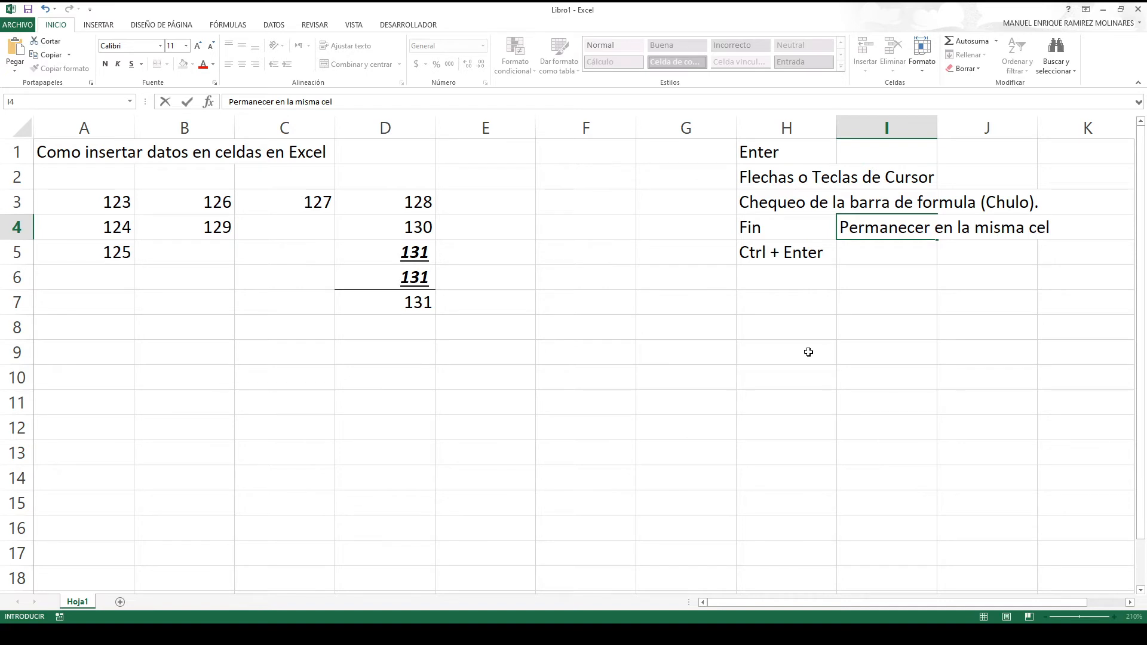
type("da")
key("Return")
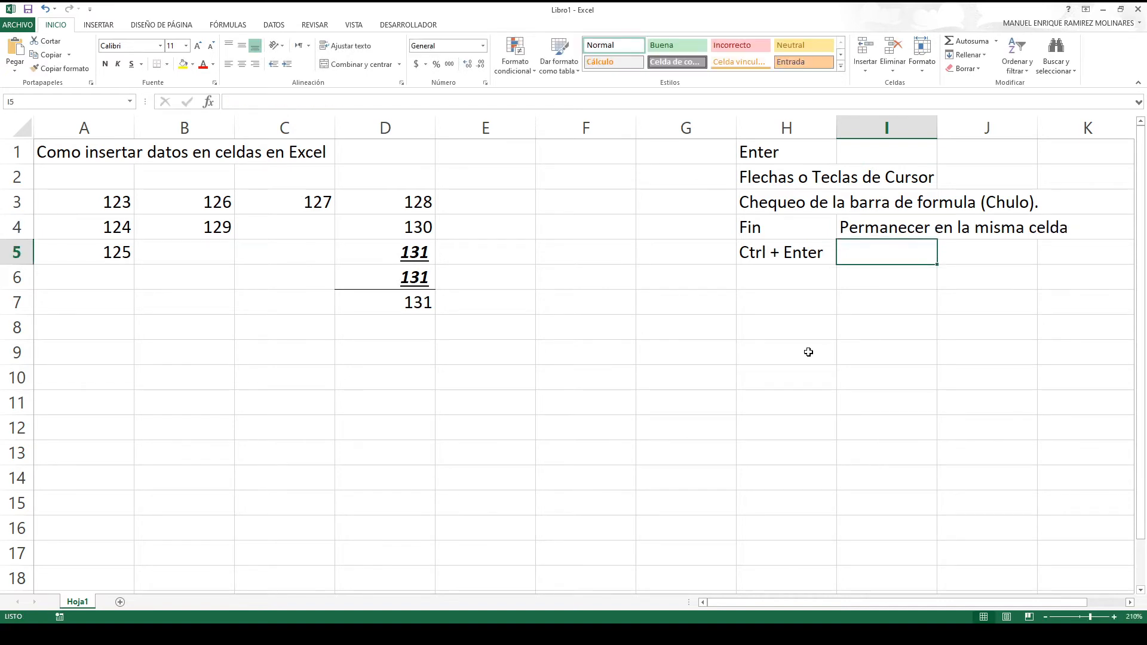
- Review the notes in cells H4 and H5 about staying in the same cell
key("Down")
key("Left")
key("Left")
key("Left")
key("Left")
key("Left")
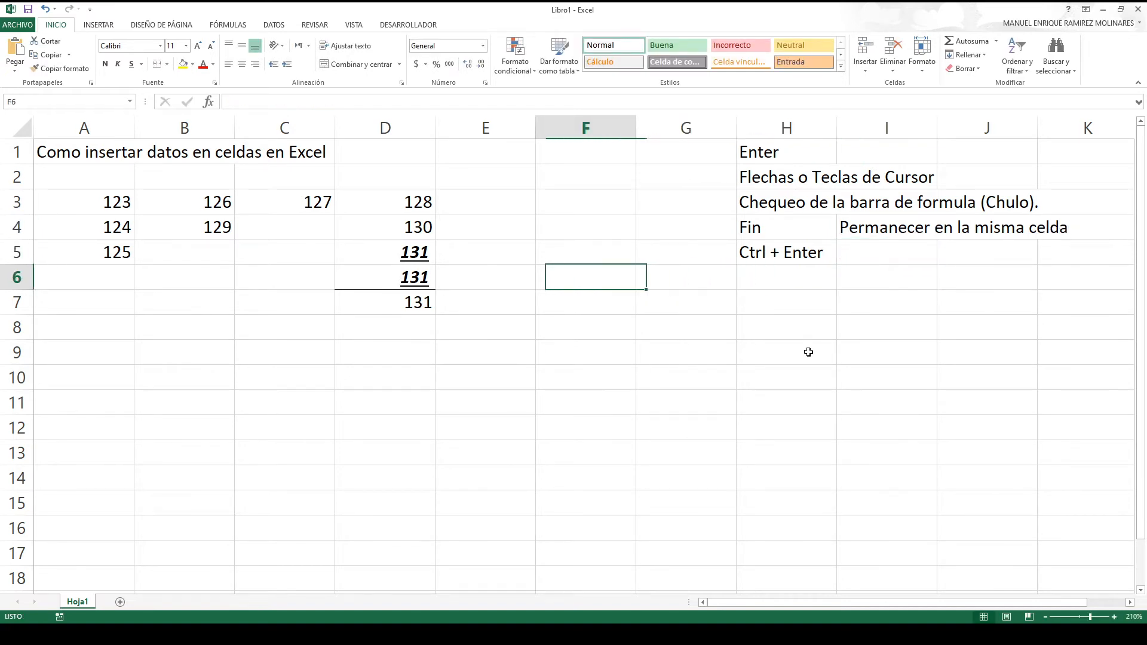
key("Up")
key("Right")
key("Right")
key("Right")
key("Right")
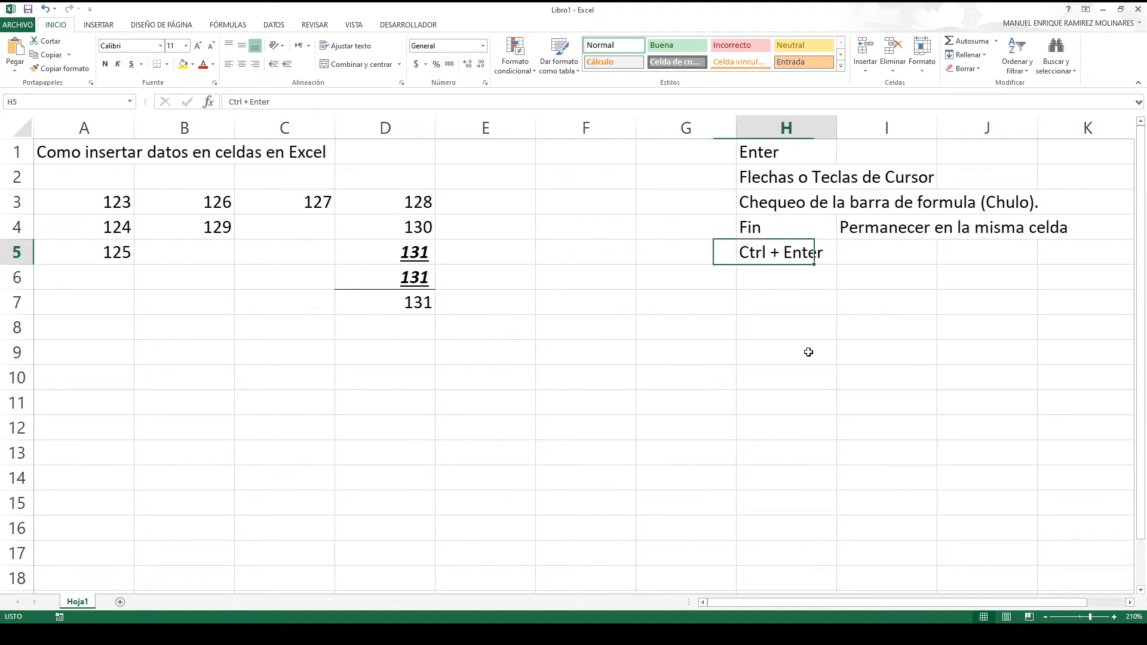
key("Up")
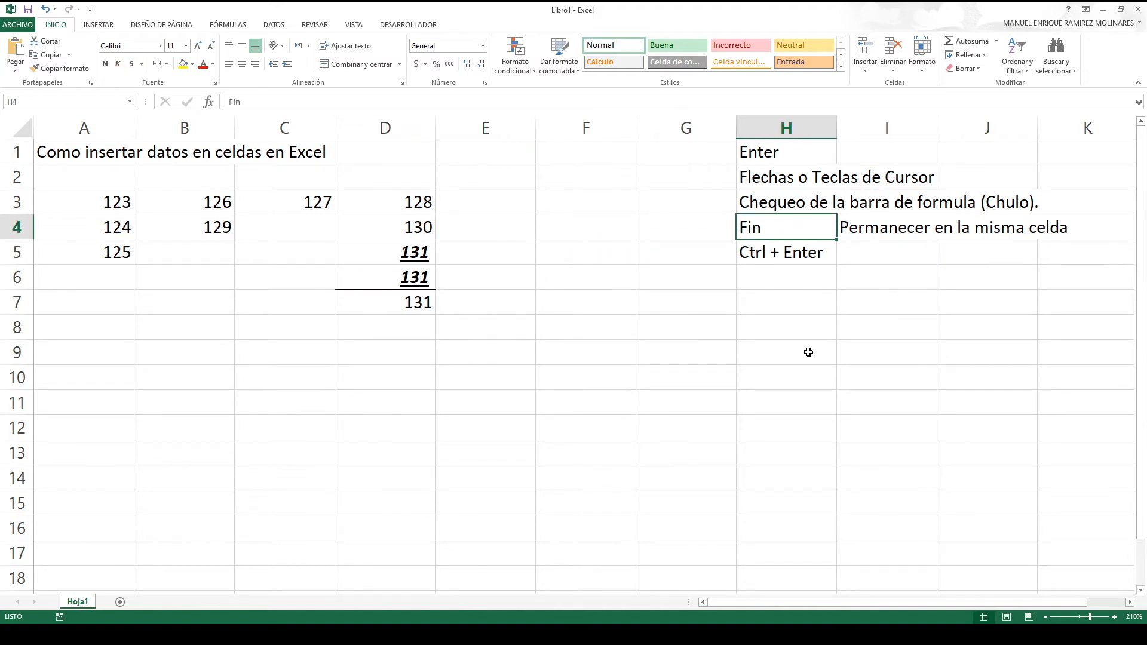
key("Down")
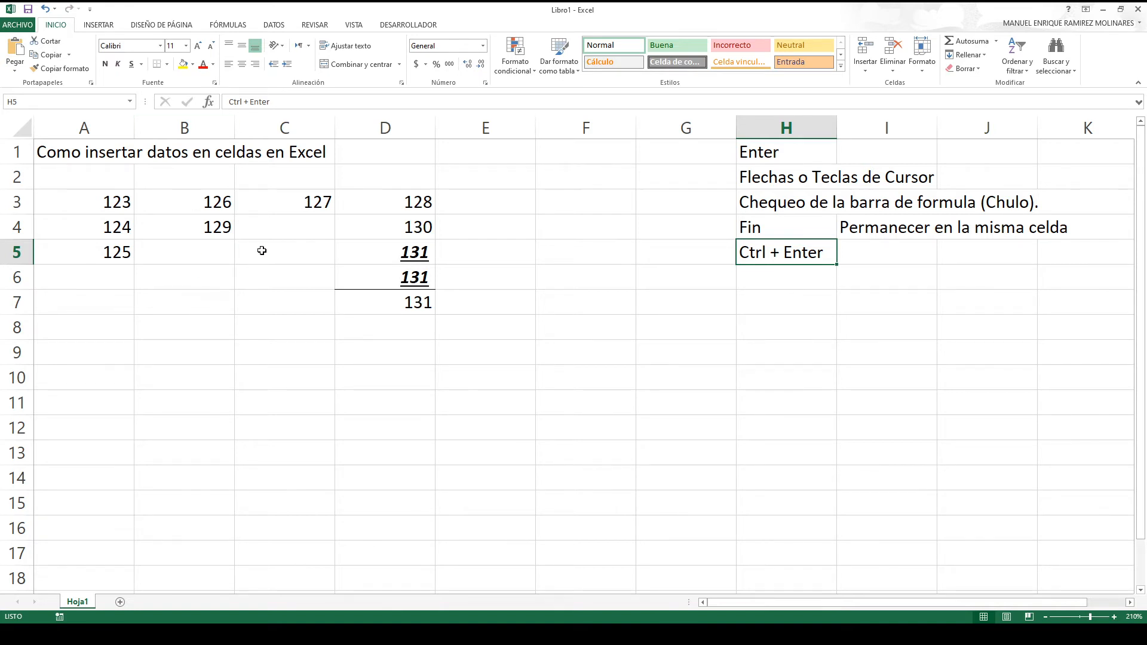
- Enter 132, 133 and 134 in cells A9, B9 and C9, confirming each entry by selecting the next cell
left_click(221, 255)
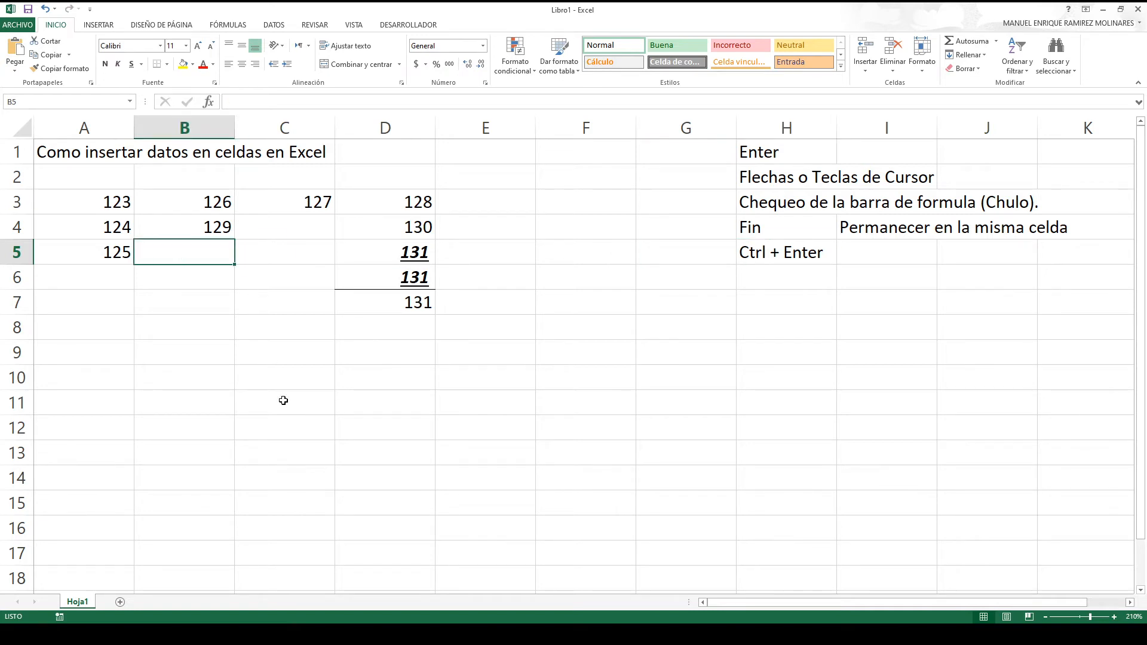
left_click(81, 349)
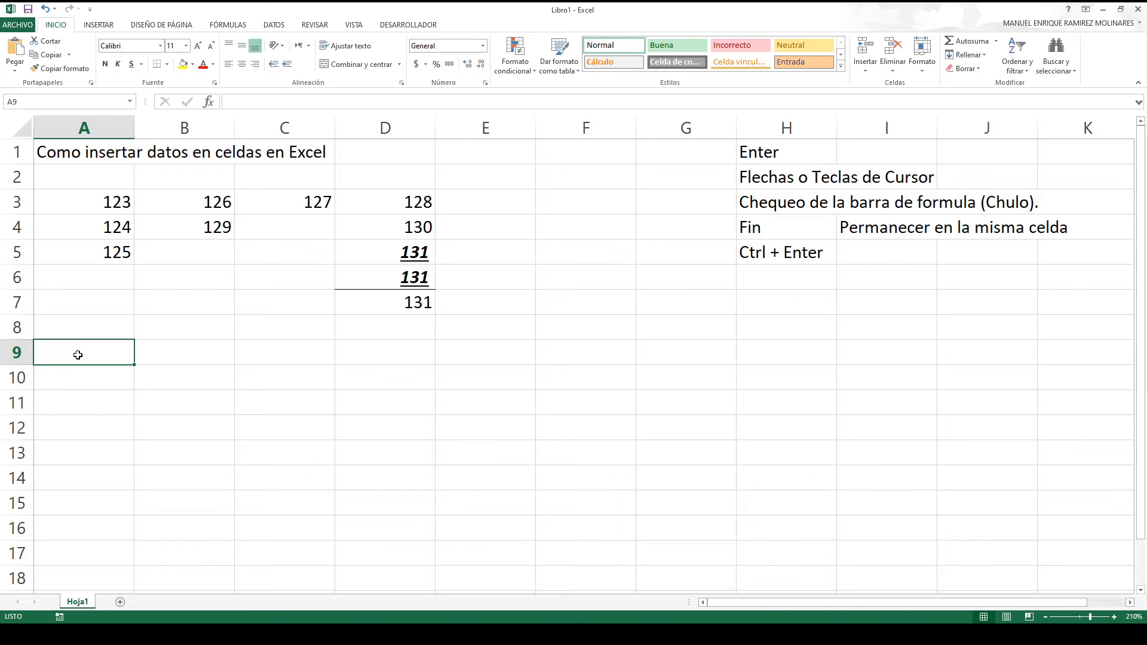
type("132")
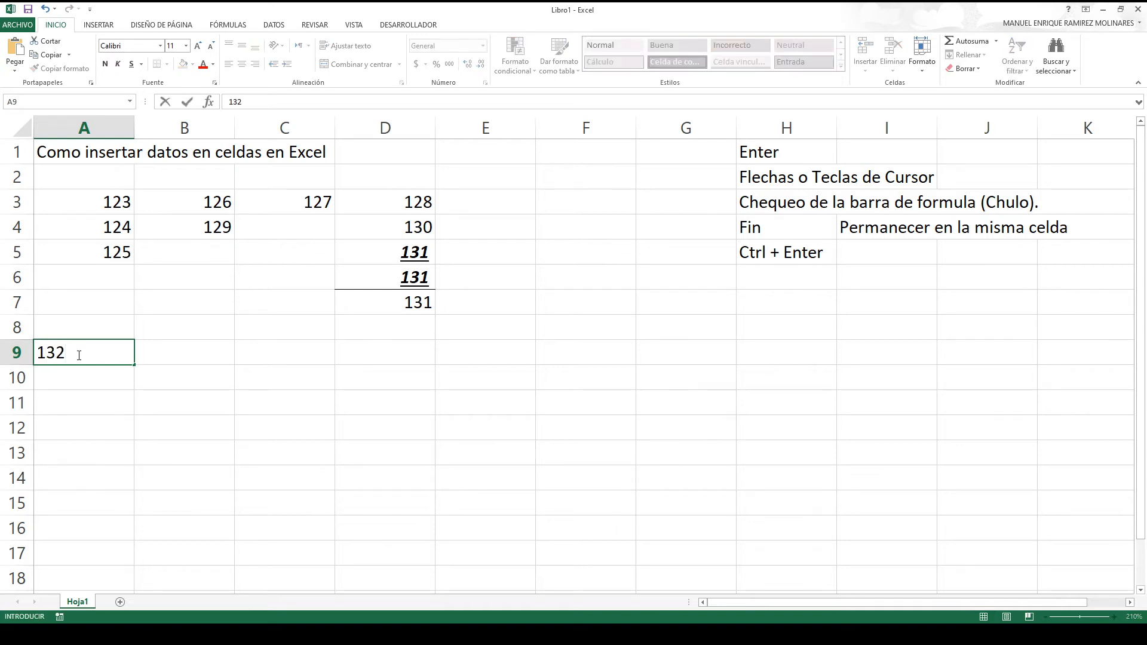
left_click(192, 349)
type("133")
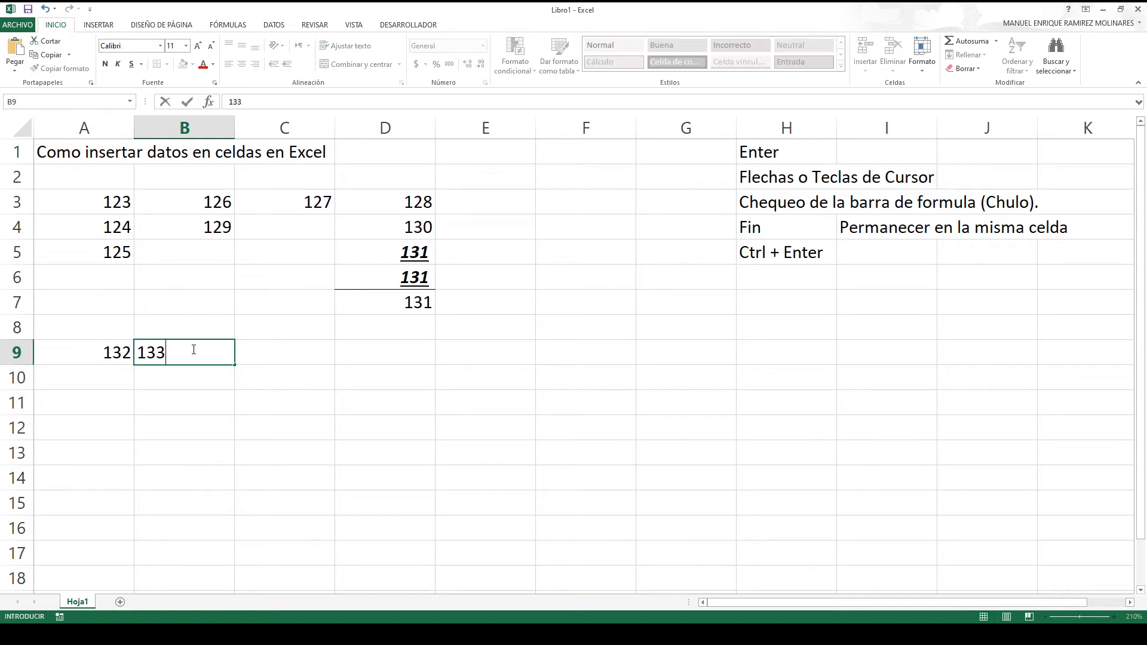
left_click(251, 353)
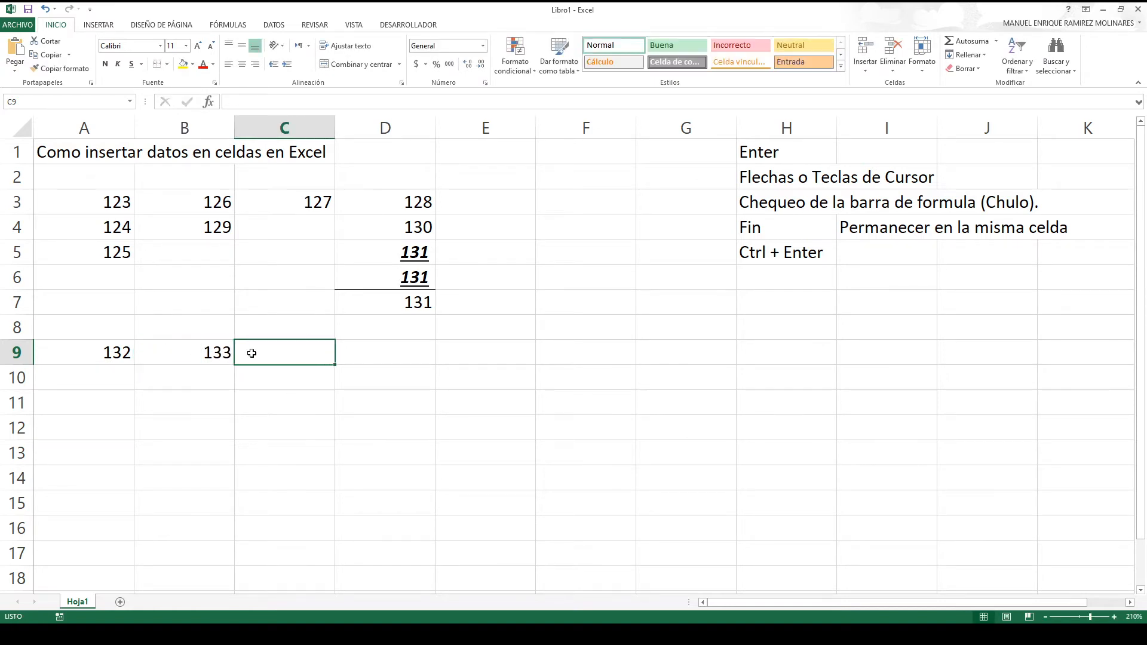
type("134")
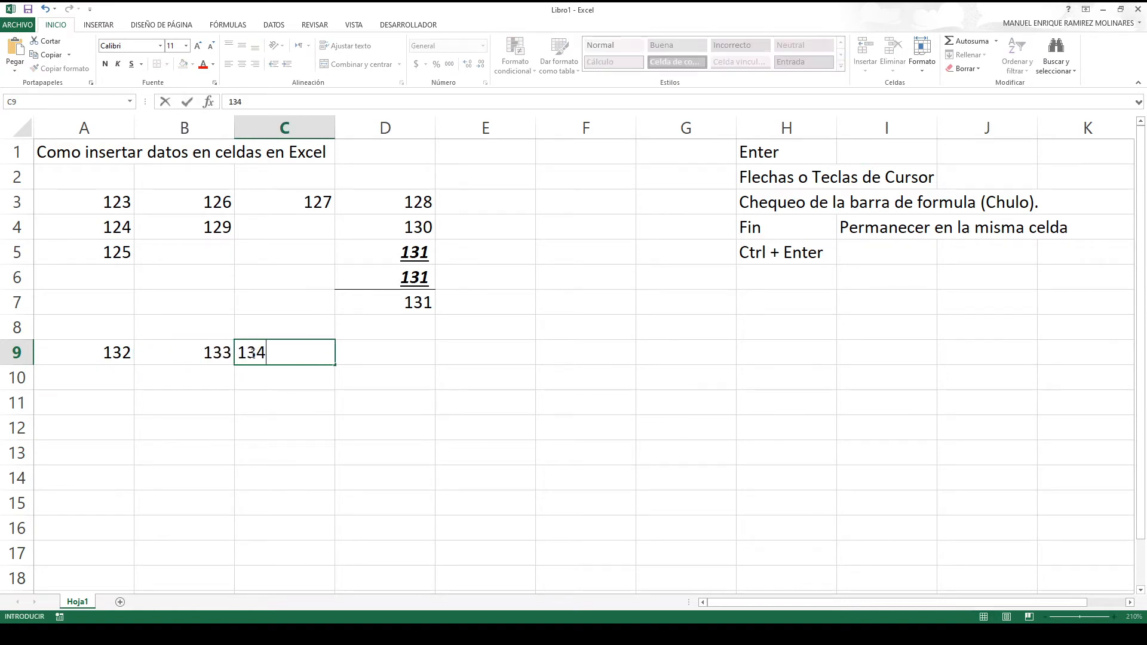
left_click(353, 347)
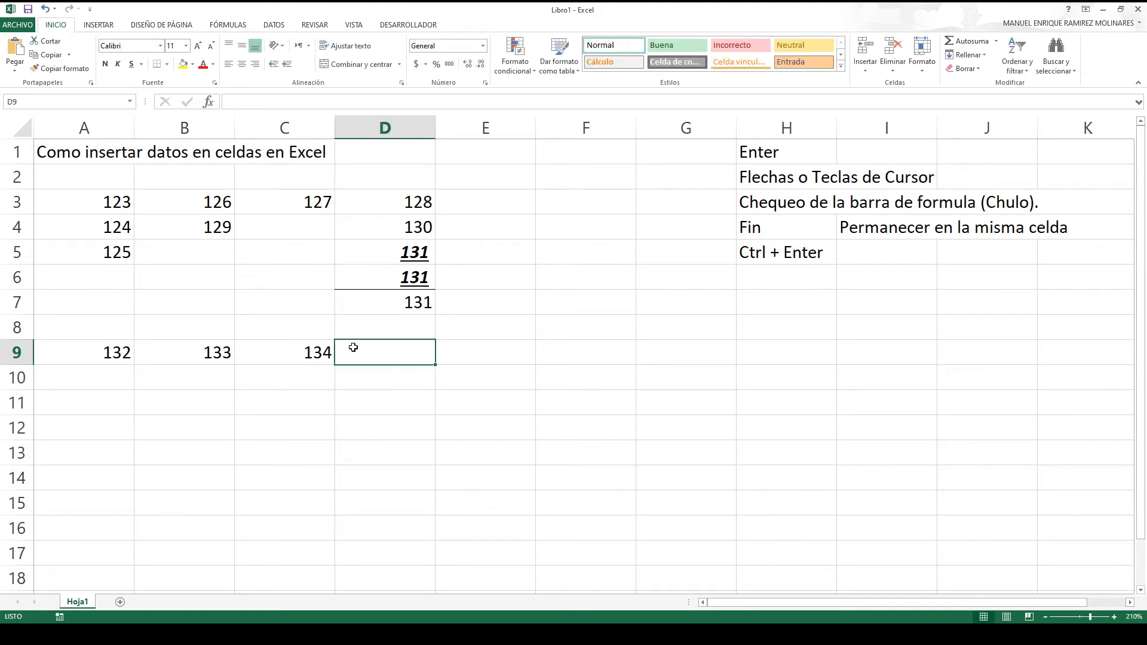
- Enter "Clic Mouse" in cell H6 as the next note in the list
left_click(791, 273)
type("Clic ")
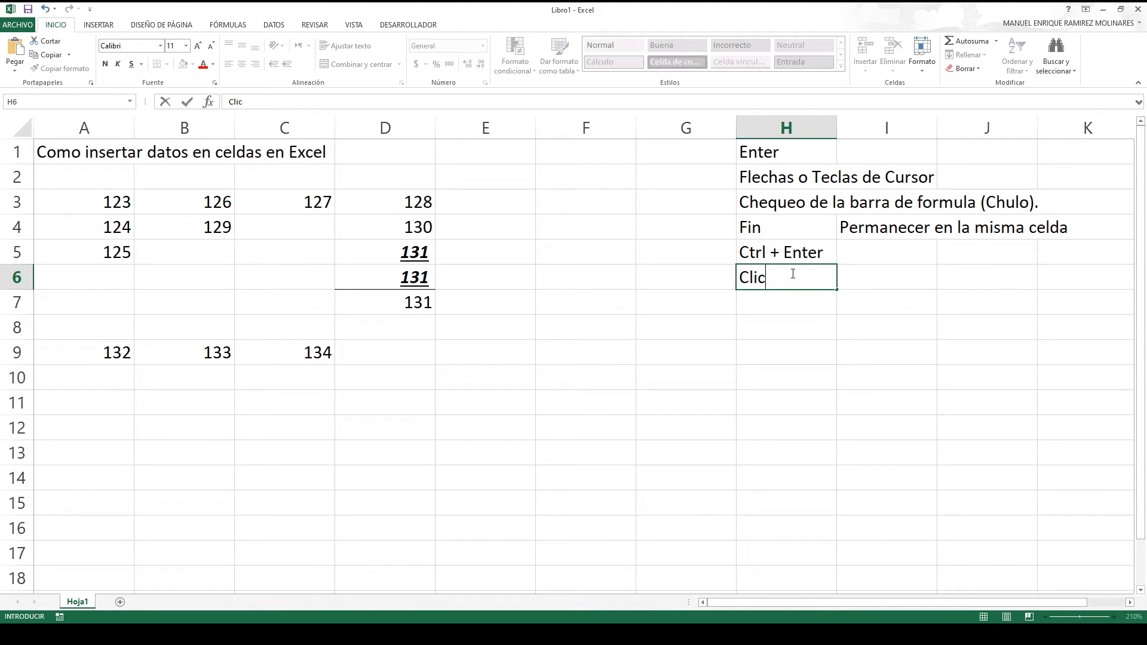
type("Mouse")
key("Return")
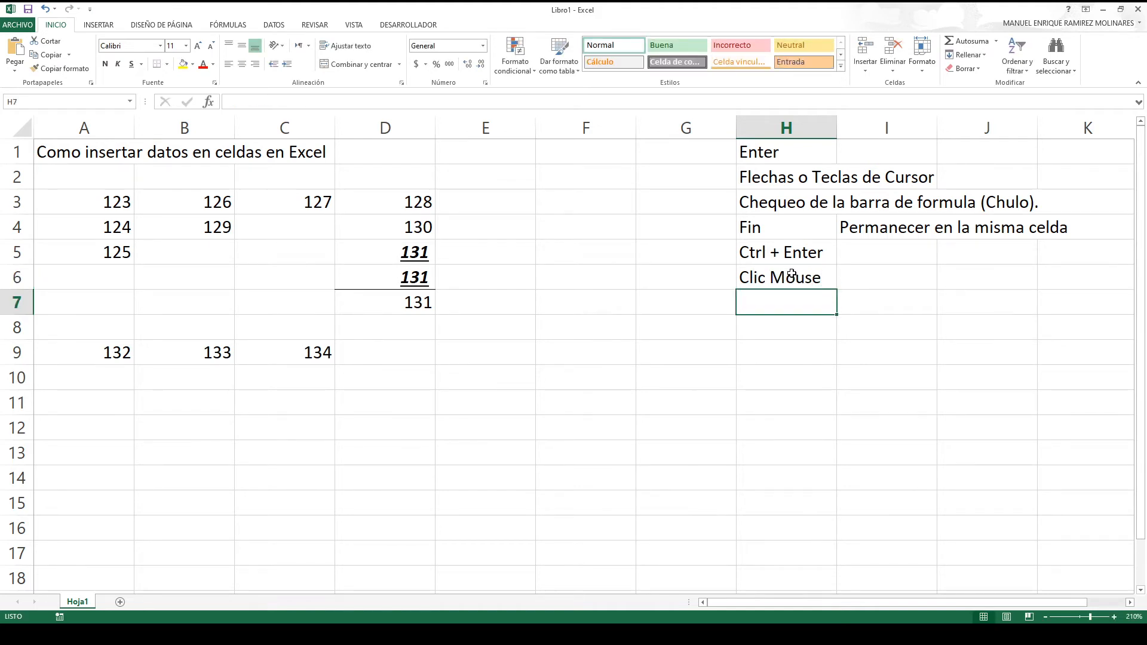
- Review the list of entry-method notes in column H, from cell H6 up to H1 and back
key("Up")
key("Up")
key("Up")
key("Up")
key("Up")
key("Up")
key("Down")
key("Down")
key("Down")
key("Down")
key("Down")
key("Return")
- Review the sample numbers in row 9, moving between cells A9 and D9
key("Left")
key("Left")
key("Left")
key("Left")
key("Left")
key("Left")
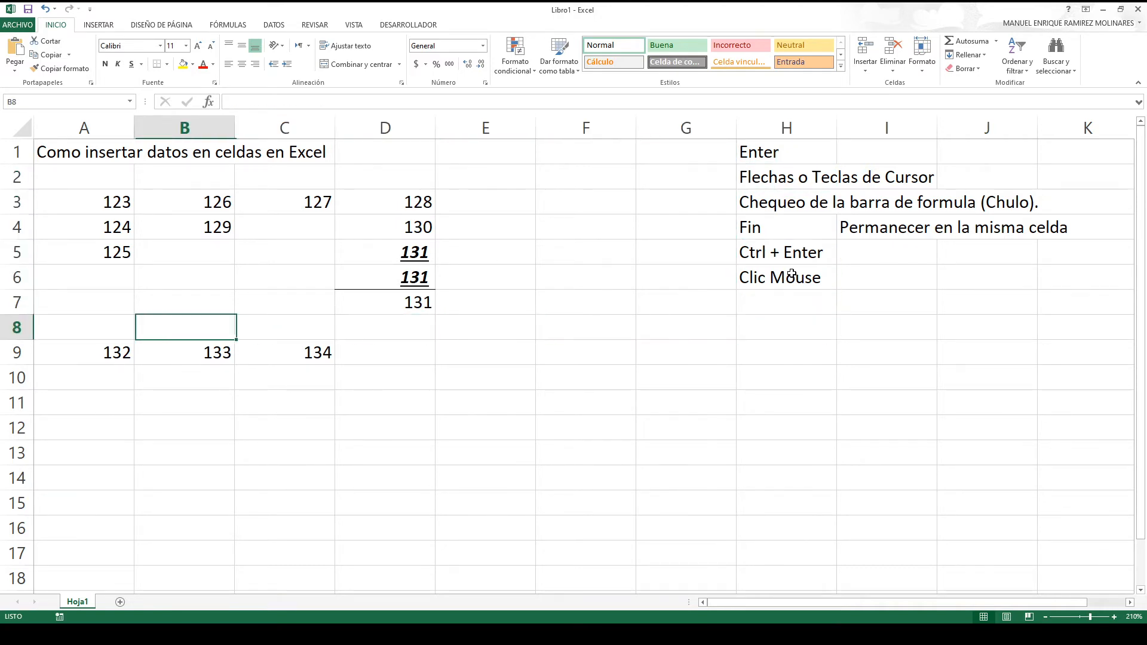
key("Down")
key("Right")
key("Right")
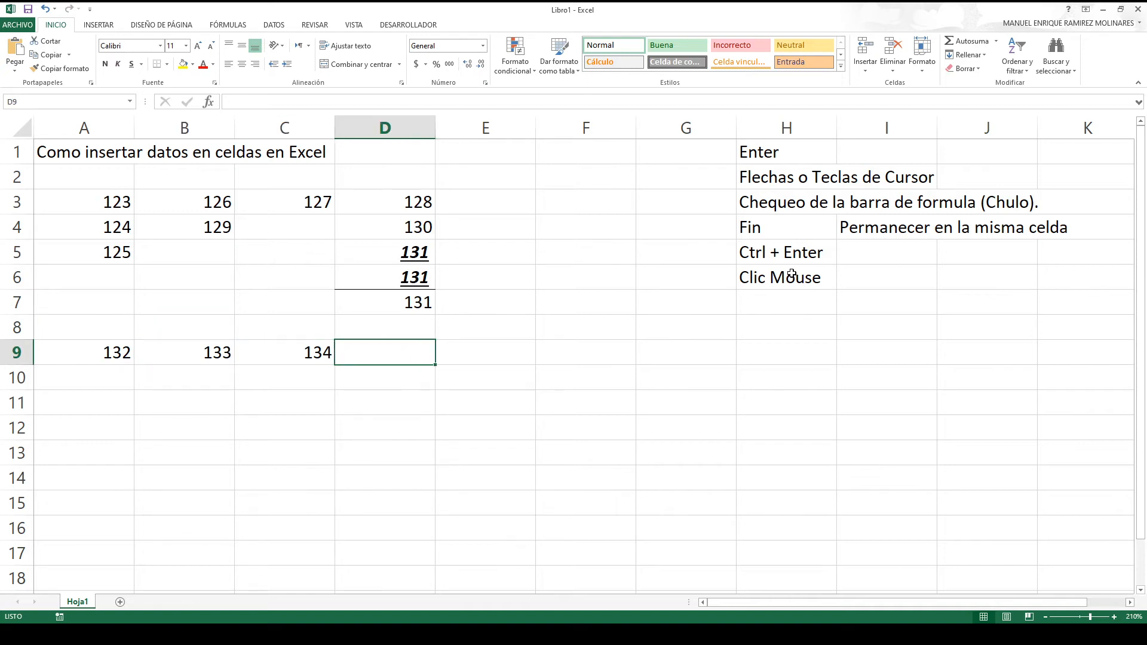
key("Down")
key("Left")
key("Up")
key("Left")
key("Left")
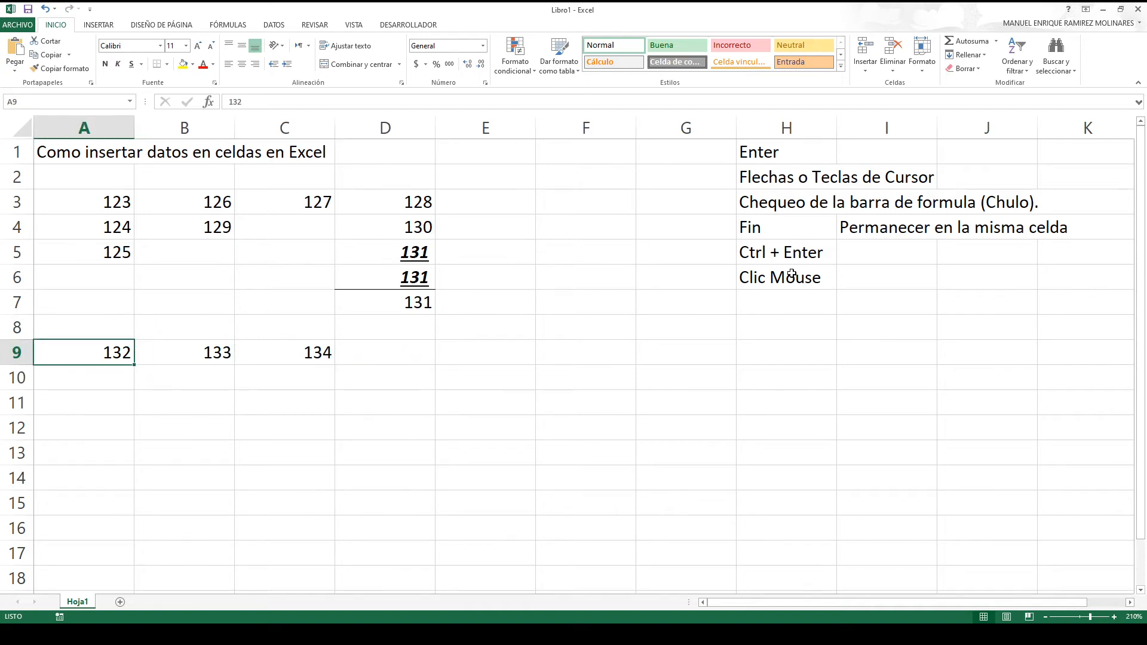
key("Right")
key("Right")
key("Right")
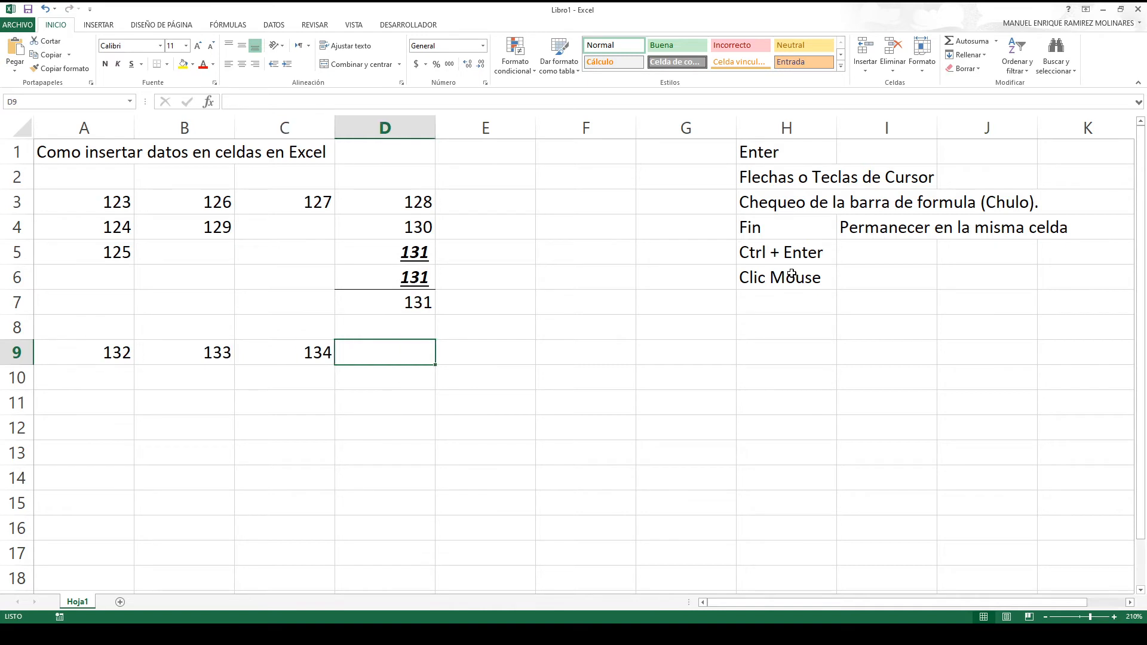
- Enter 153 in cell G12, confirming the entry by jumping straight to cell A1
key("Down")
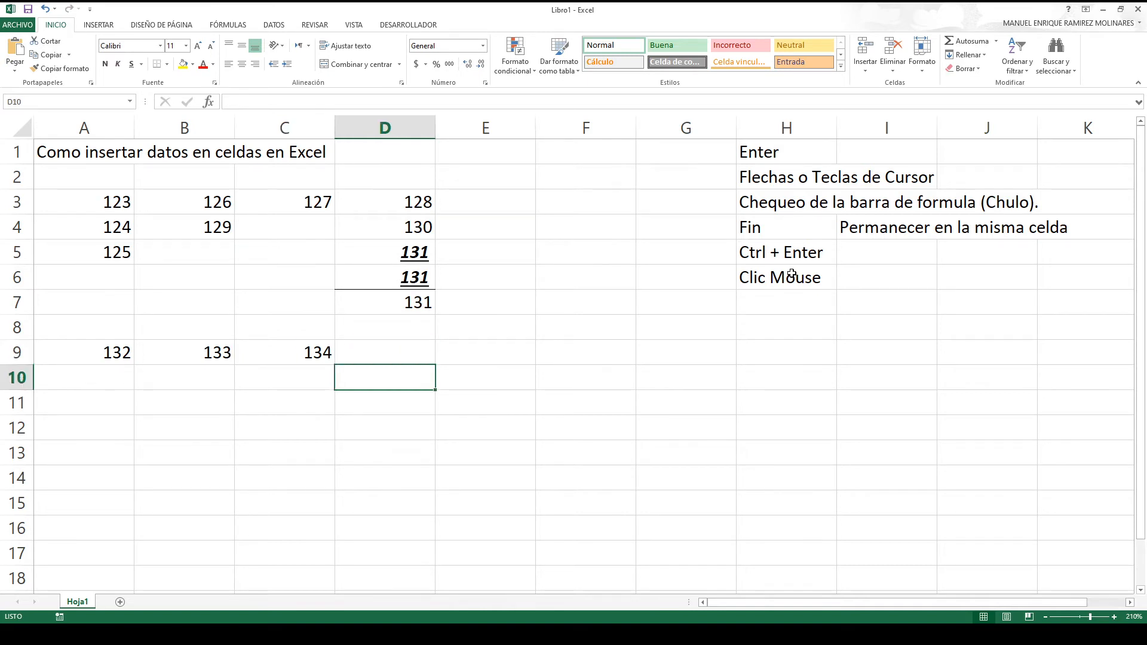
key("Right")
key("Right")
key("Right")
key("Down")
key("Down")
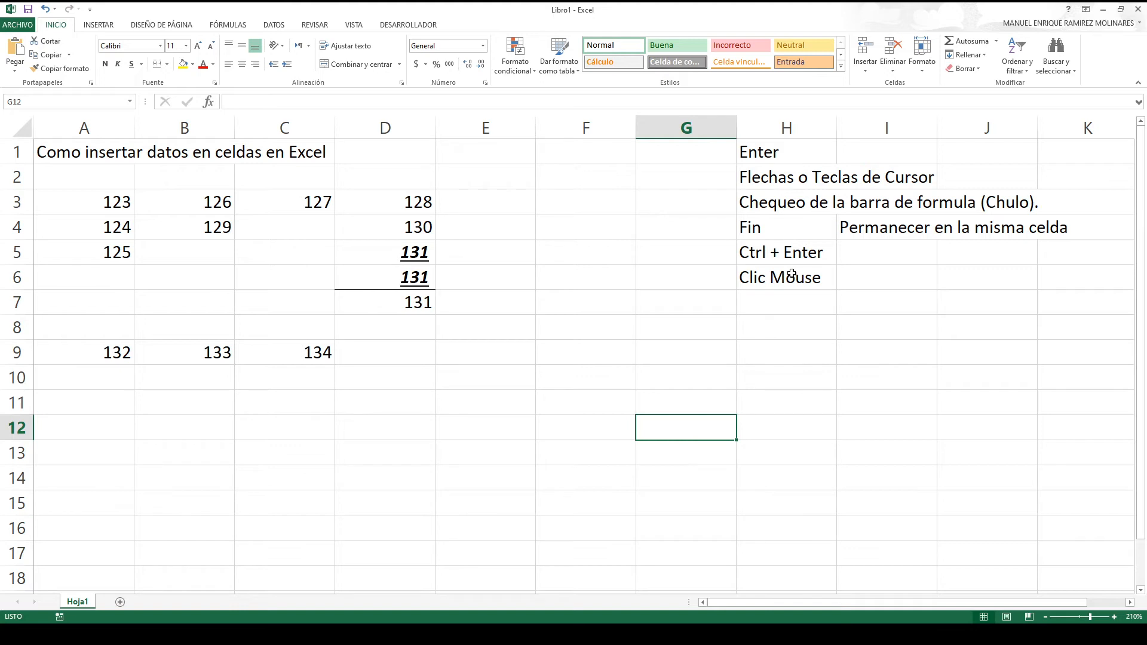
type("153")
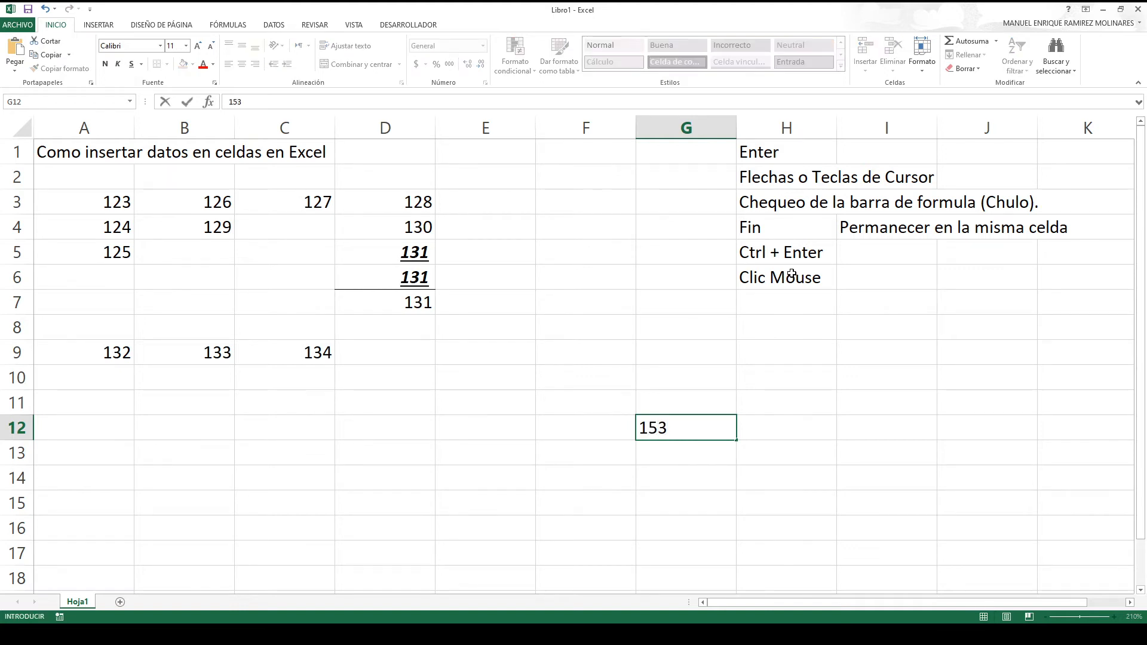
key("ctrl+Home")
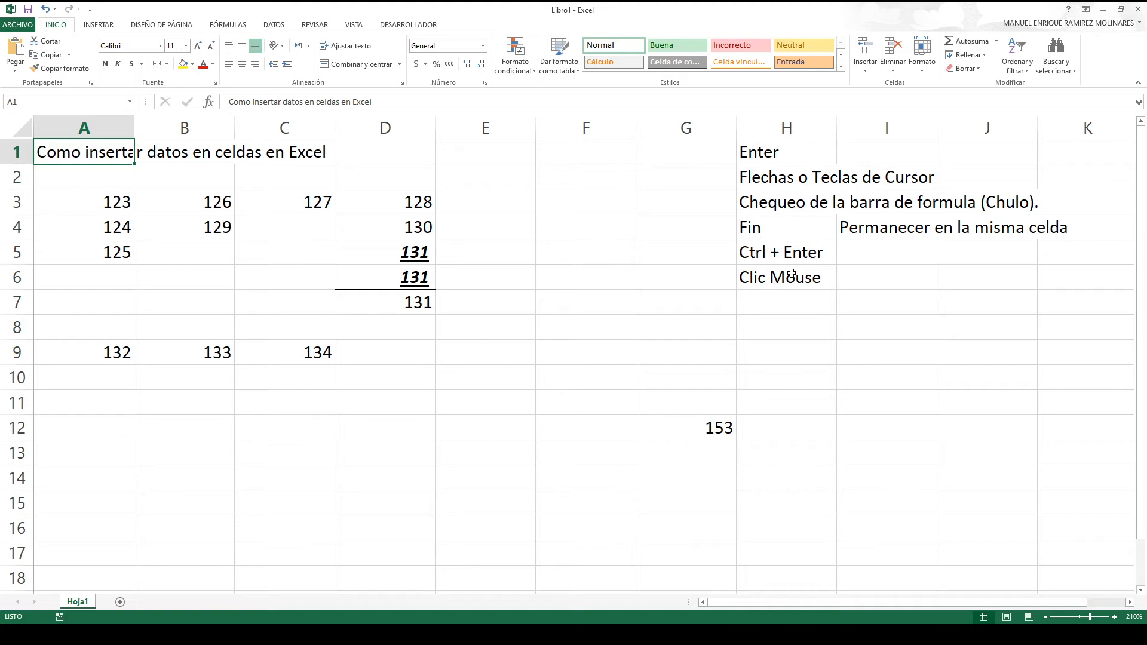
- Enter "Ctrl + Inicio" in cell H7 as the next note in the list
left_click(808, 293)
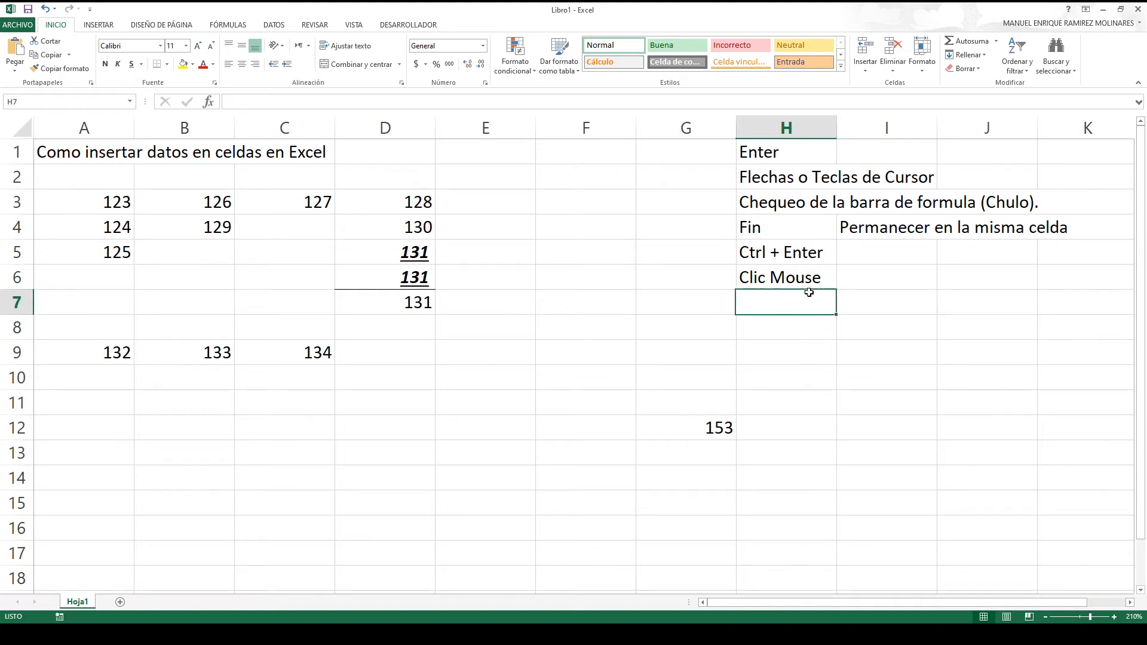
type("Ctrl + ")
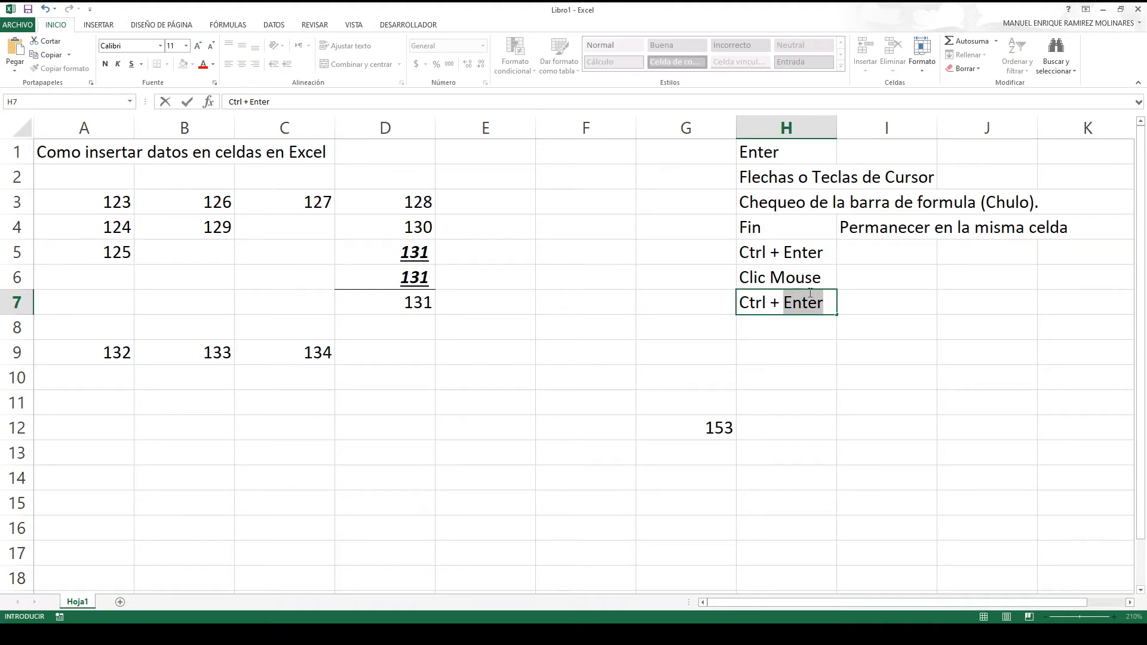
type("Incio")
key("BackSpace")
key("BackSpace")
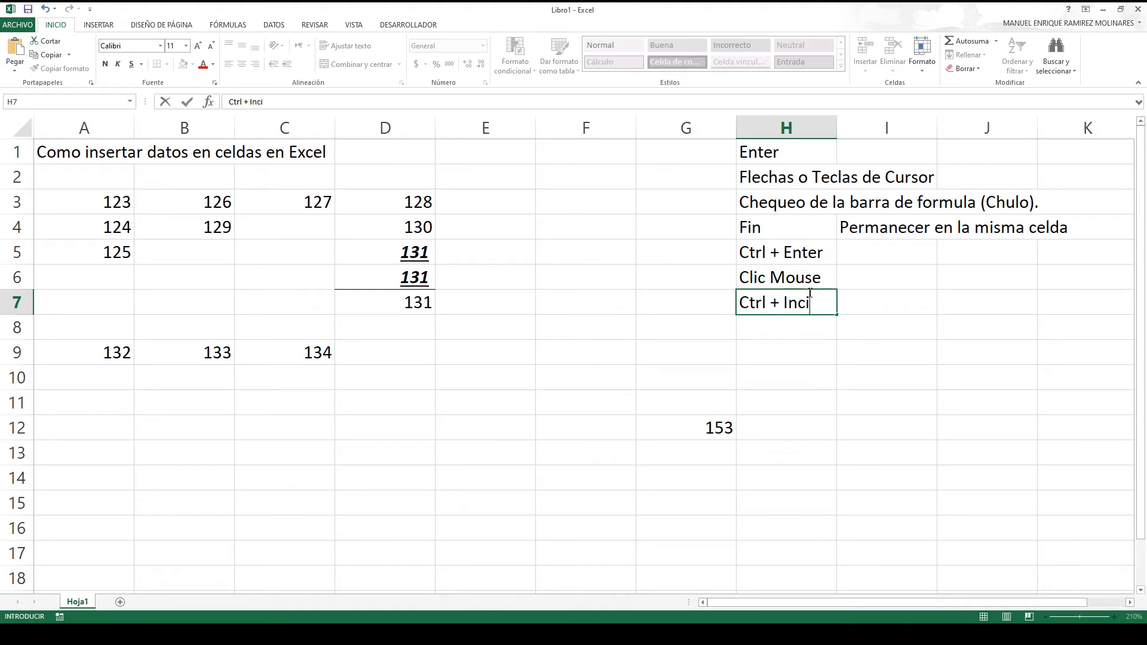
key("BackSpace")
type("icio")
key("Return")
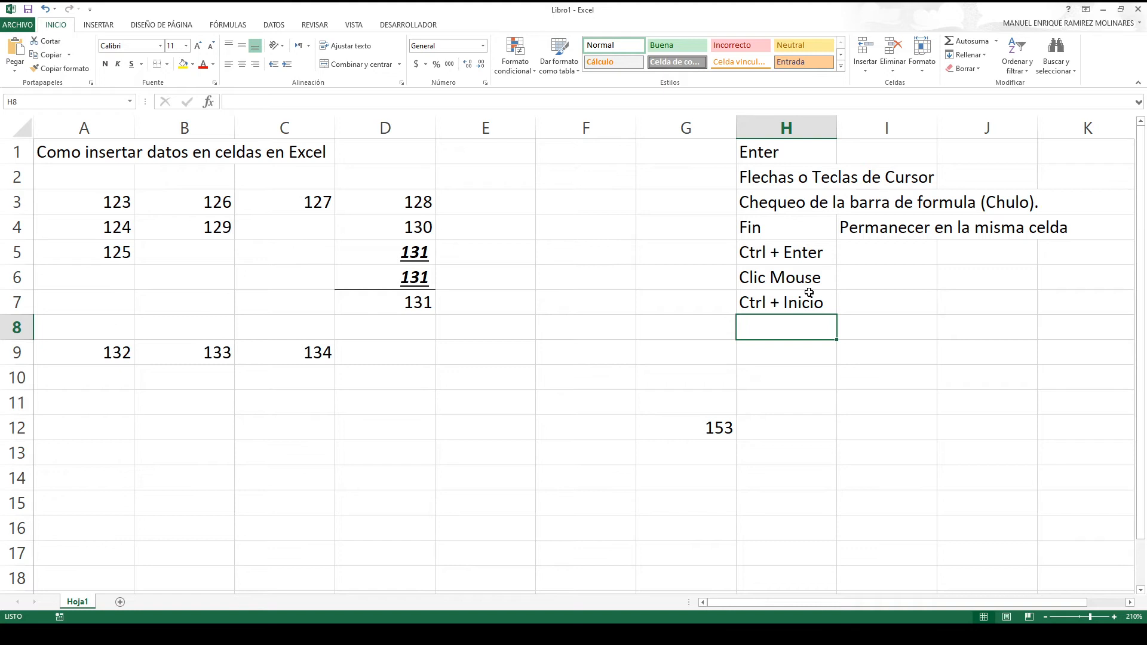
- Enter 154 in cell F1, jump one screen down the sheet and return to F1
key("Left")
key("Left")
key("Left")
key("Right")
key("Up")
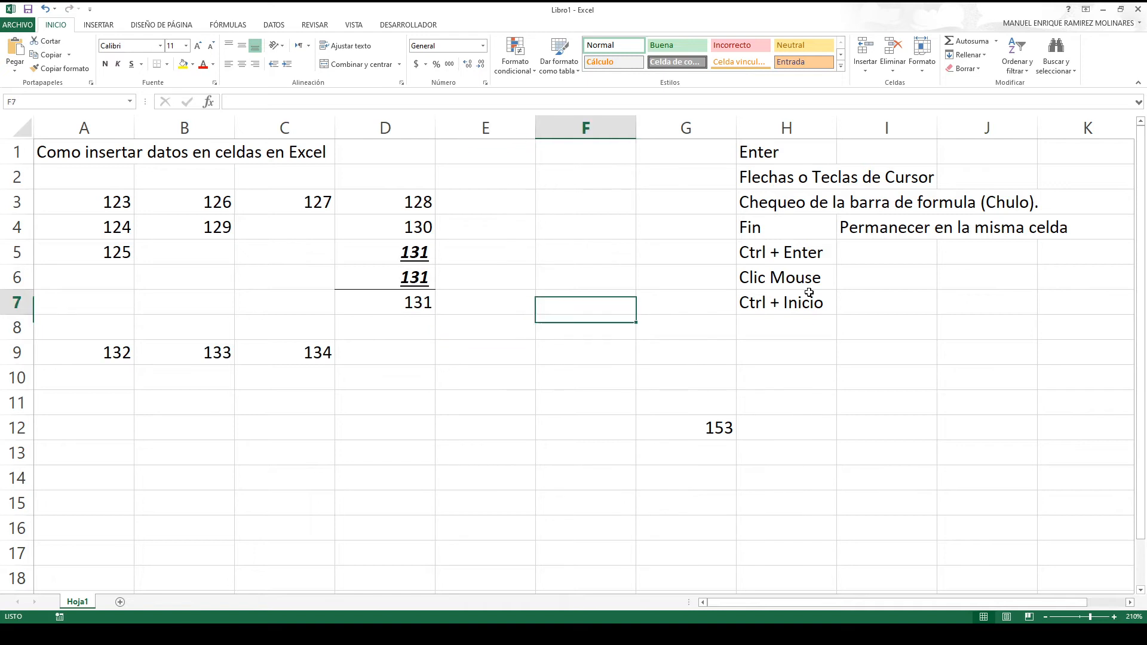
key("Up")
key("Up")
key("Up")
key("Up")
key("Up")
key("Up")
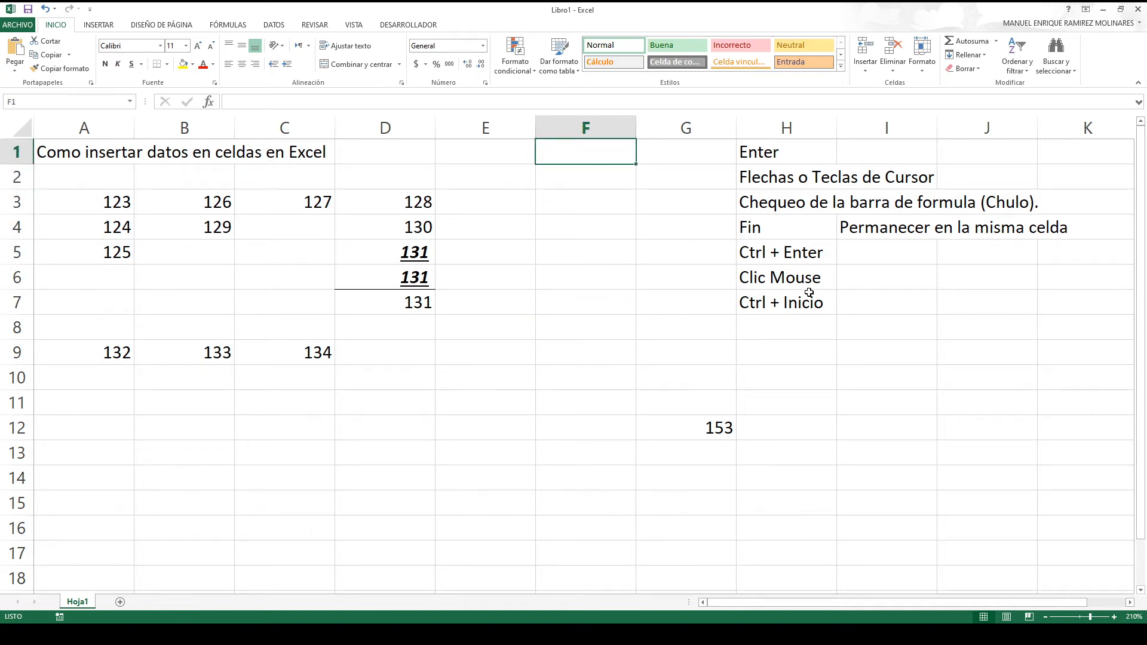
type("154")
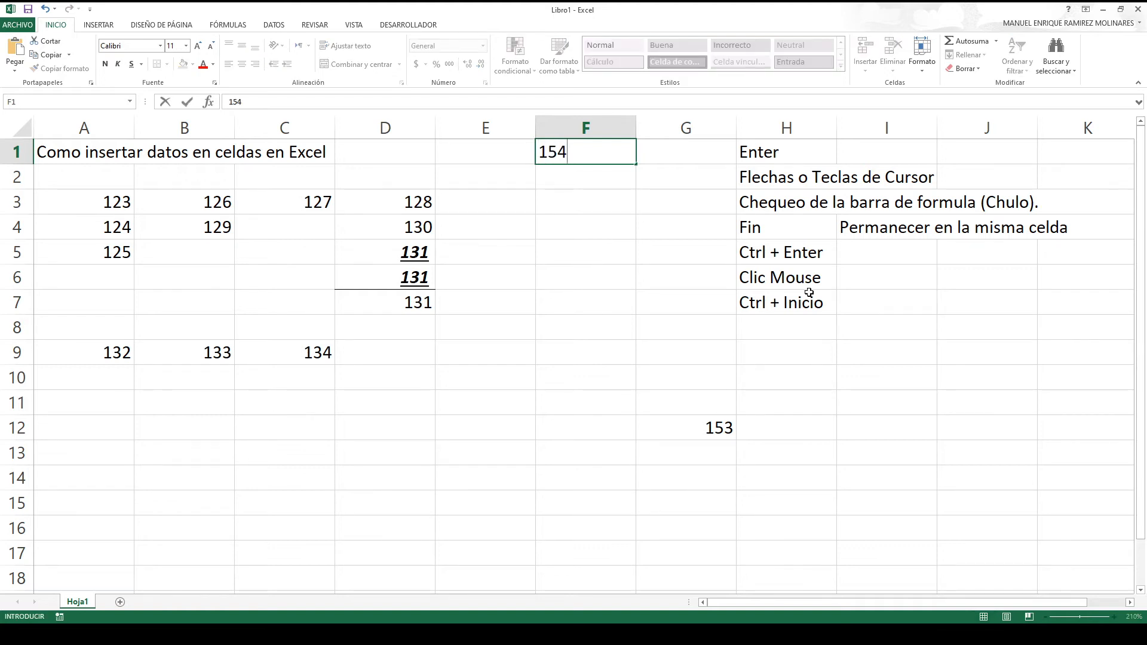
key("ctrl+Return")
key("Page_Down")
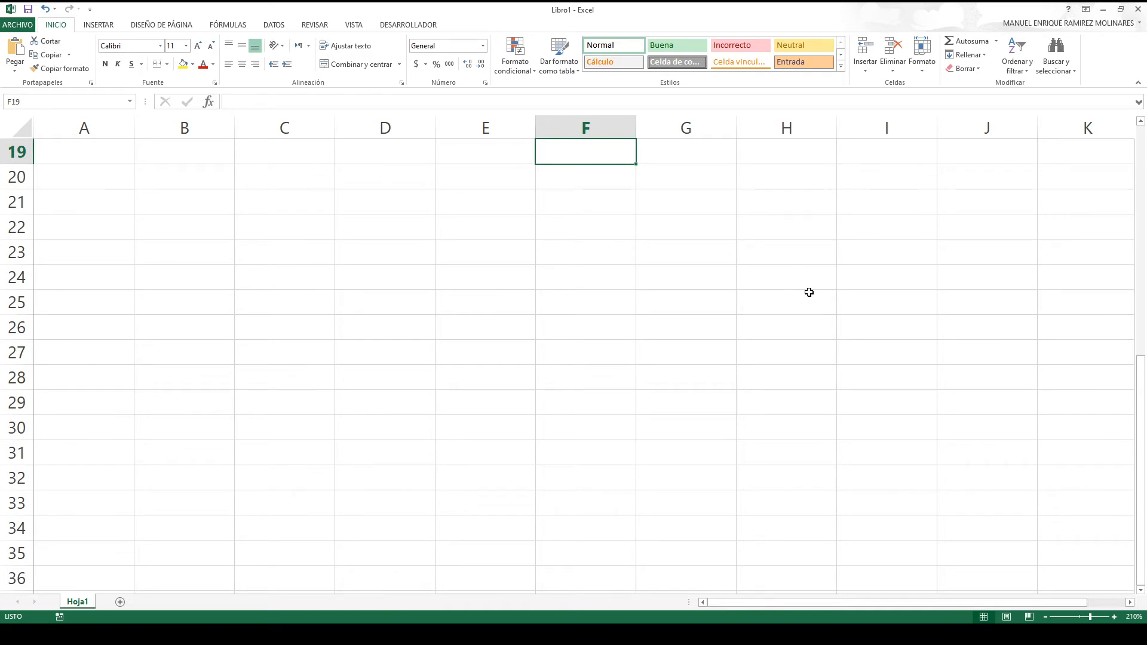
key("Page_Up")
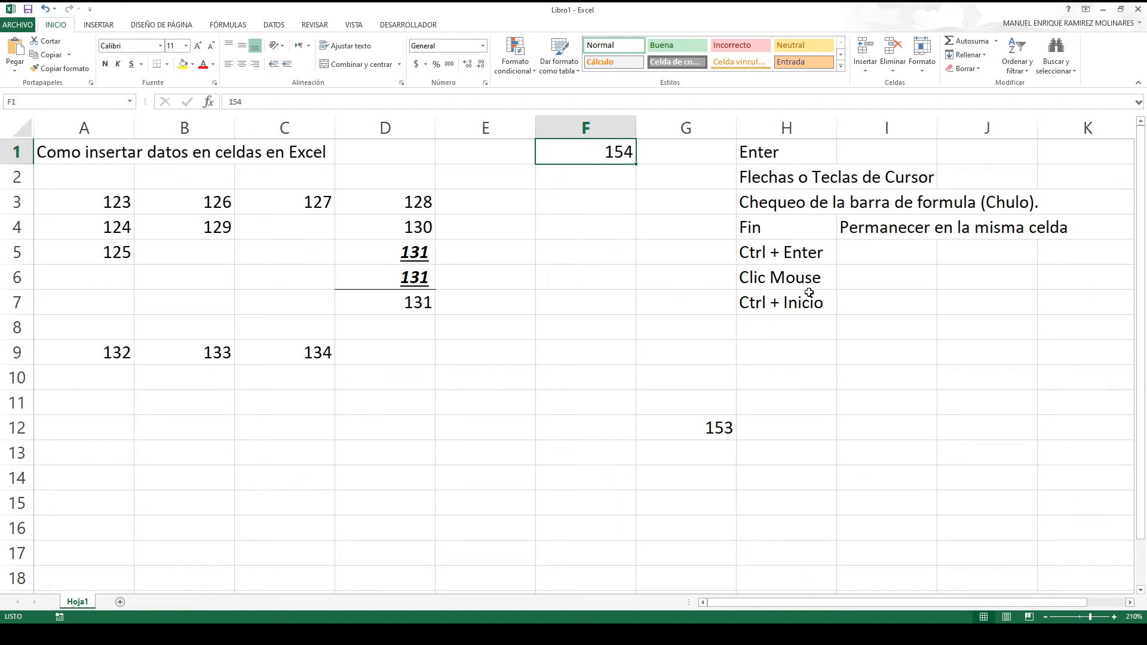
- Enter "Teclas de Movimientos (Atajos)" in cell I7, beside the "Ctrl + Inicio" note
key("Down")
key("Down")
key("Down")
key("Down")
key("Down")
key("Down")
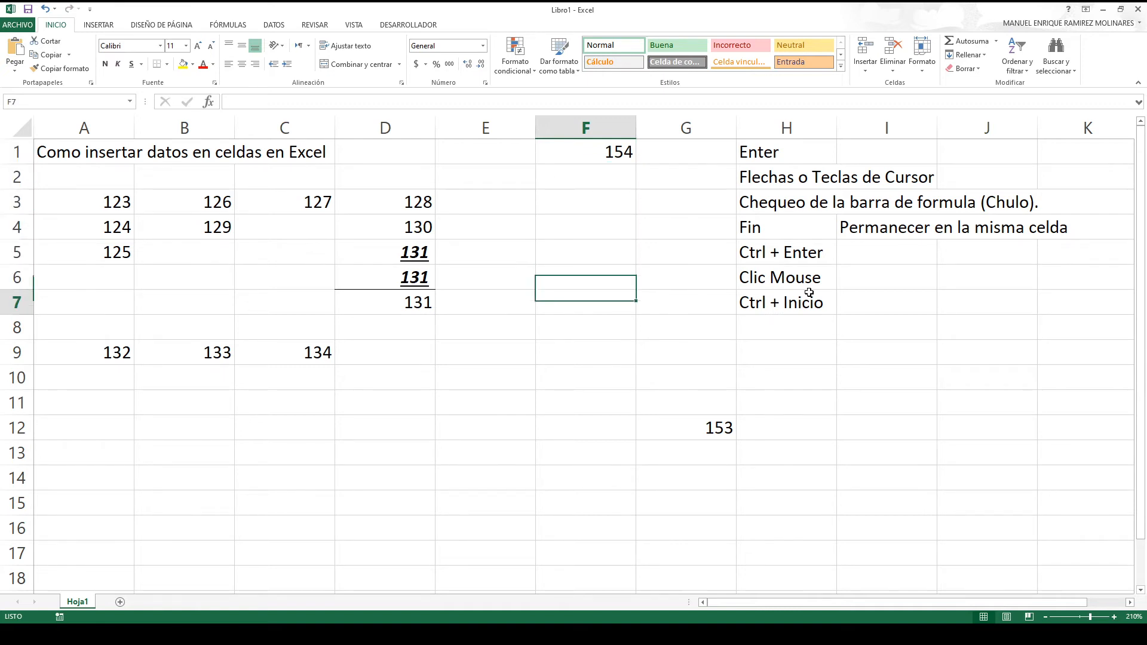
key("Right")
key("Right")
key("Right")
type("Terc")
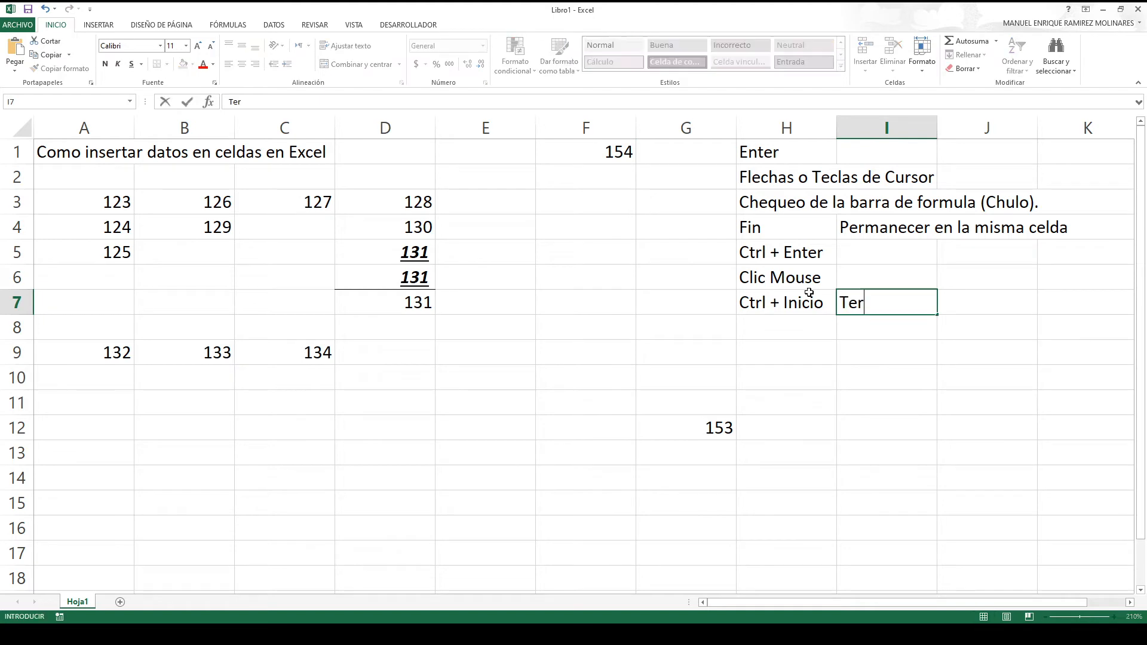
key("BackSpace")
key("BackSpace")
key("BackSpace")
type("eclas de Movimien")
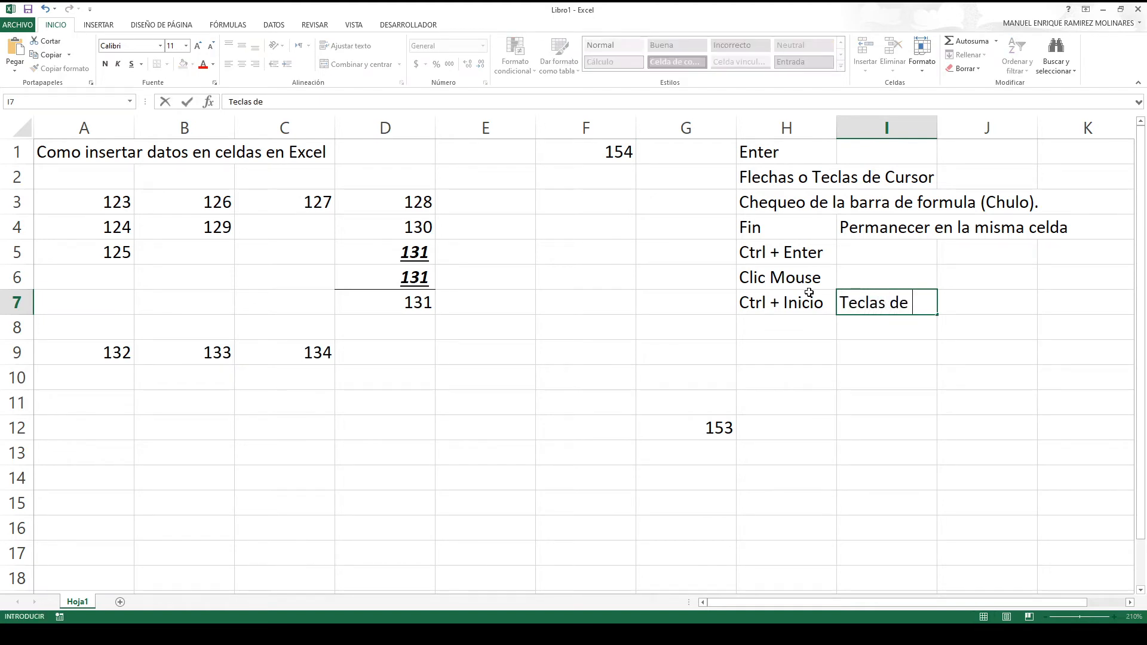
type("tos")
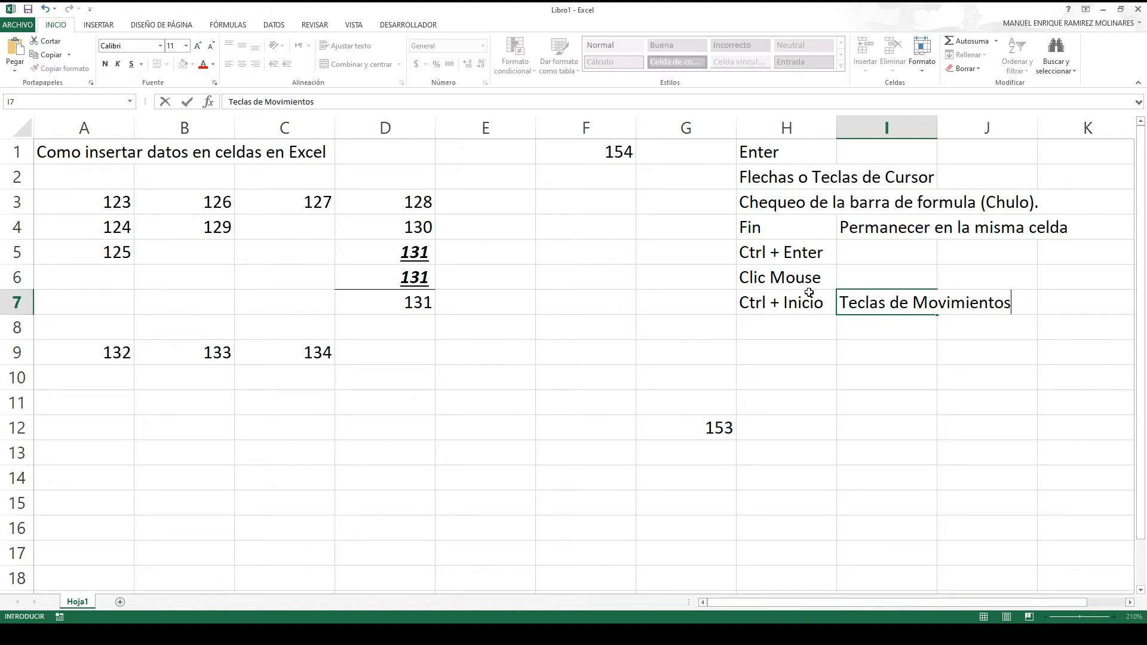
type(" (Atajos)")
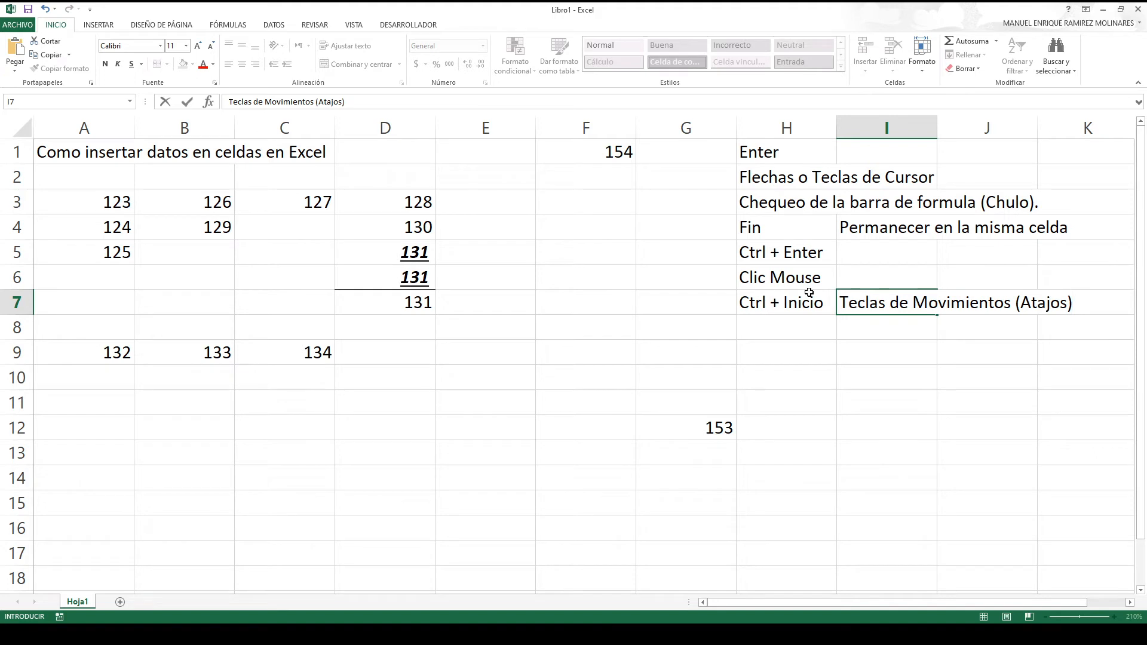
key("Return")
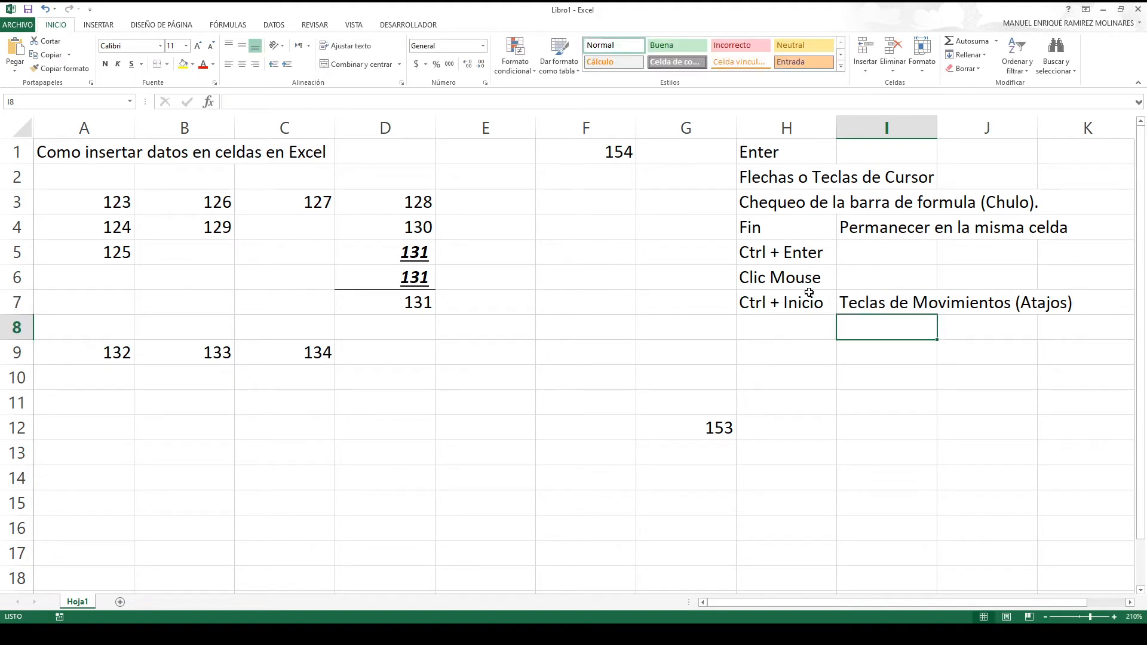
- Review the shortcuts note in cell I7 and the sample number in cell F1
key("Up")
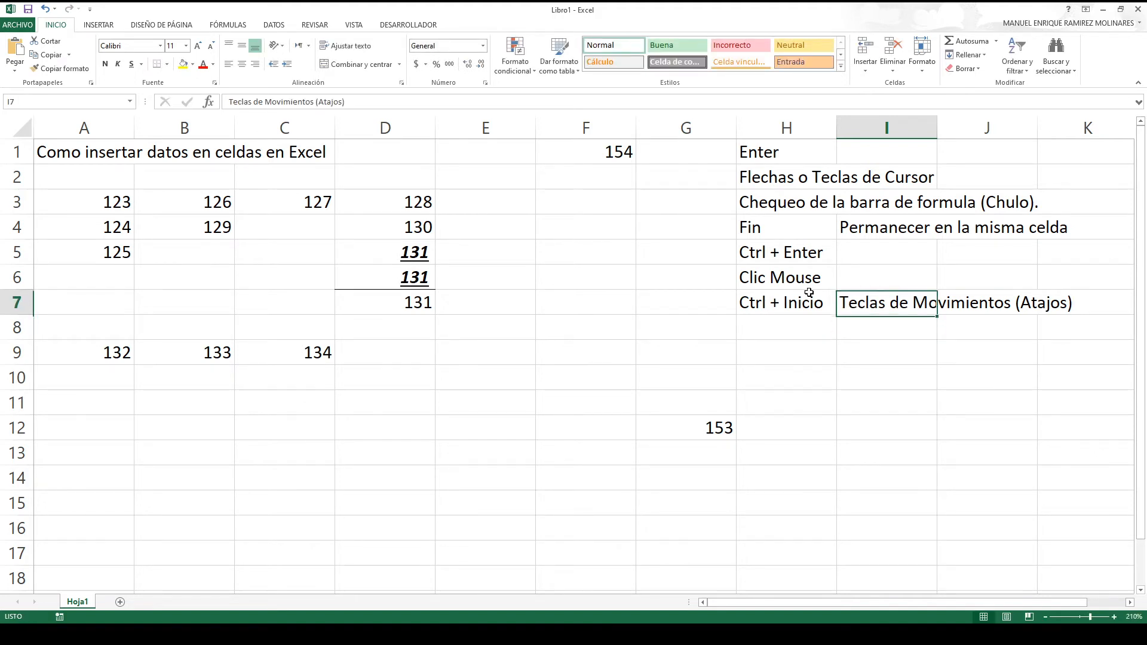
key("Left")
key("Left")
key("Left")
key("Up")
key("Up")
key("Up")
key("Up")
key("Up")
key("Up")
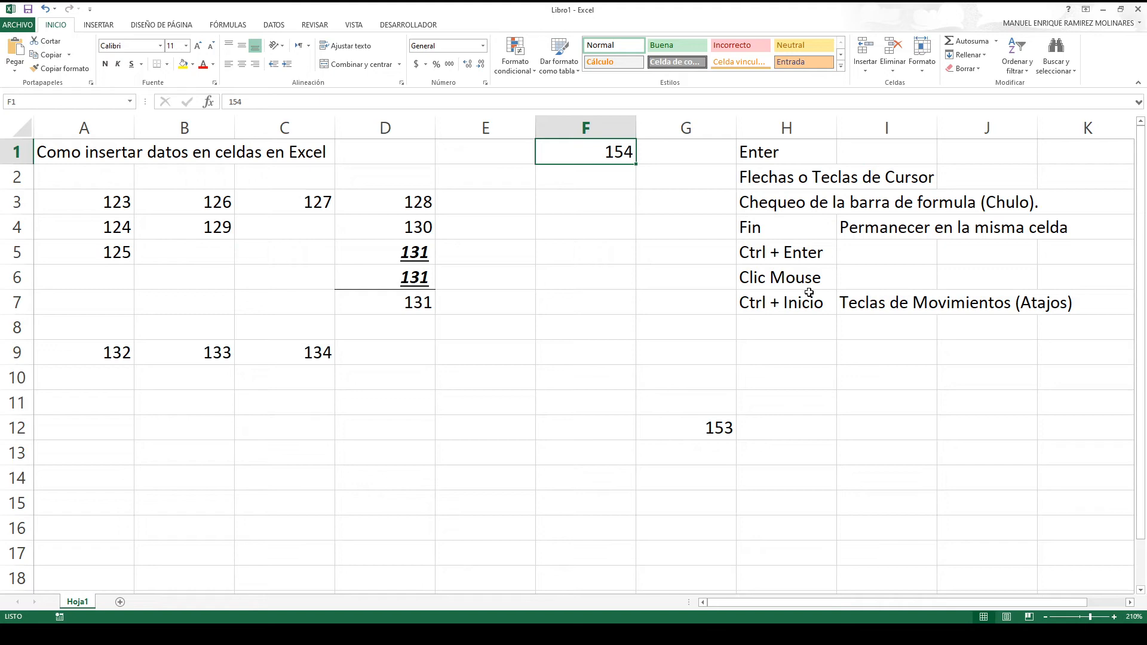
- Review the entry-method notes in cells H1 to H5 one by one
key("Right")
key("Right")
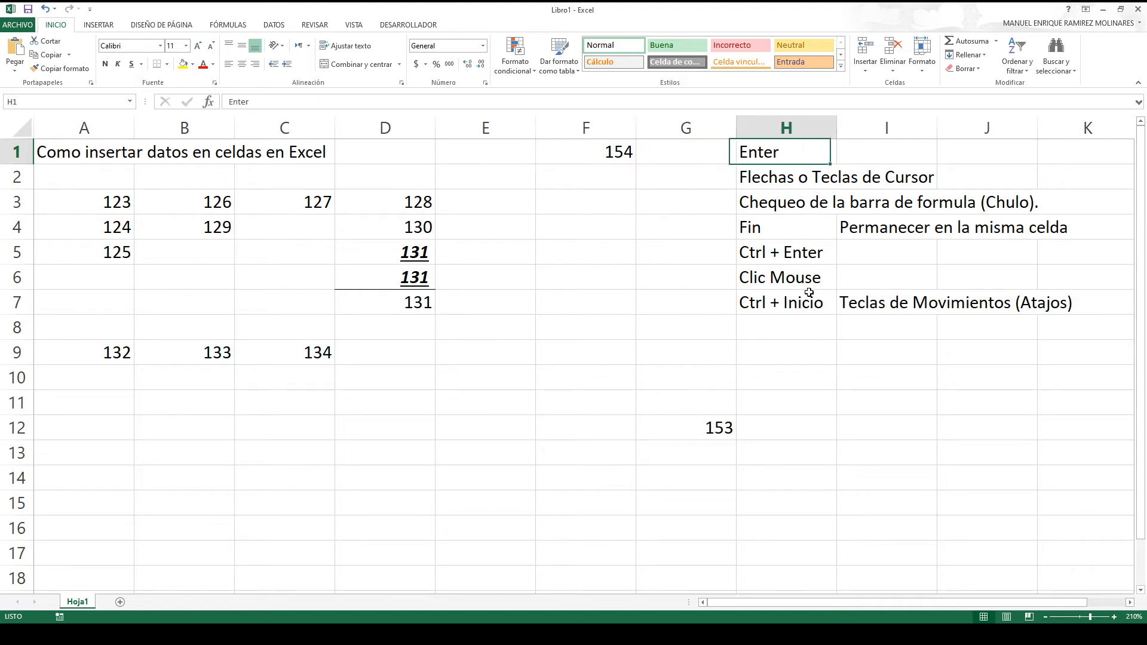
key("Down")
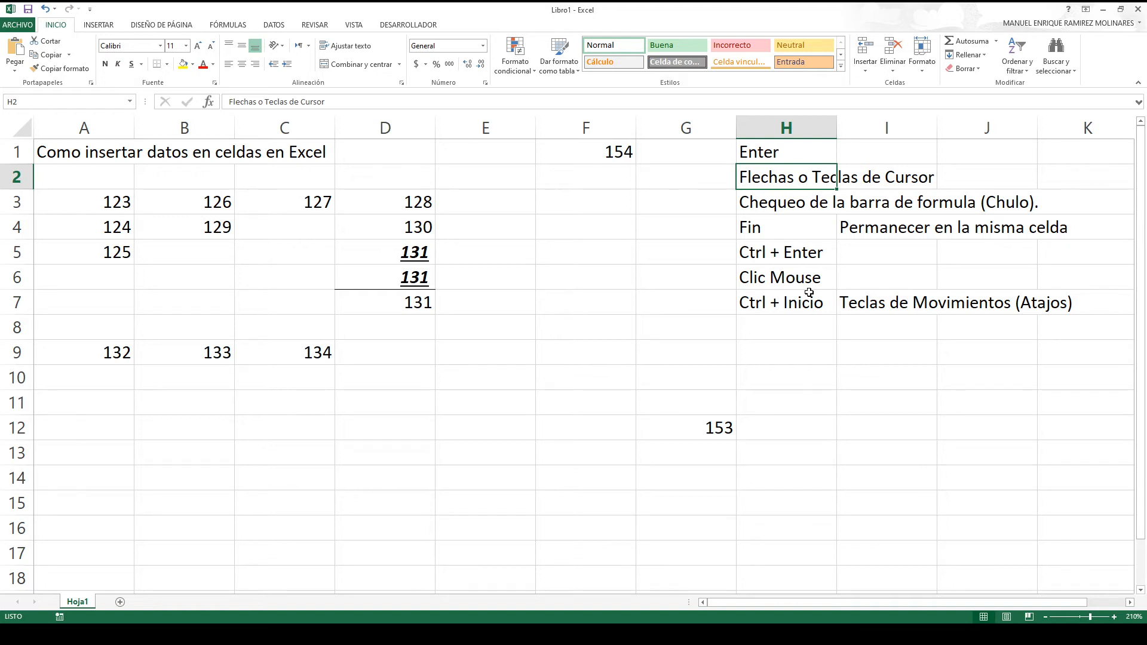
key("Down")
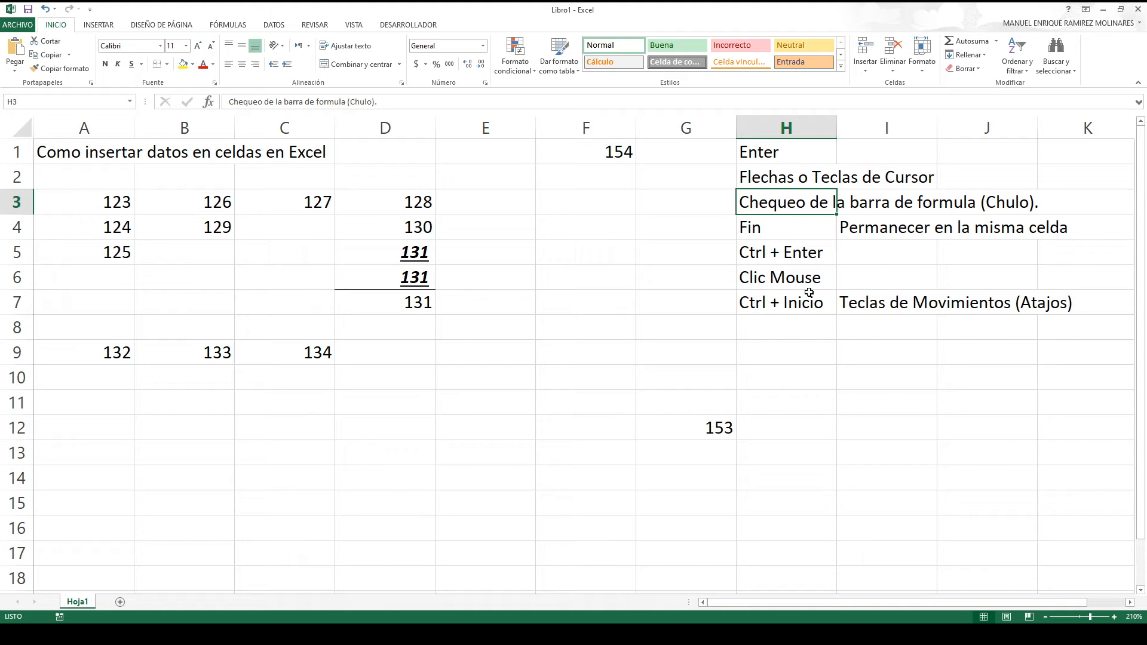
key("Down")
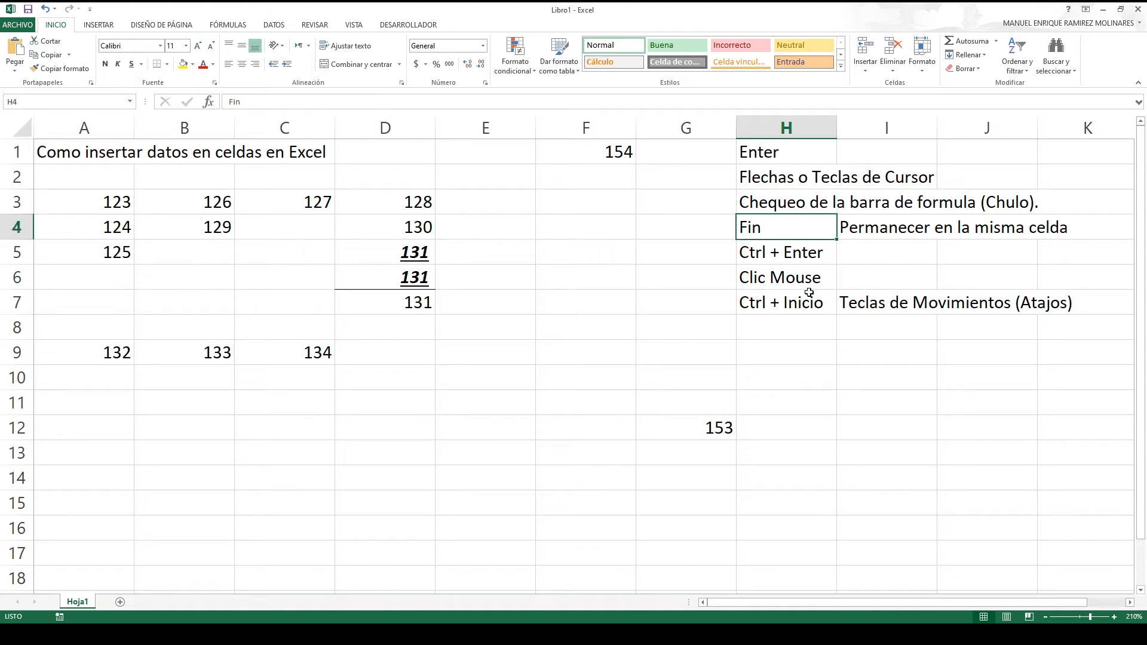
key("Down")
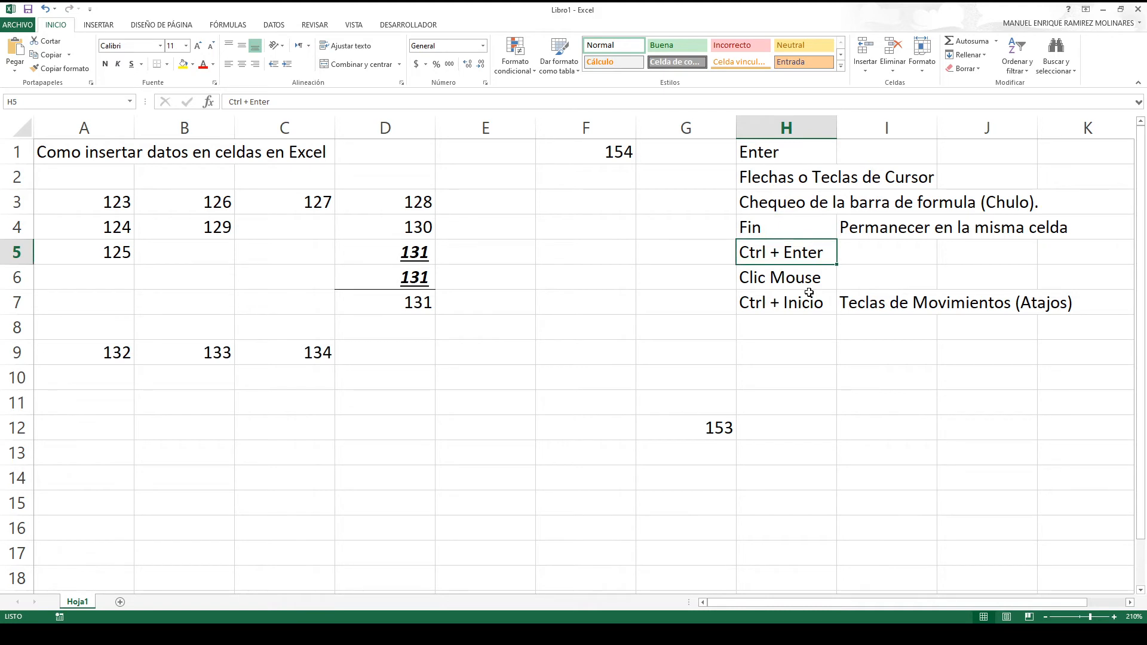
- Go over the notes in cells H3 to H5 again and select them as a group
key("Up")
key("Up")
key("Down")
key("Down")
key("Up")
key("Up")
key("shift+Down")
key("shift+Down")
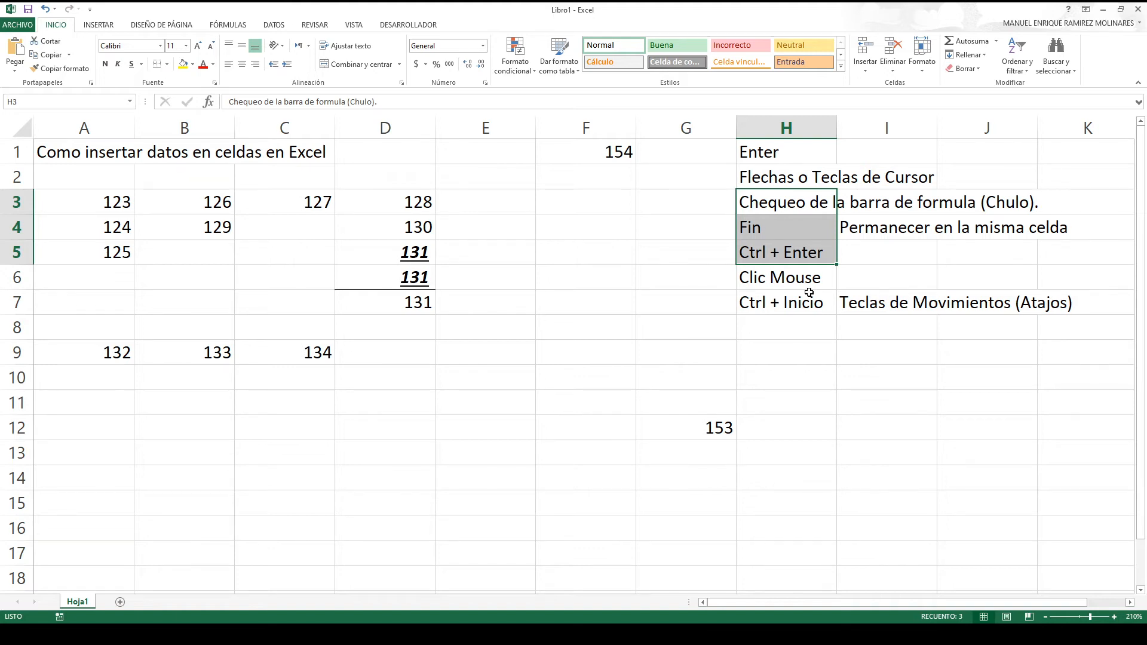
- Review the remaining notes in cells H6, H7 and I7
key("Down")
key("Down")
key("Down")
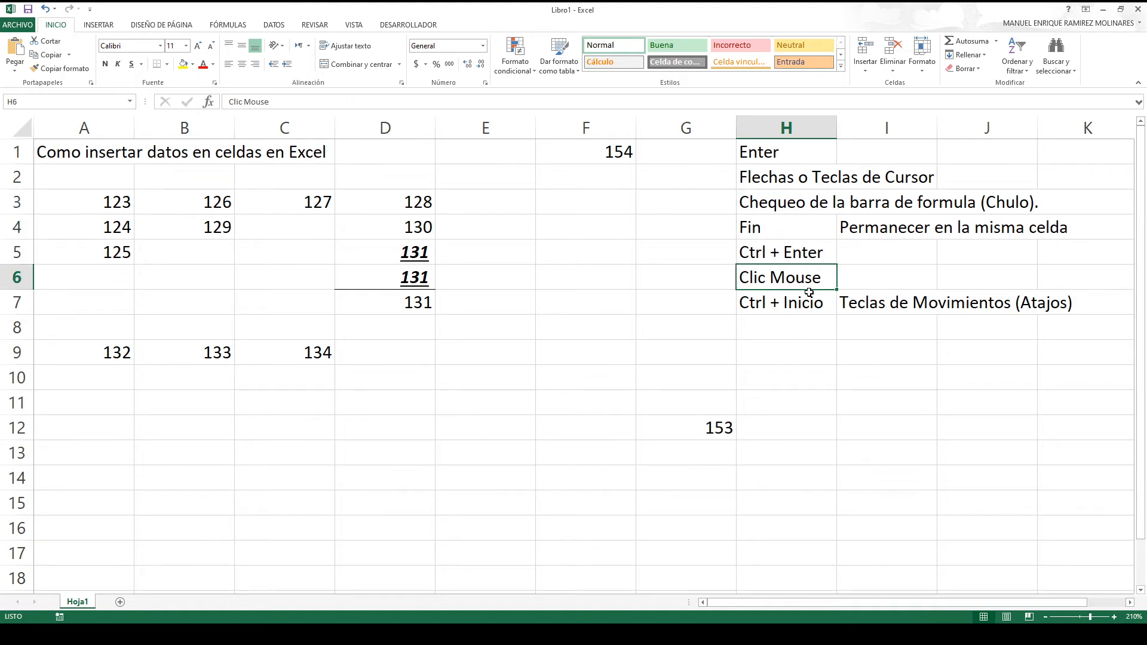
key("Down")
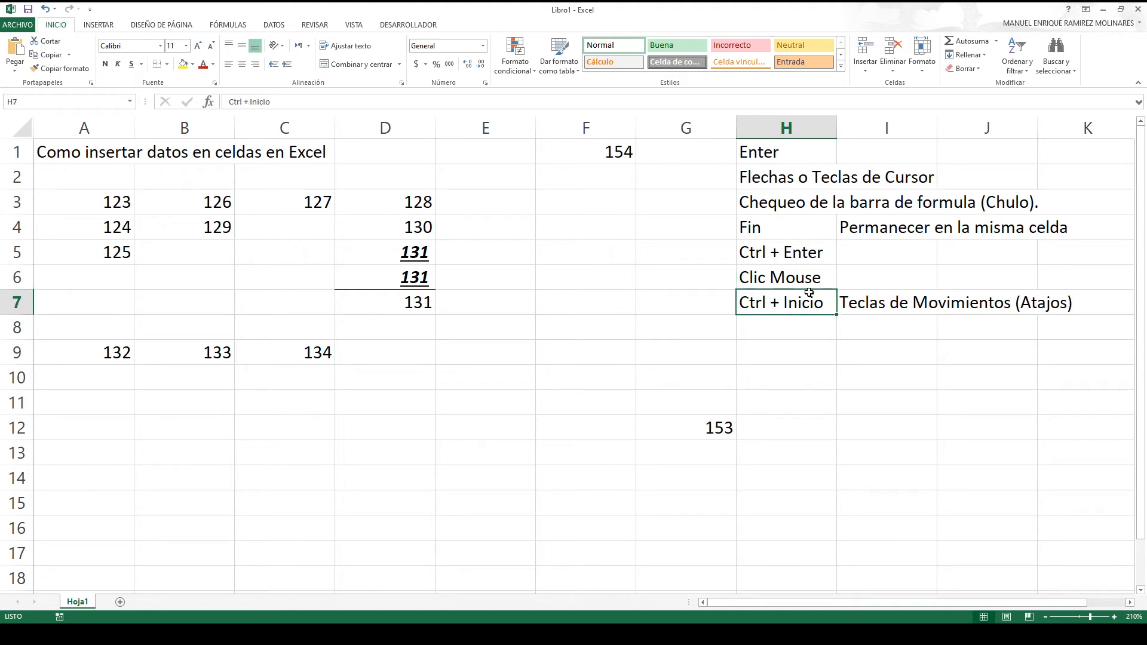
key("Right")
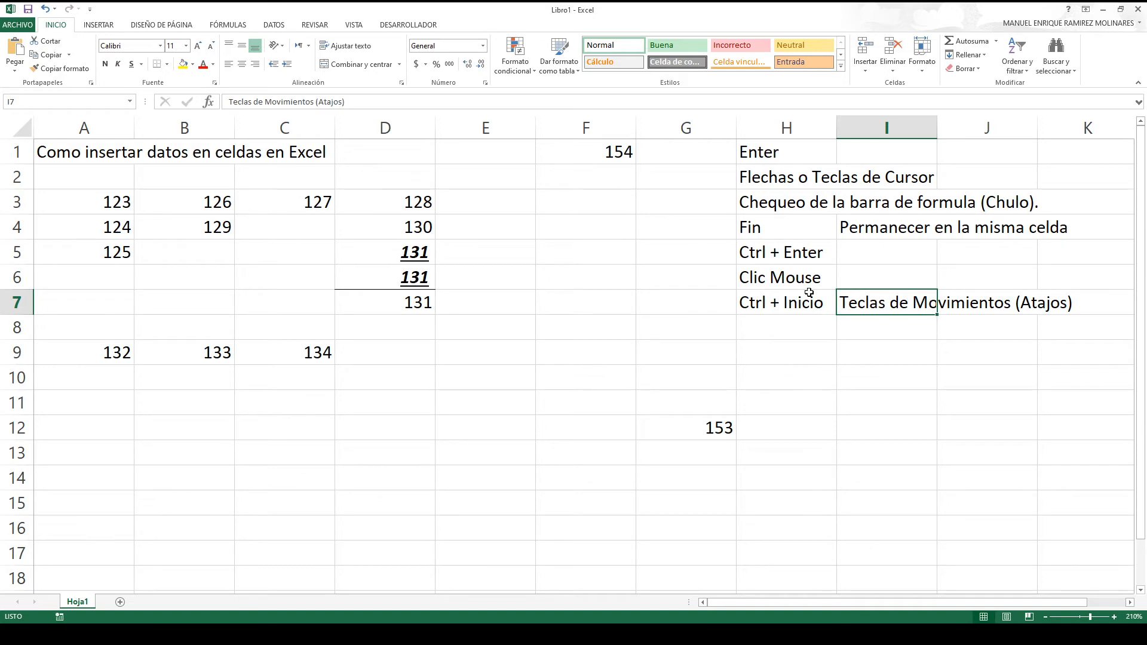
key("Left")
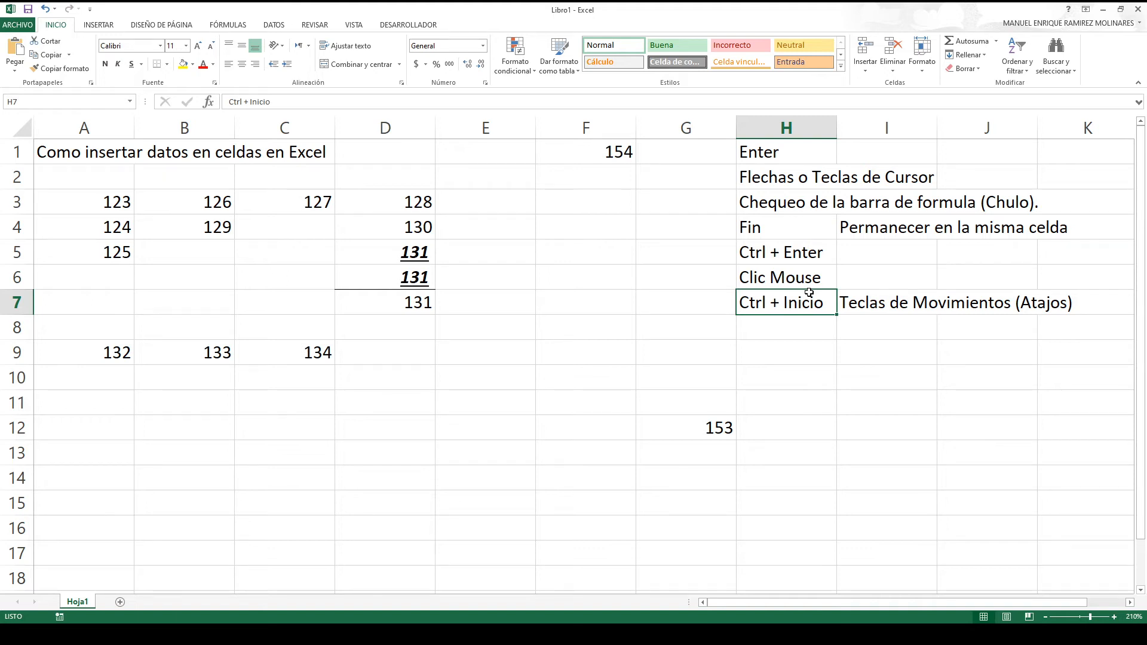
- Go back over the notes in column H, return to cell A1 and go through the entries down to A5
key("Up")
key("Up")
key("Up")
key("Up")
key("Up")
key("Up")
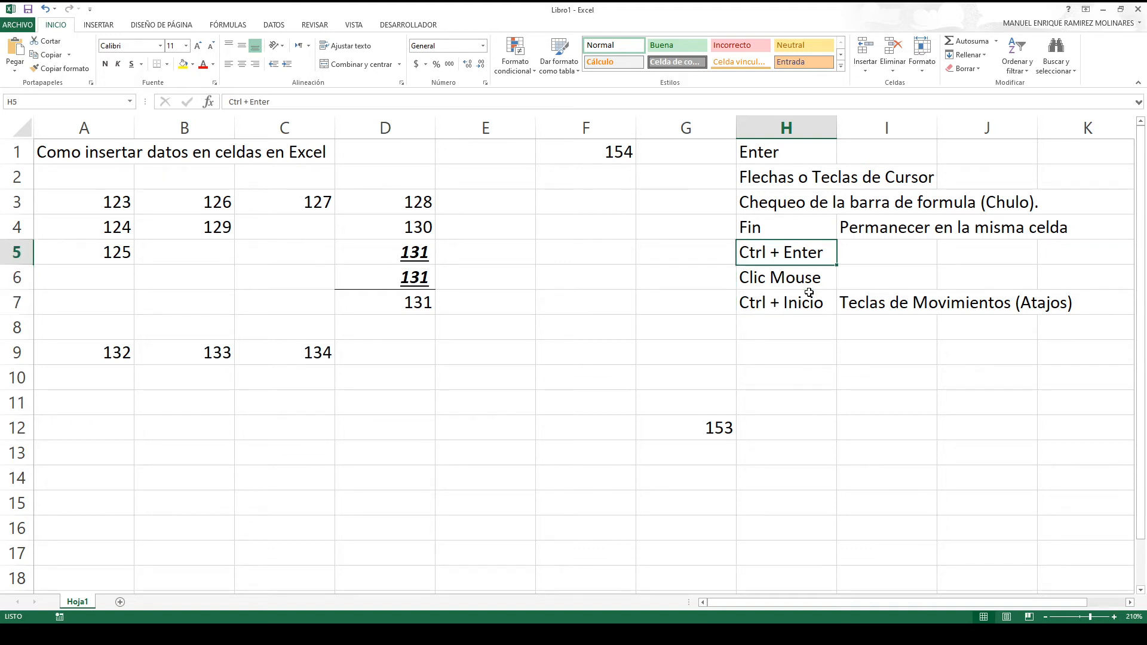
key("Left")
key("Left")
key("Left")
key("Left")
key("ctrl+Home")
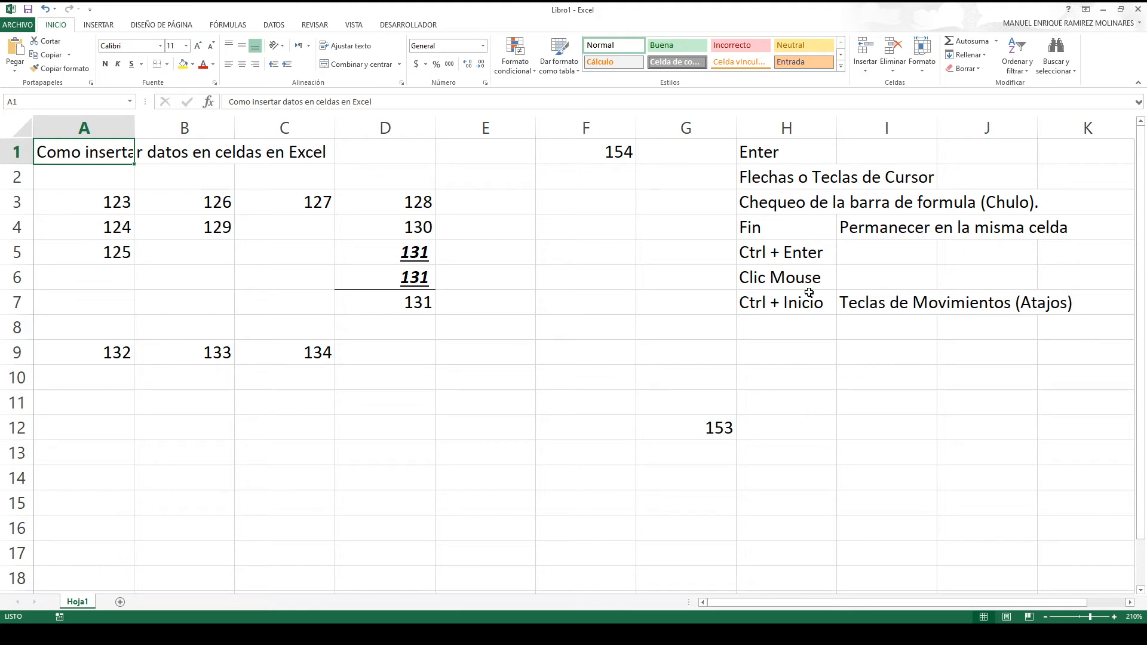
key("Down")
key("Down")
key("Down")
key("Down")
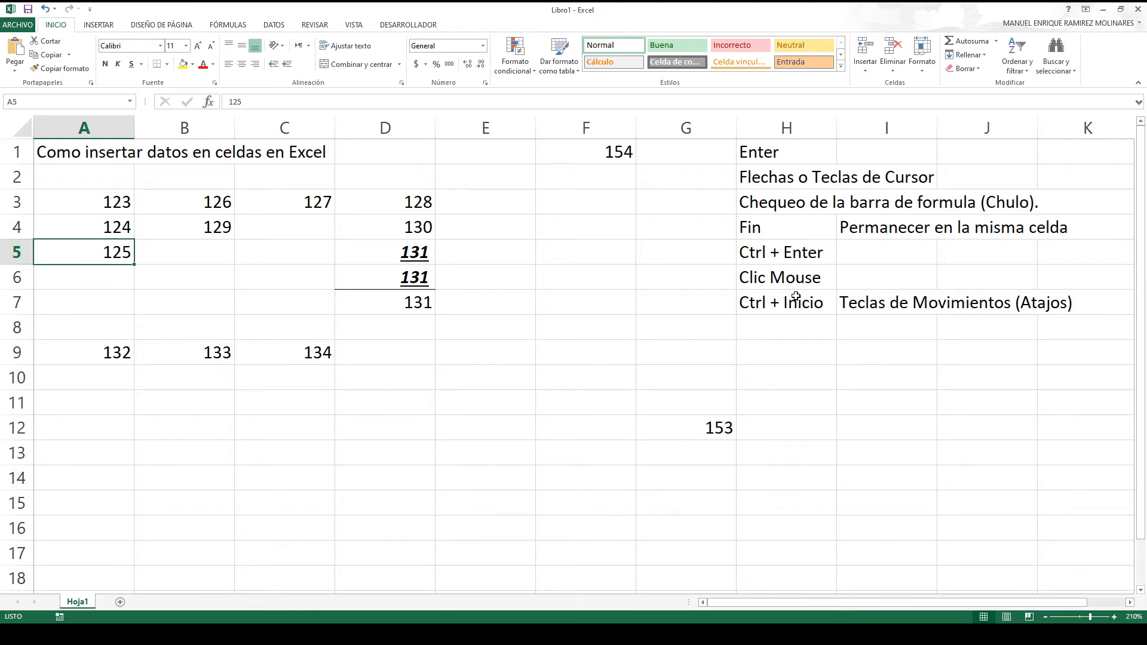
- Add a new worksheet after Hoja1 and set its zoom to 220%
left_click(120, 601)
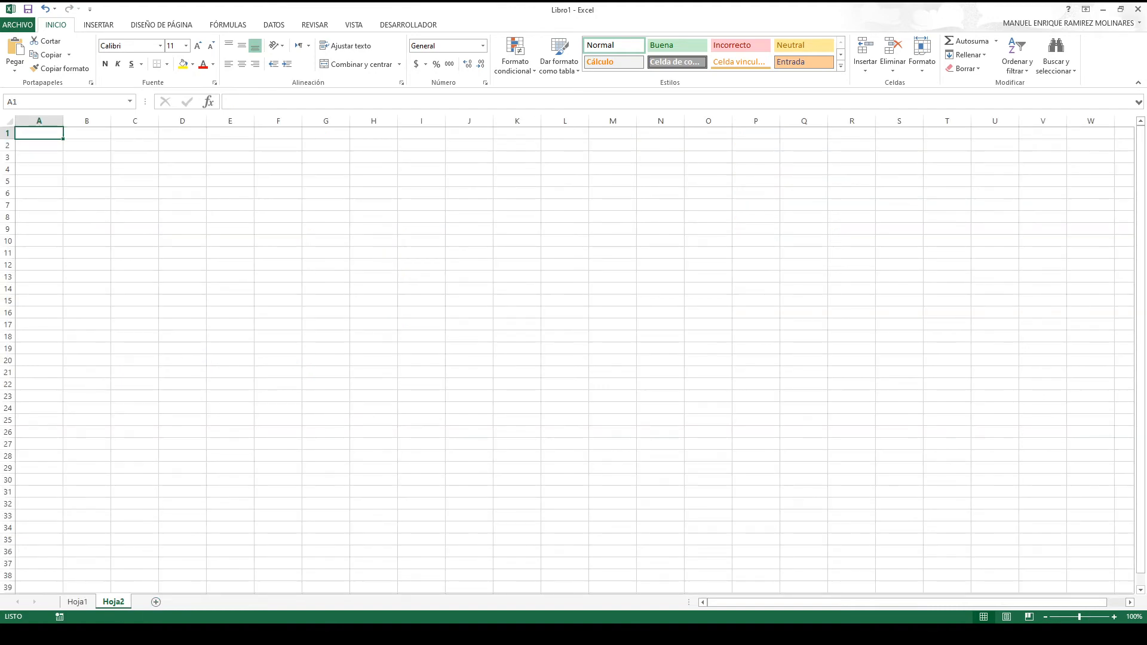
left_click(1114, 616)
left_click(1114, 616)
left_click(1114, 617)
left_click(1114, 616)
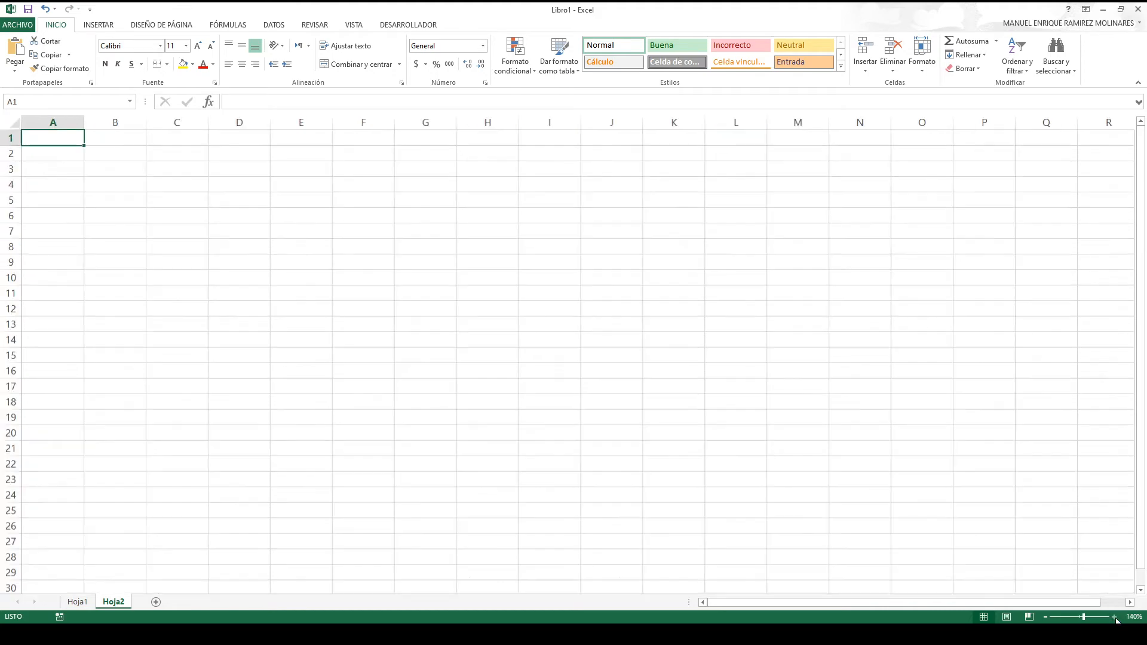
left_click(1114, 616)
left_click(1114, 617)
left_click(1114, 616)
left_click(1114, 617)
left_click(1114, 617)
left_click(1114, 616)
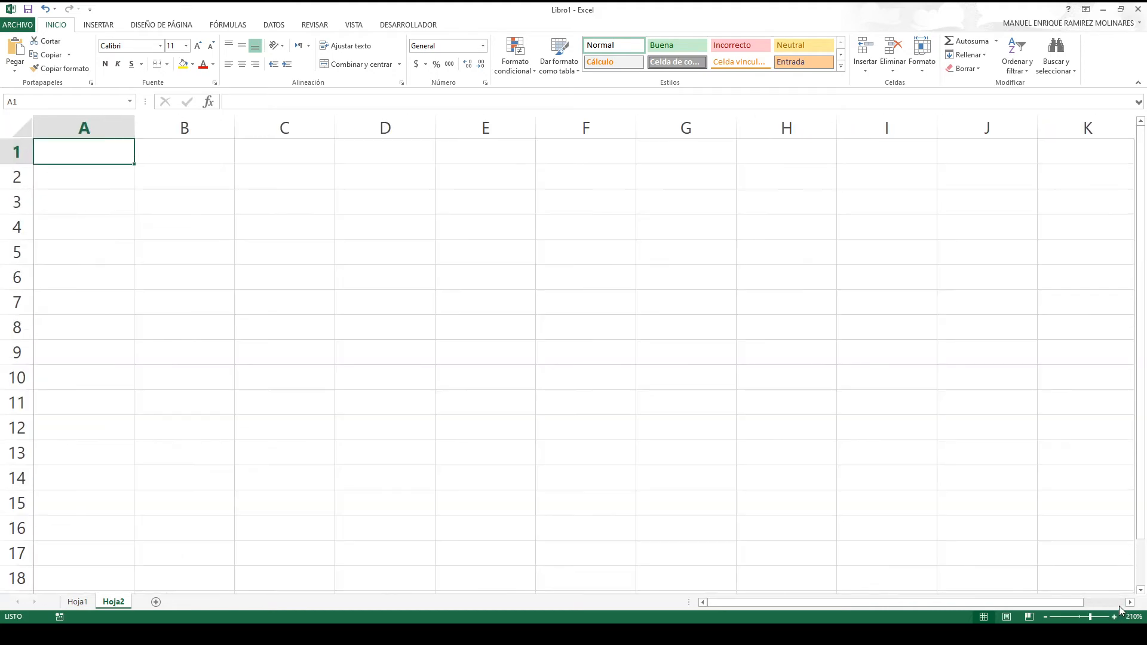
left_click(1115, 617)
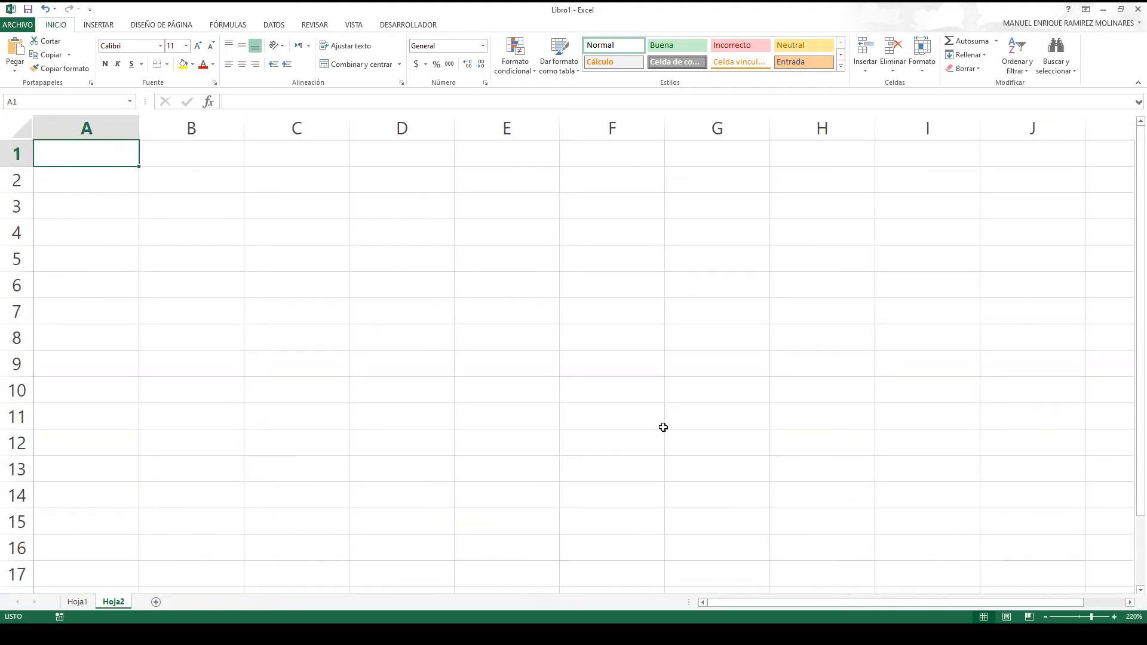
- Enter the heading "Editar un dato de Una celda" in cell A1 of the new sheet
type("Edi")
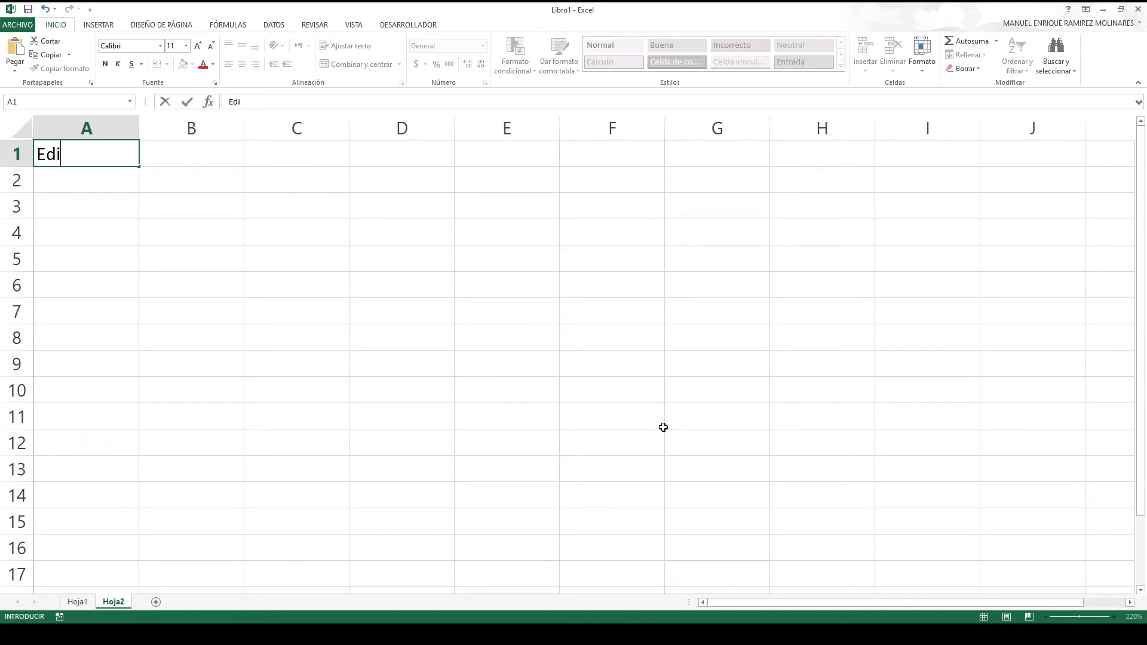
type("tar un dato")
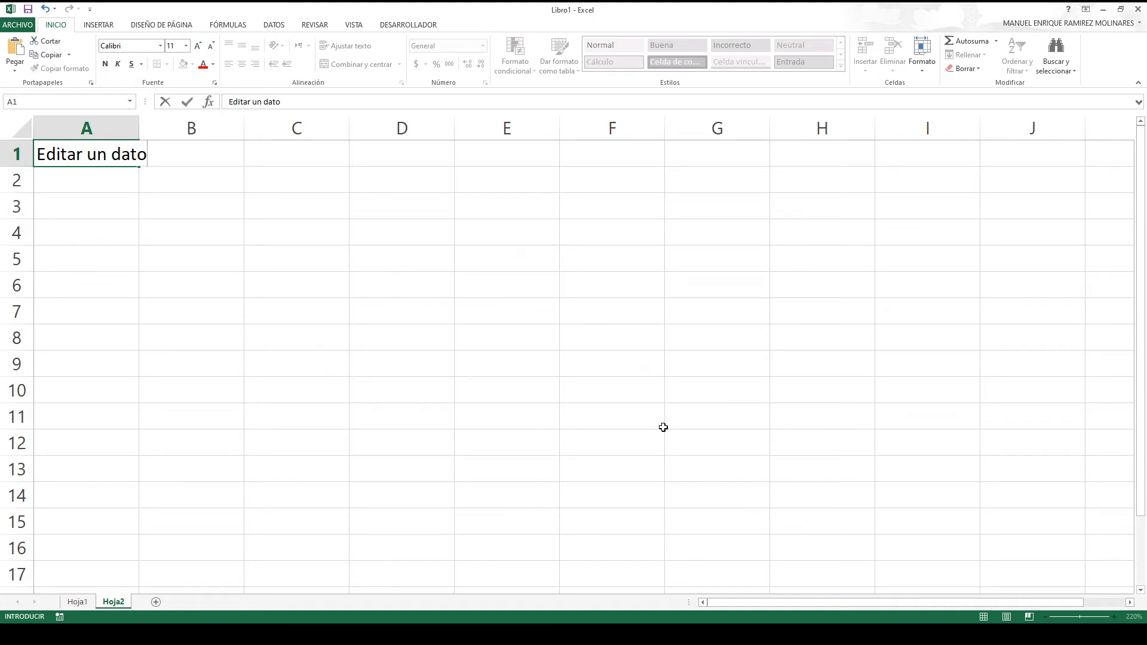
type(" de Una celda")
key("Return")
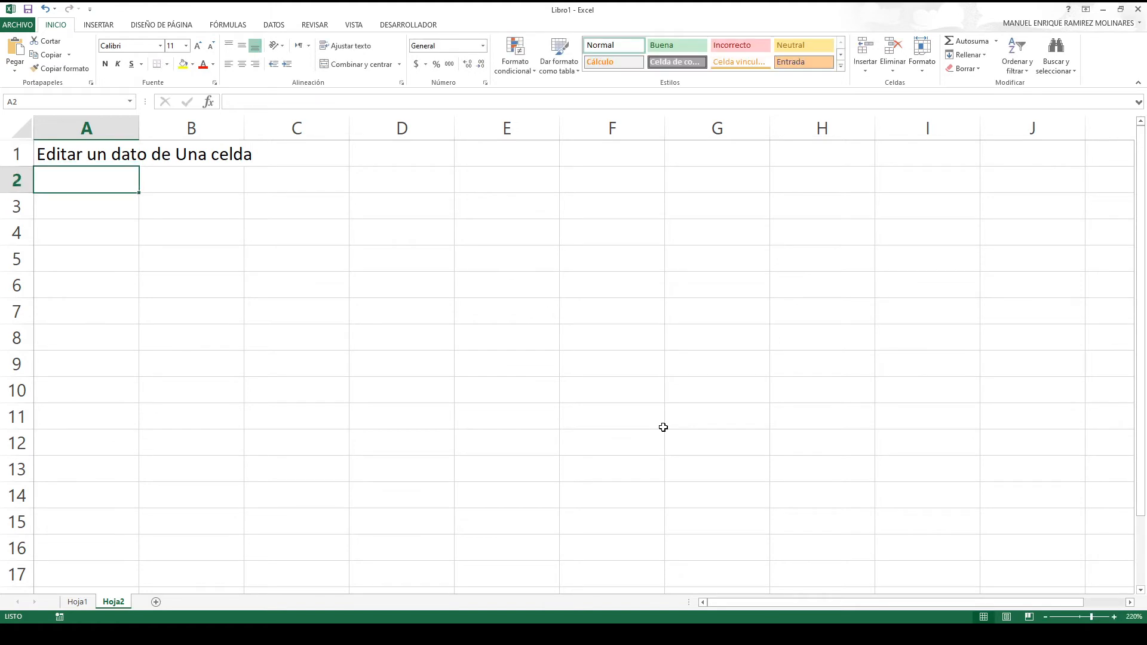
- Enter the second heading "Borrar datos de una o más celdas" in cell A2
type("Borr")
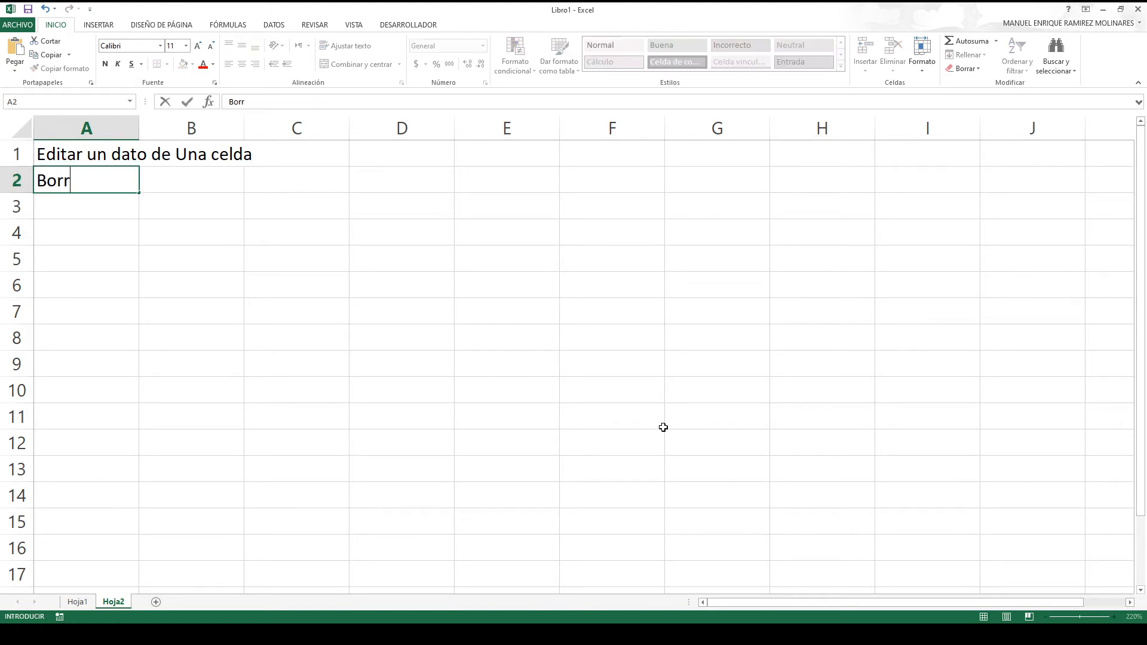
type("ar datos de una o")
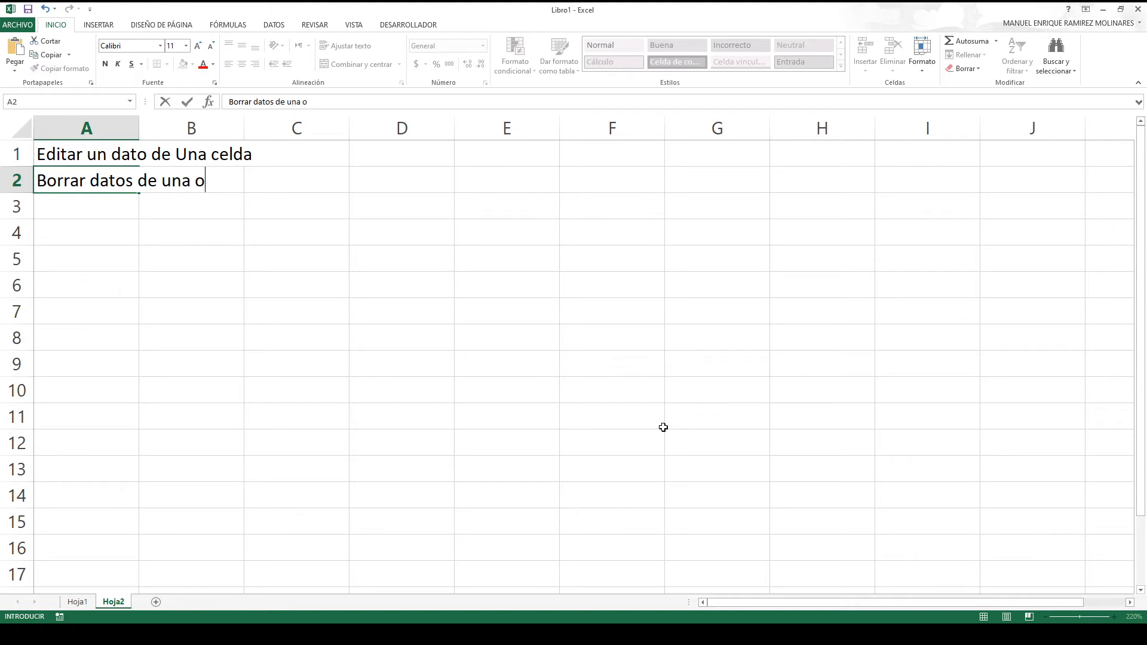
type(" más celdas")
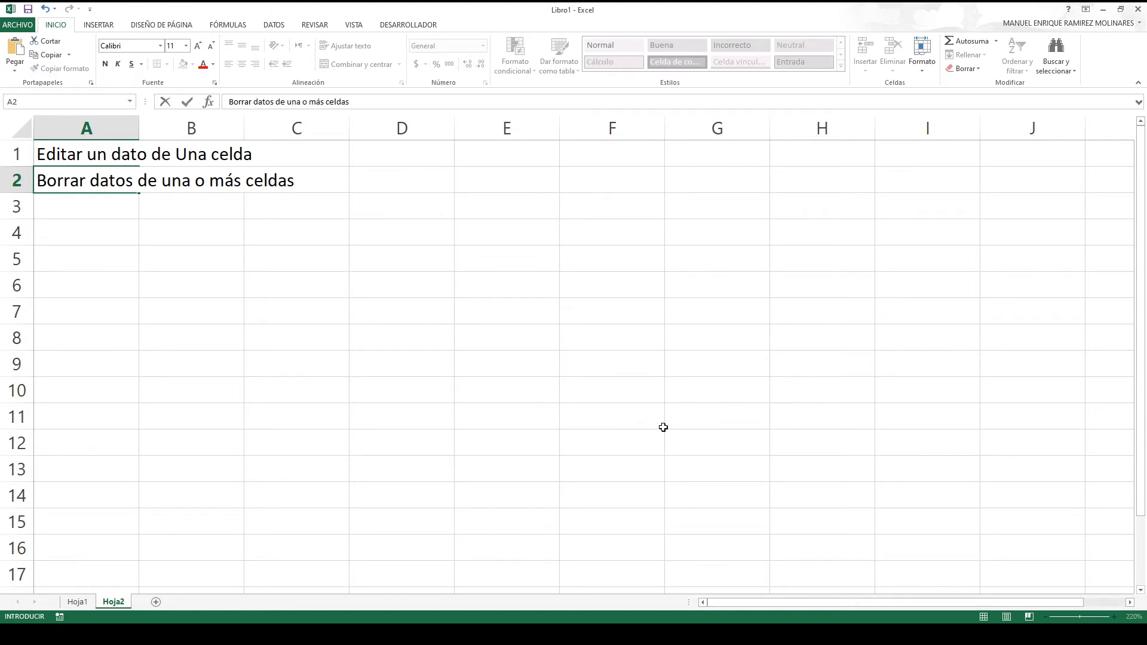
key("Return")
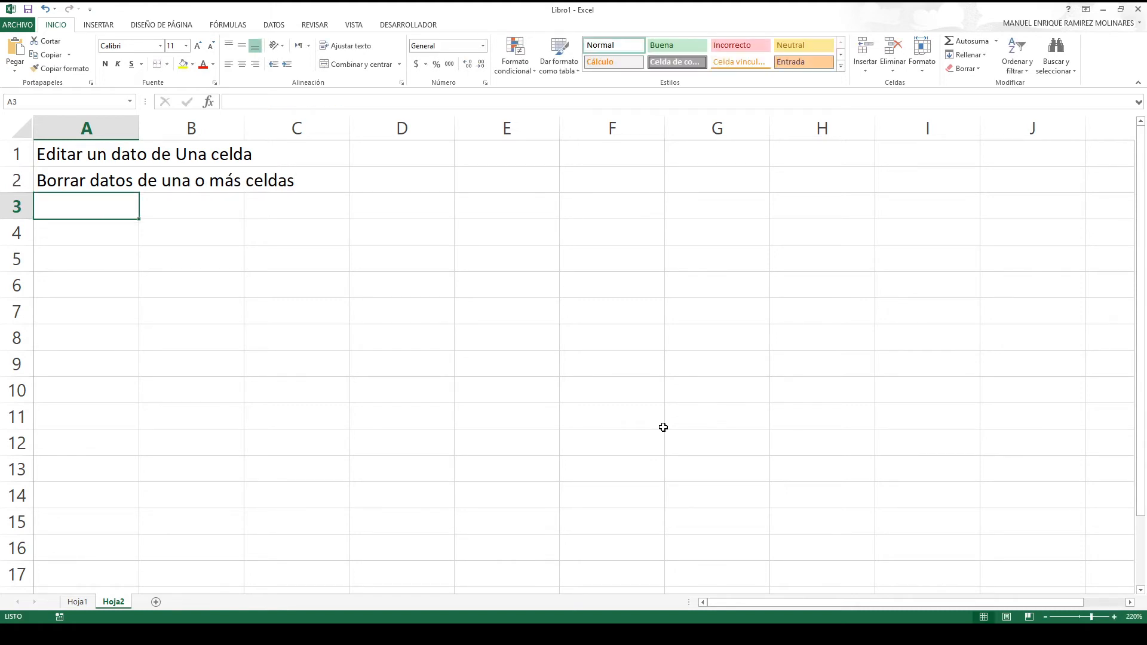
- Review the two headings and enter the misspelled sample word "Movimento" in cell A4
key("Up")
key("Up")
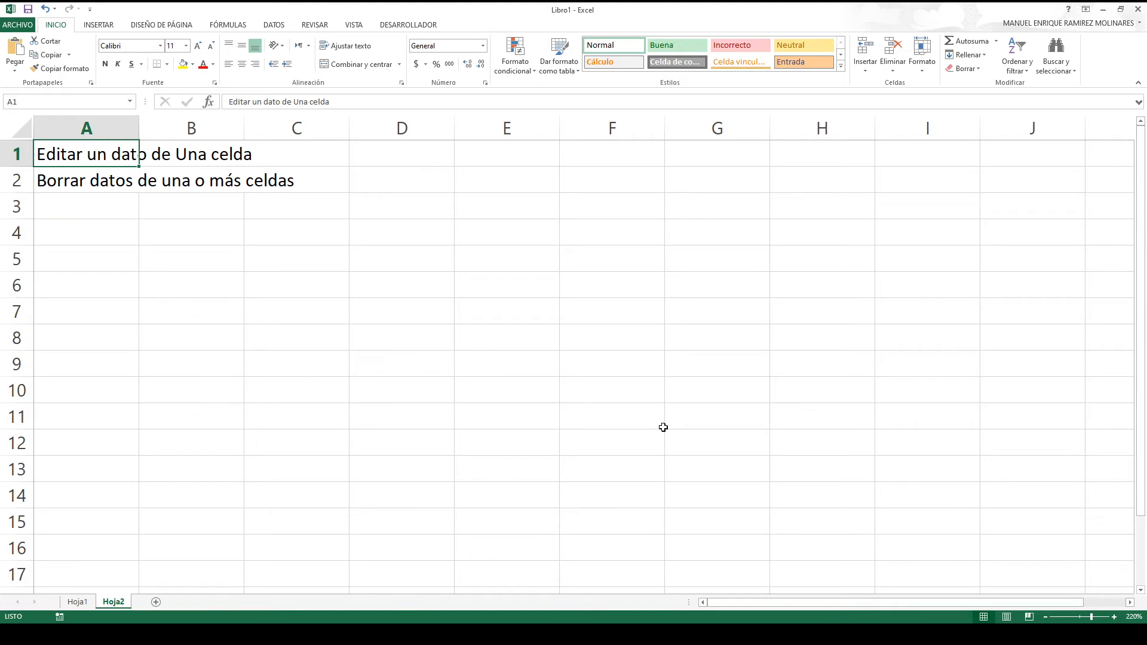
key("Down")
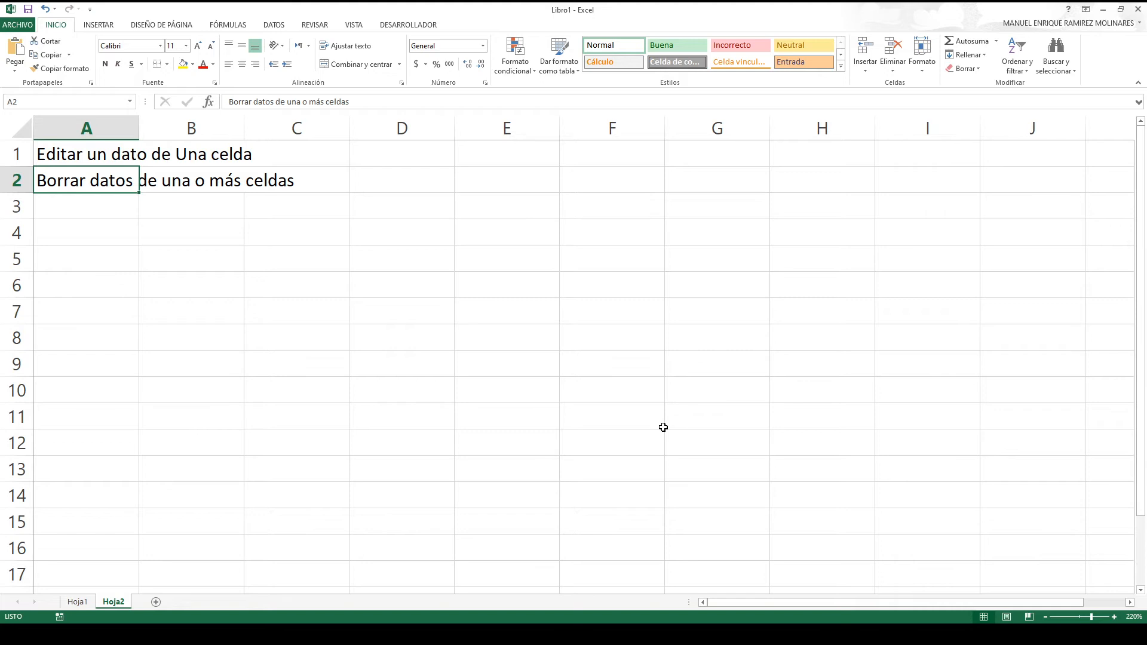
key("Down")
key("Down")
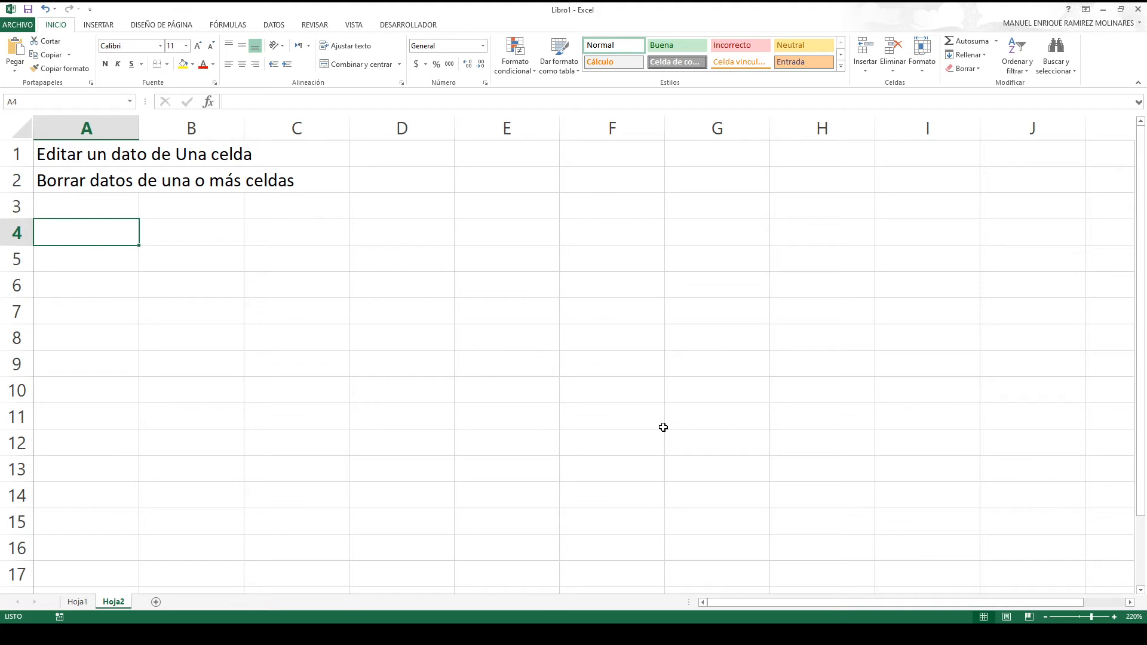
type("Mo")
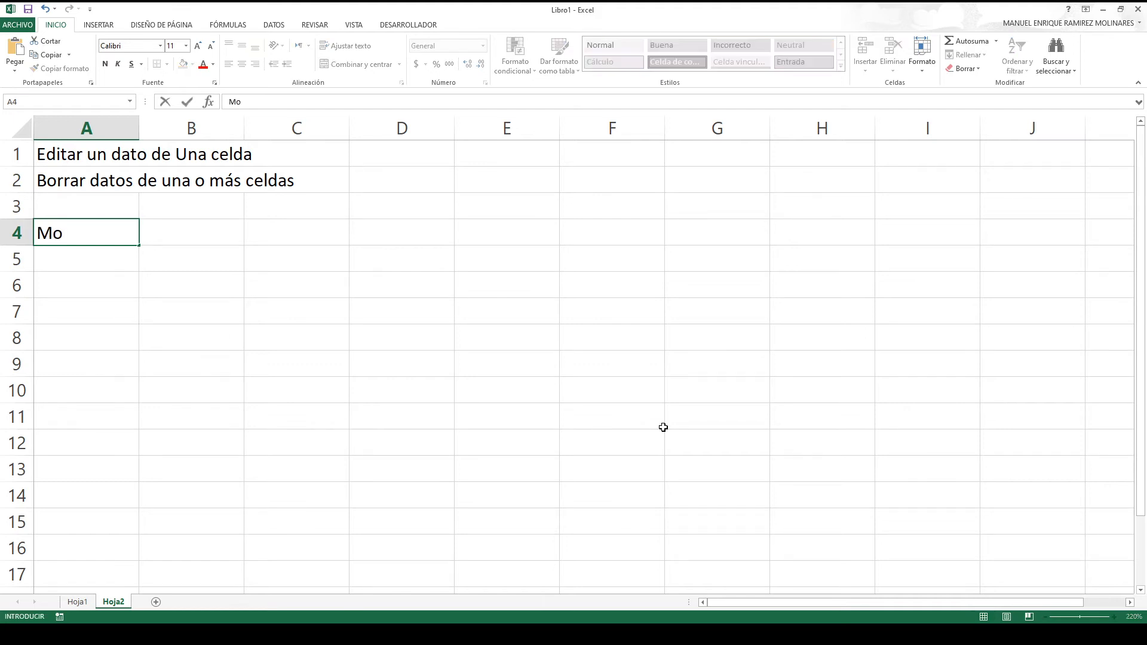
type("vimento")
key("Return")
key("Up")
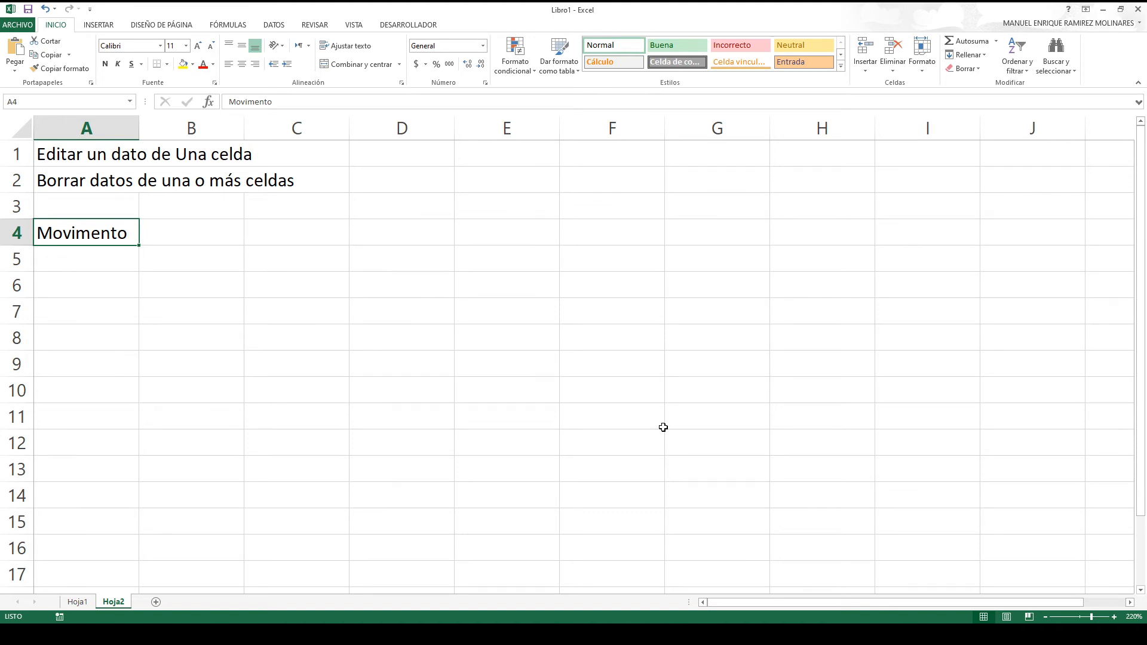
key("Down")
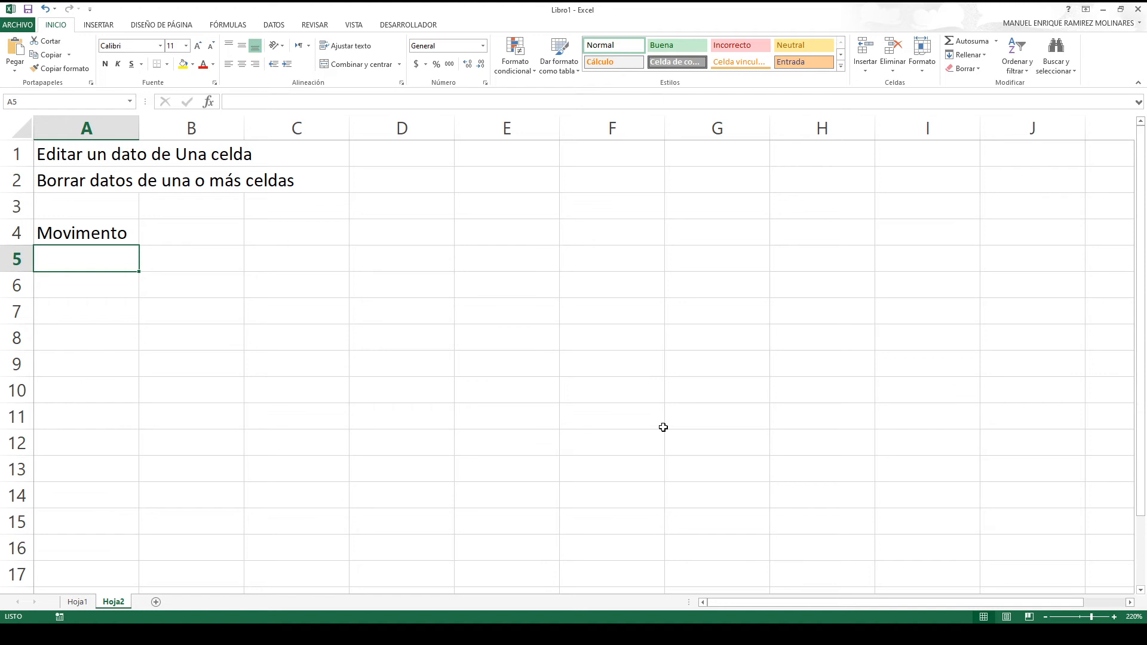
key("Up")
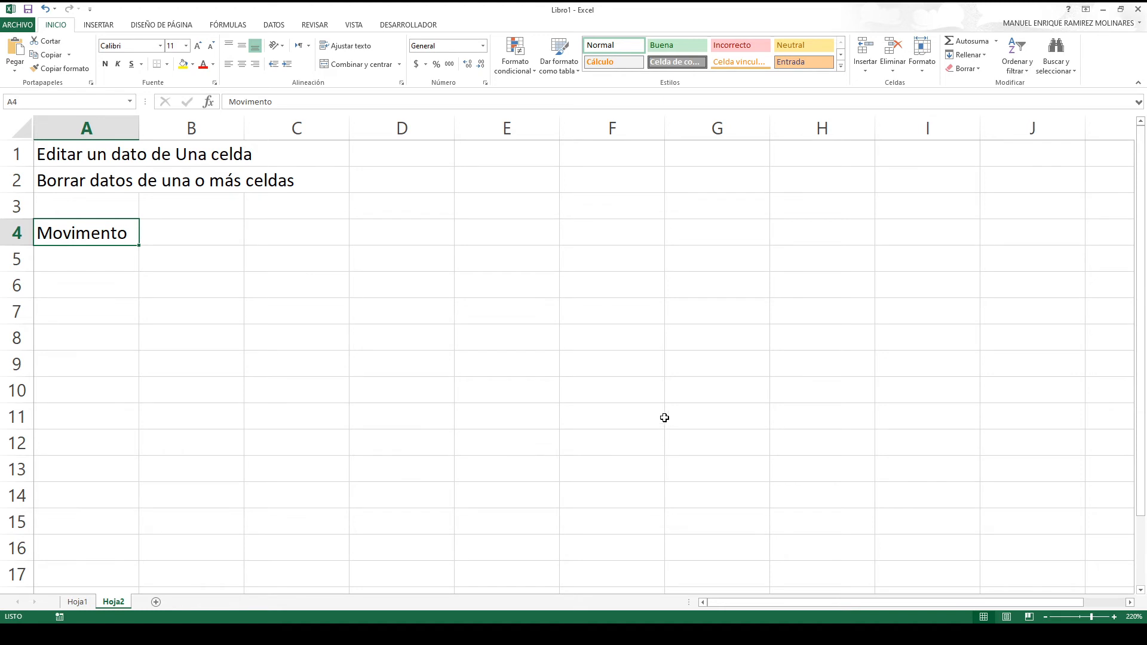
- Enter the note "F2" in cell G1 as the first editing method
left_click(741, 153)
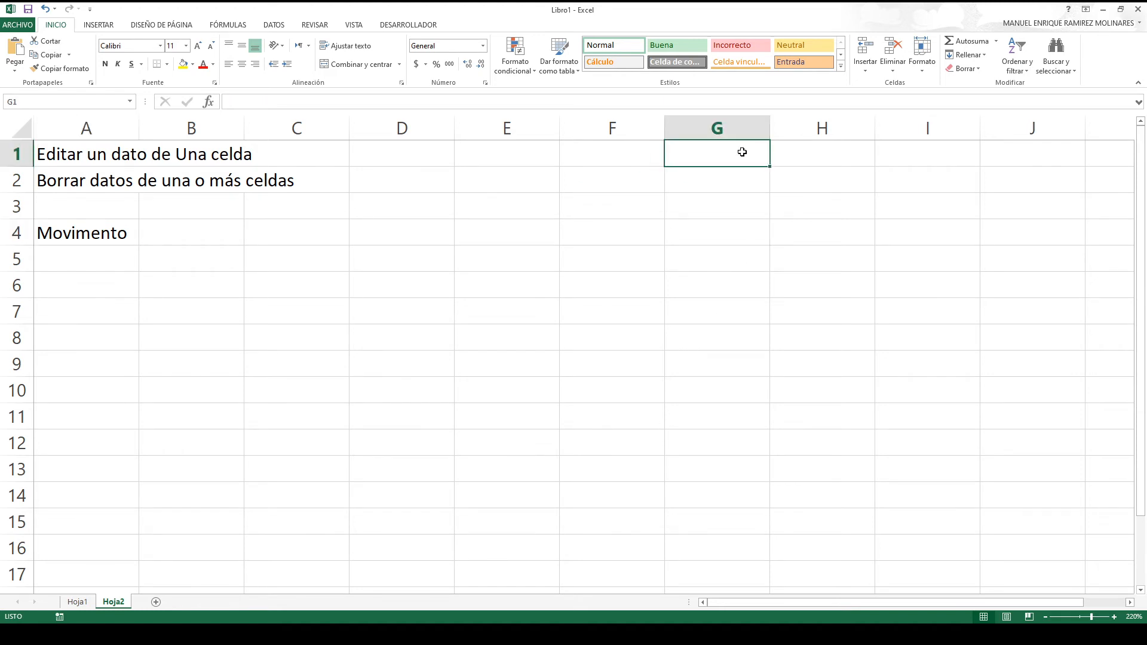
type("F2")
key("Return")
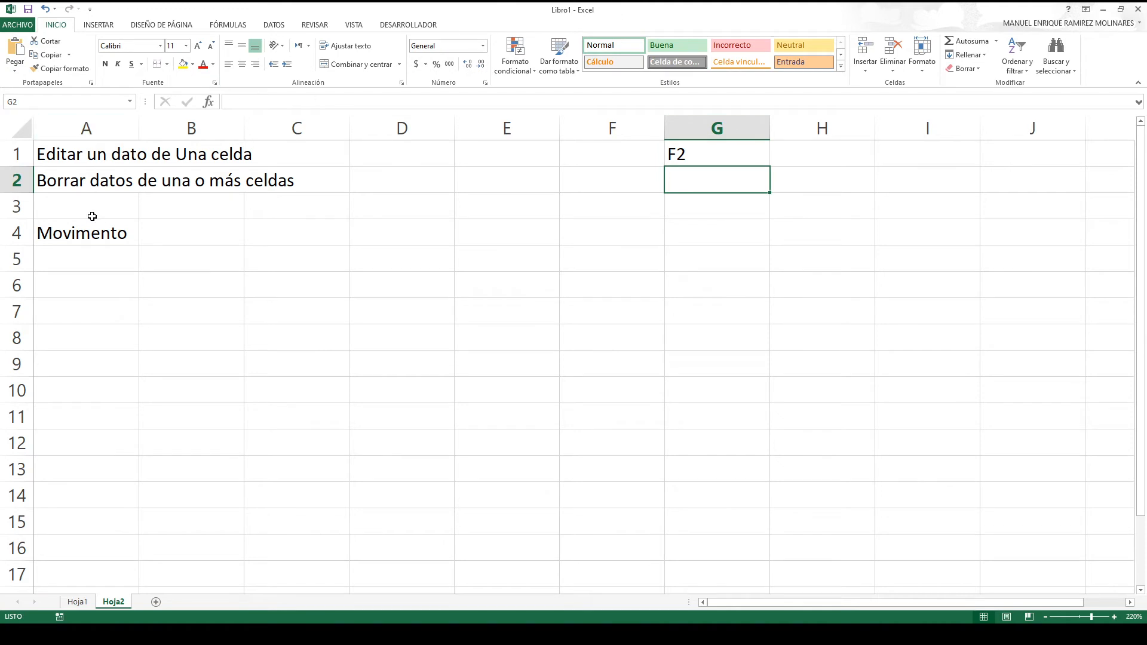
- Edit the word in cell A4 by inserting the missing "i" before "ento", remove the letter again and confirm the entry
left_click(89, 235)
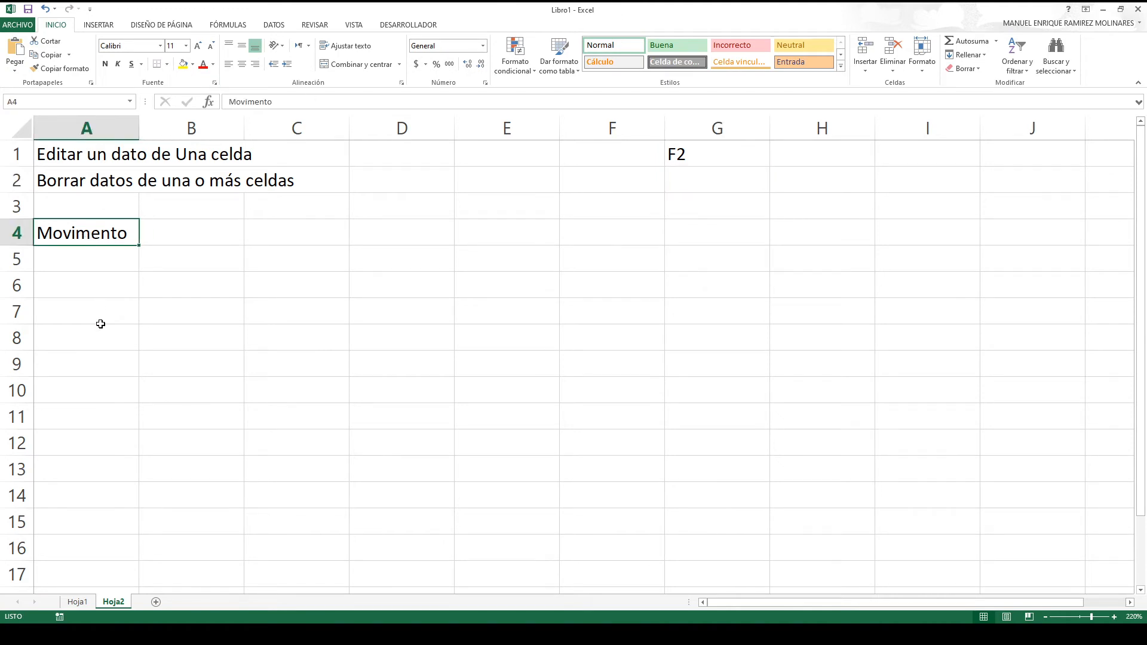
key("F2")
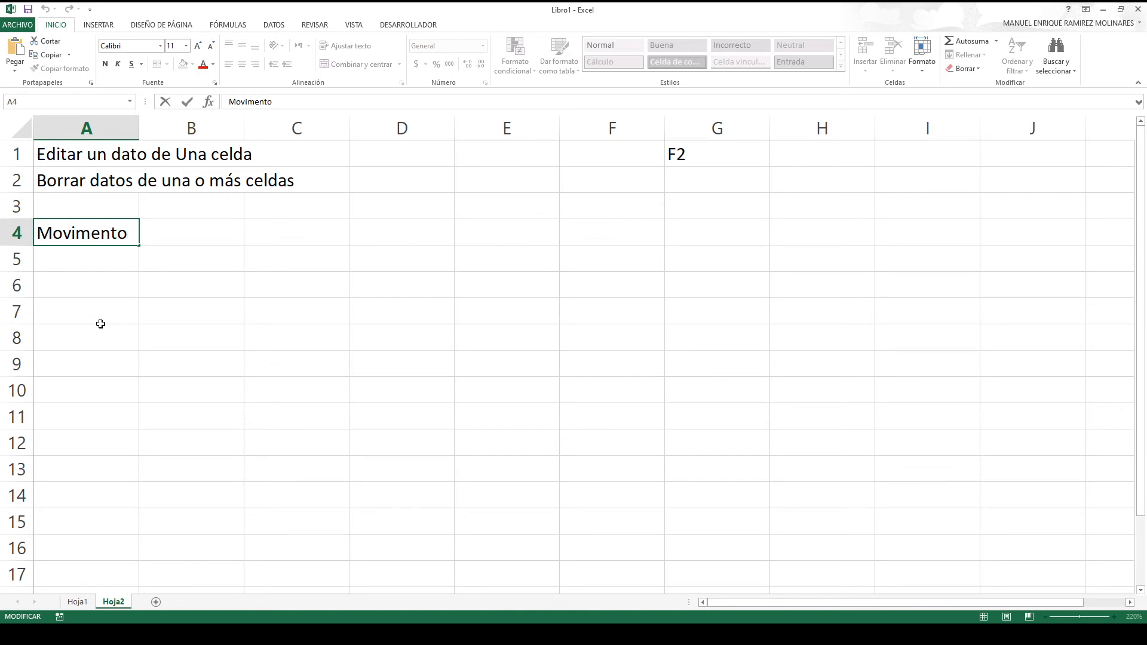
key("Left")
key("Left")
key("Left")
key("Left")
type("i")
key("BackSpace")
key("ctrl+Return")
key("Down")
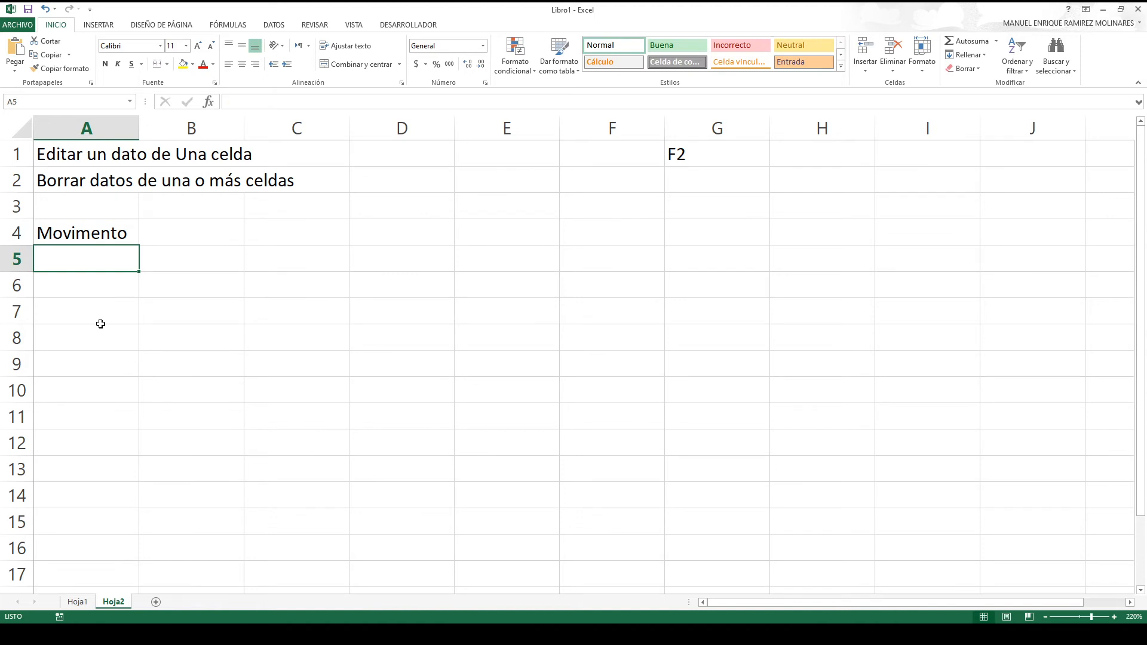
key("Up")
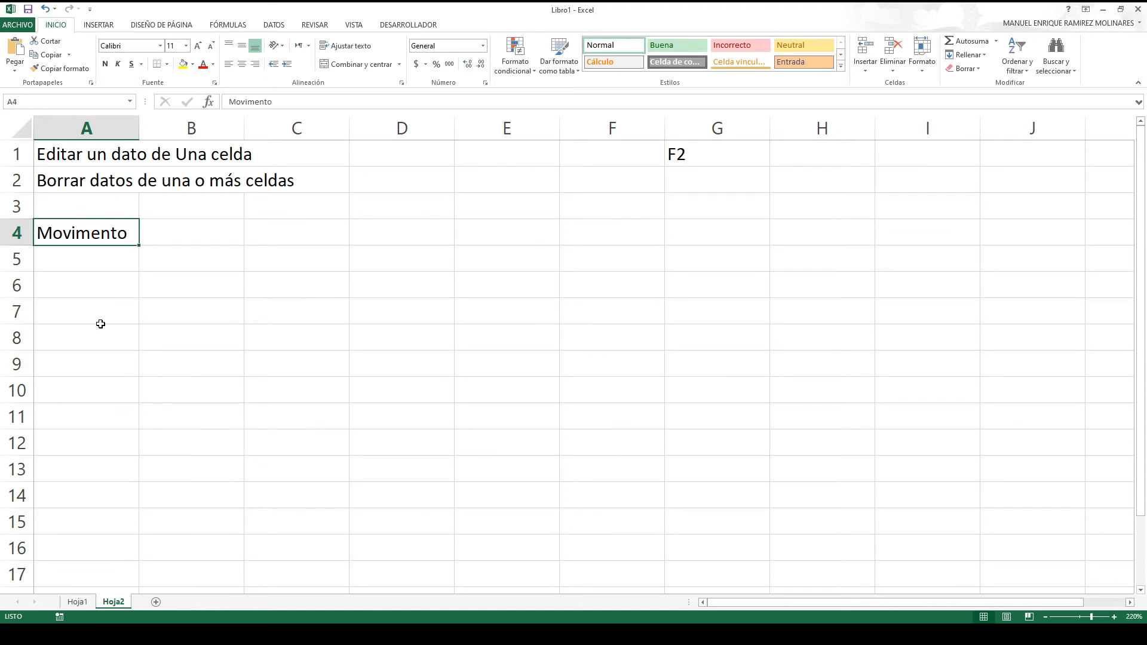
- Enter the note "Doble Clic sobre la Celda" in cell G2
left_click(673, 177)
type("Do")
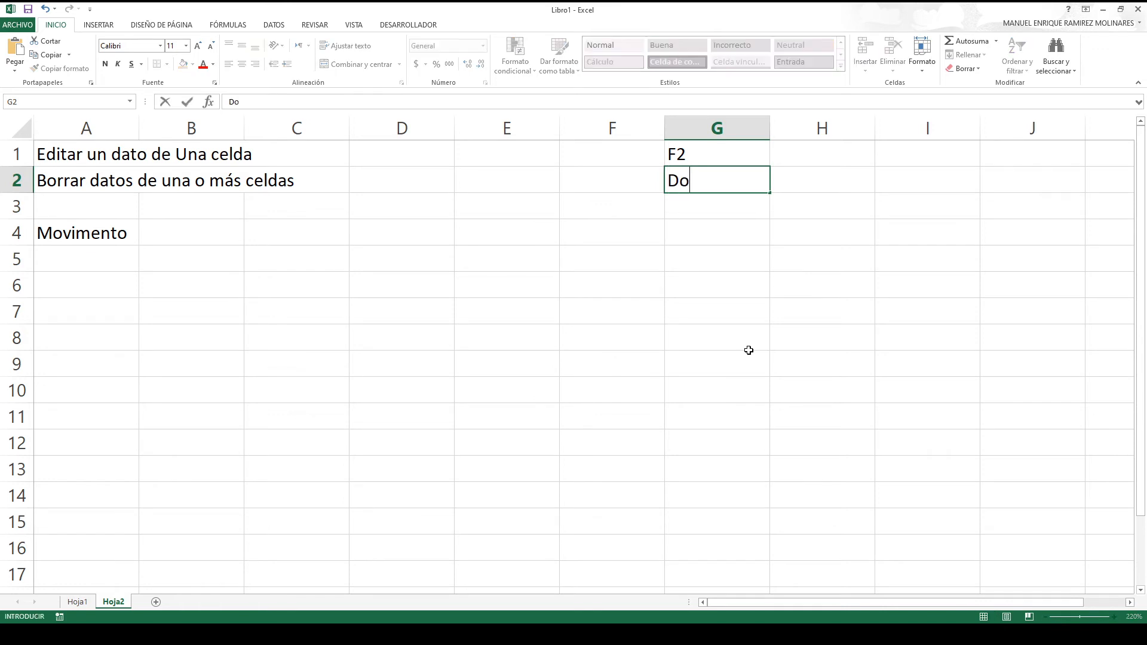
type("ble Clic sobre la Celda")
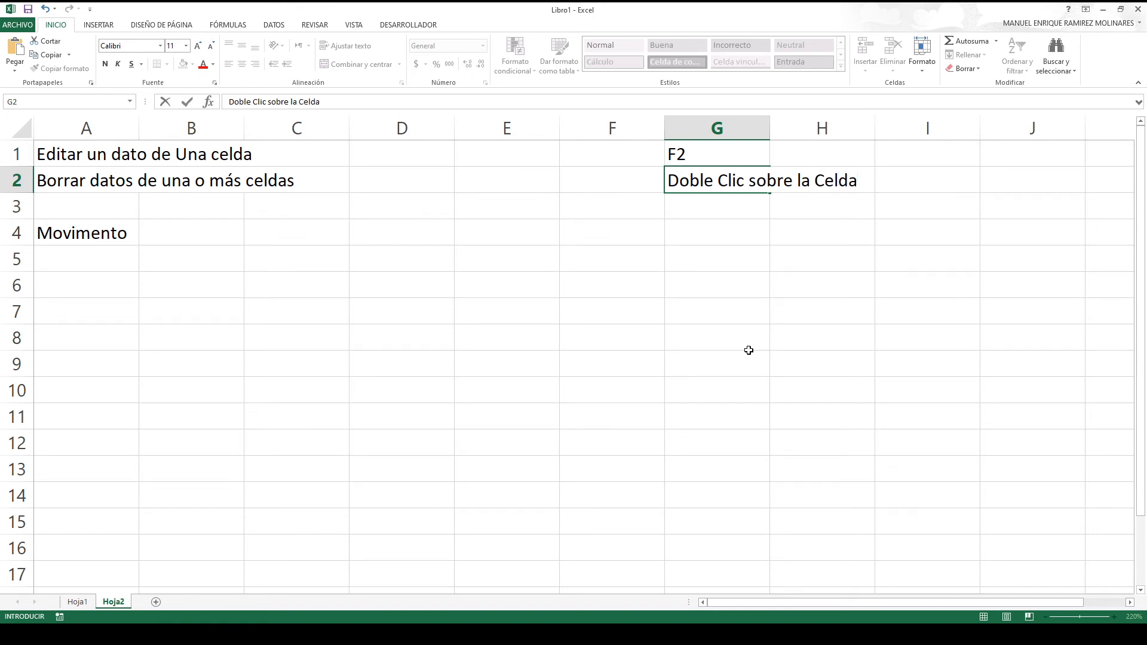
key("Return")
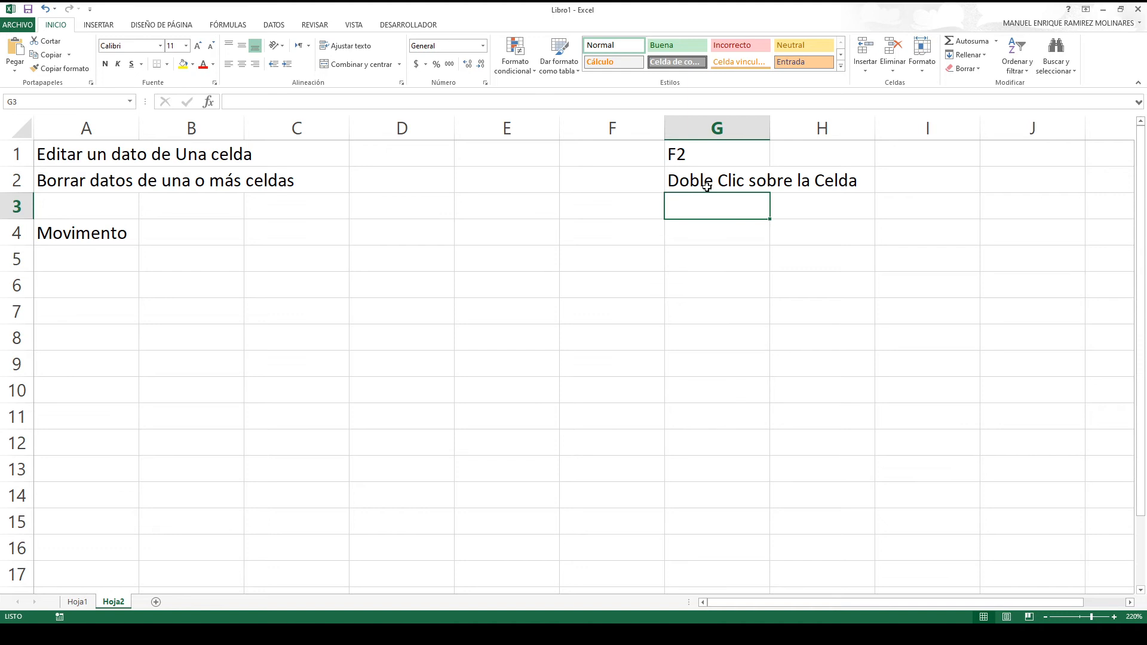
- Open A4 for in-cell editing, add and remove an "i", move repeatedly between the word's start and end, and cancel the edit
left_click(85, 233)
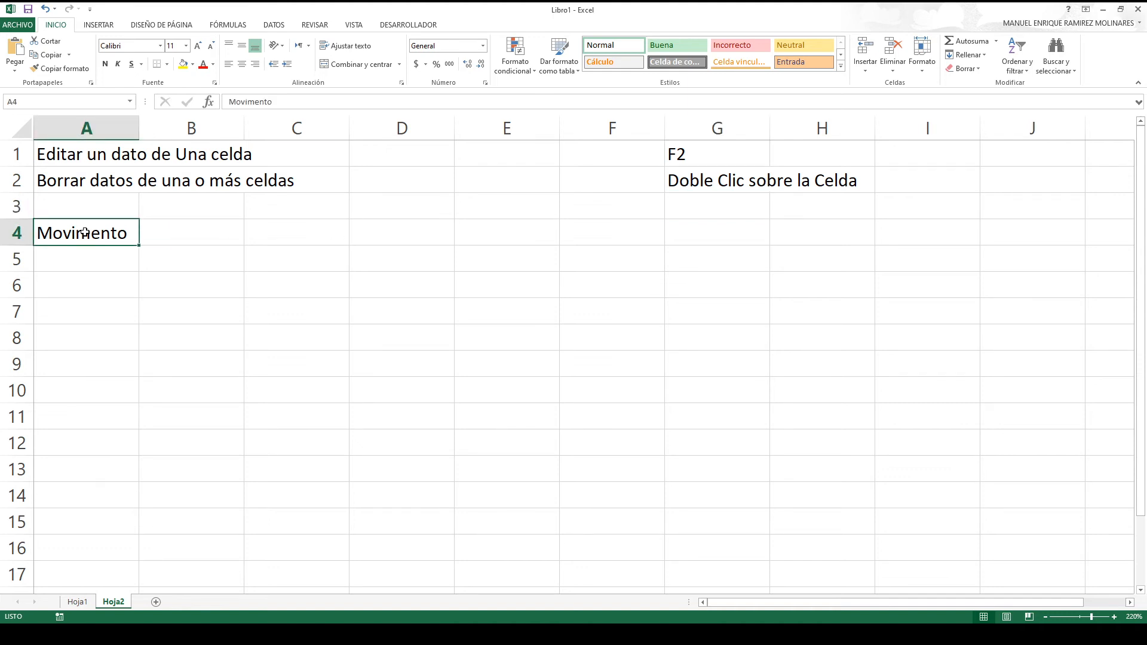
double_click(84, 233)
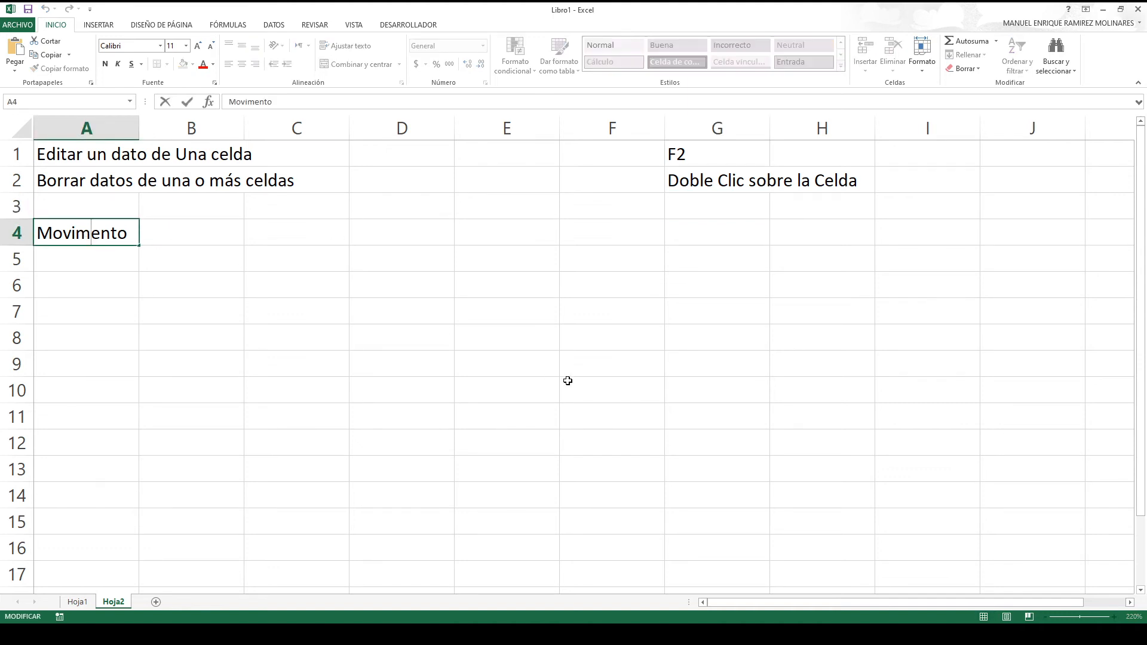
type("i")
key("BackSpace")
key("End")
key("Home")
key("End")
key("Home")
key("End")
key("Home")
key("End")
key("Home")
key("End")
key("Home")
key("End")
key("Home")
key("End")
key("Home")
key("End")
key("Home")
key("End")
key("Home")
key("End")
key("Home")
key("Escape")
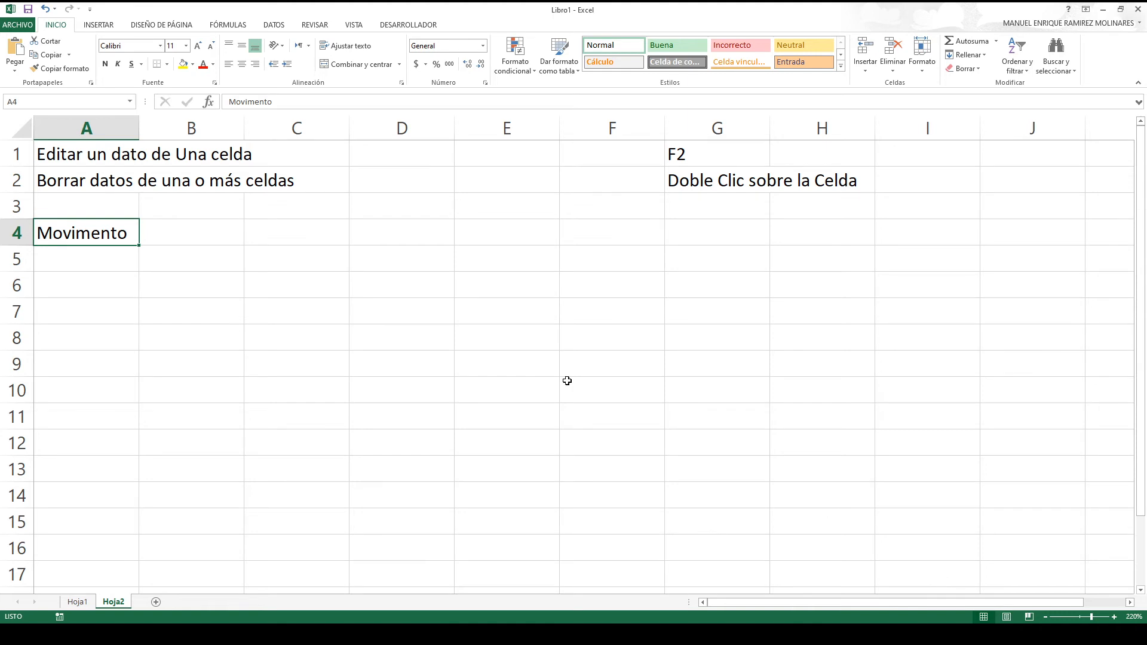
- Enter the note "Ctrl + Enter" in cell I1
key("Up")
key("Up")
key("Up")
key("Down")
key("Right")
key("Right")
key("Right")
key("Right")
key("Right")
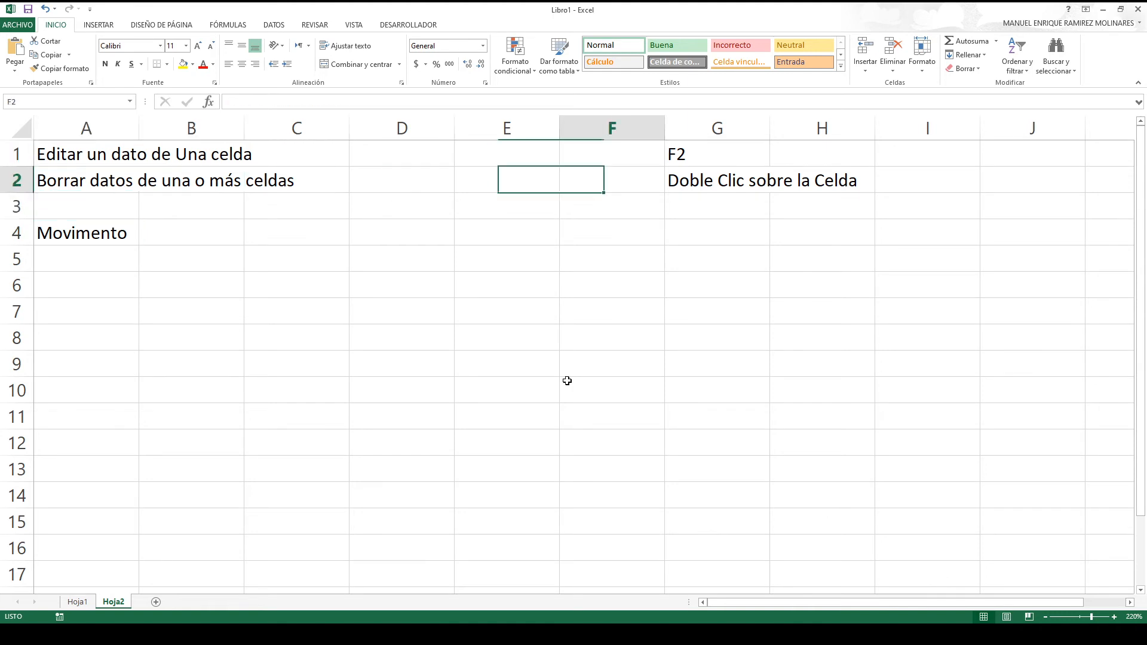
key("Right")
key("Right")
key("Right")
key("Up")
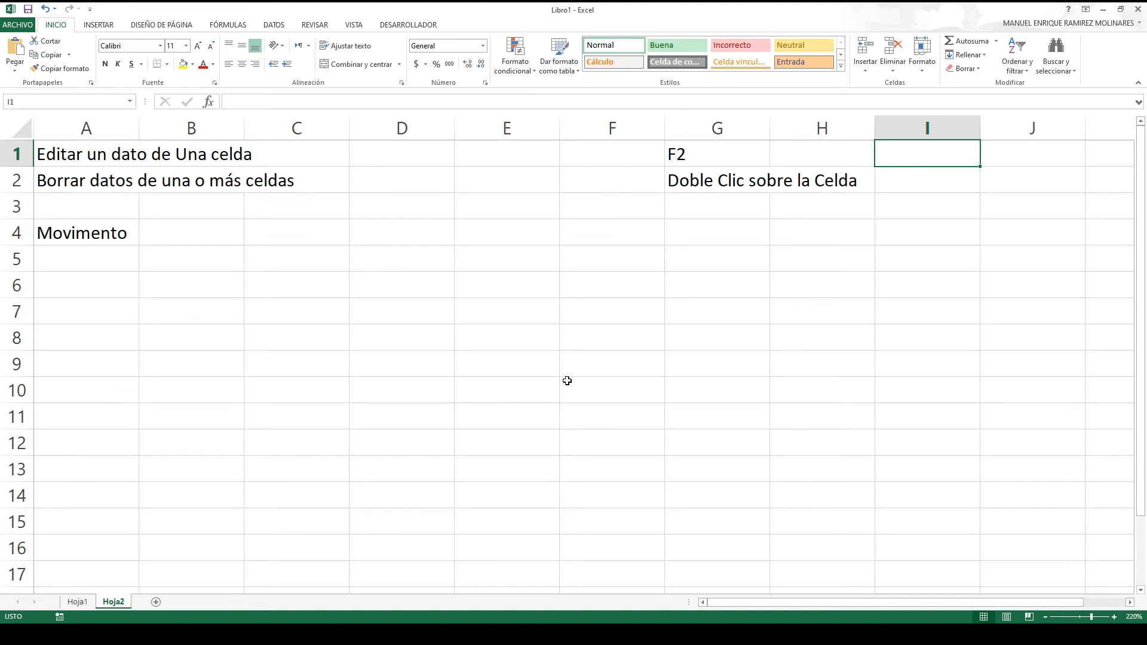
type("Ctr")
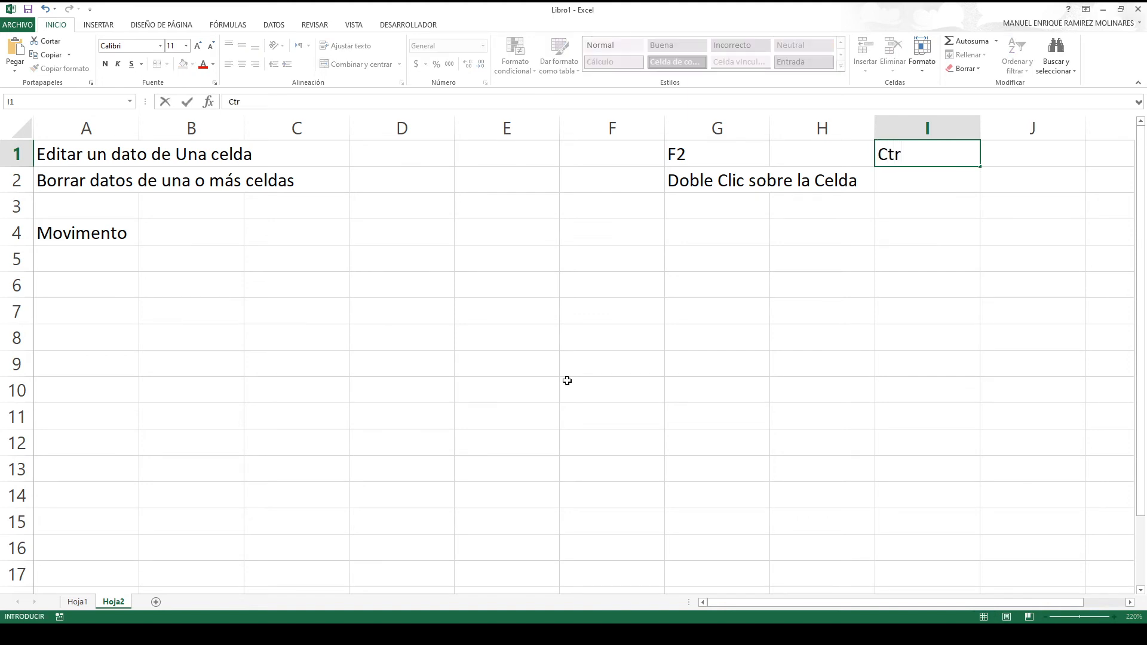
type("l + Enter")
key("Return")
key("Up")
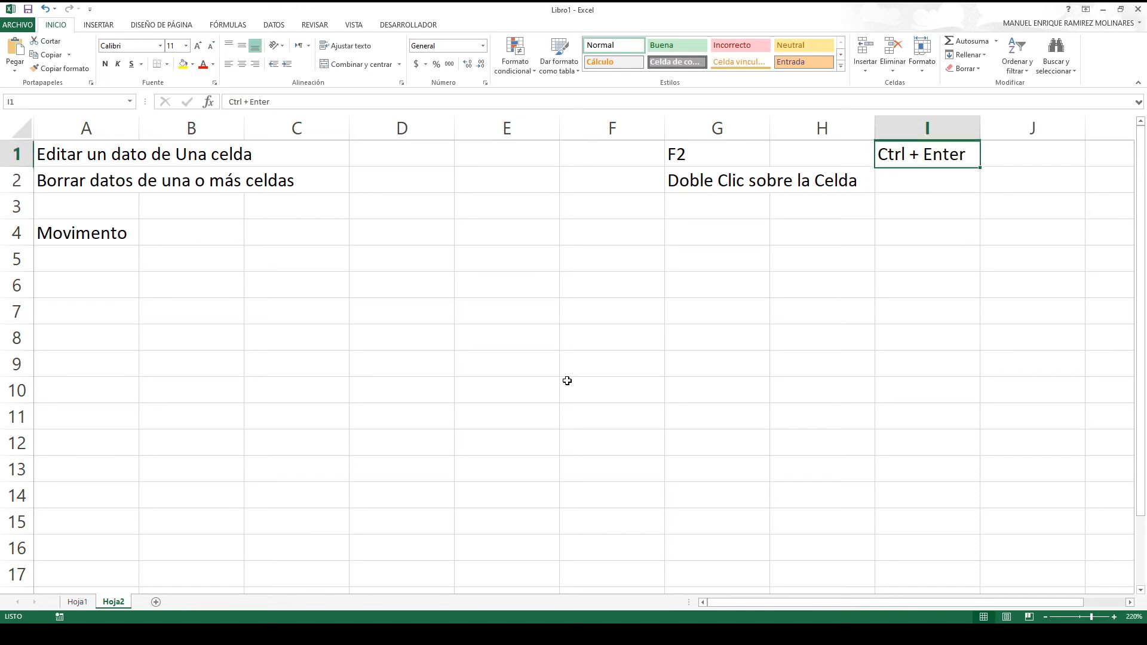
- Enter the note "Clicn en otra celdad" in cell J1
key("Right")
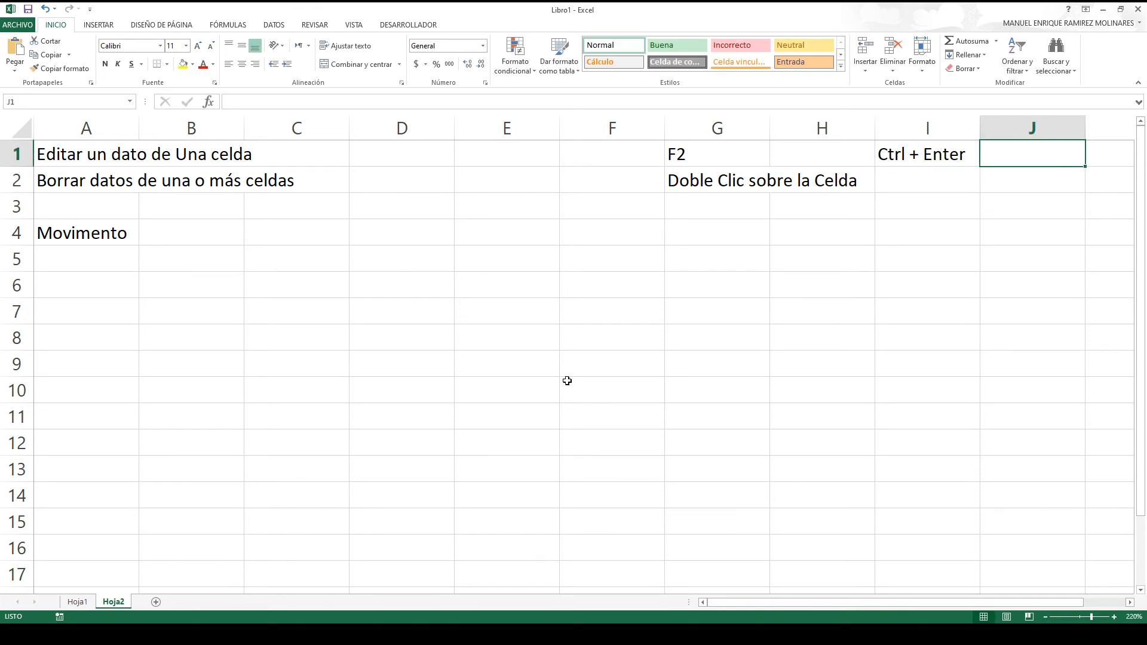
type("Clicn")
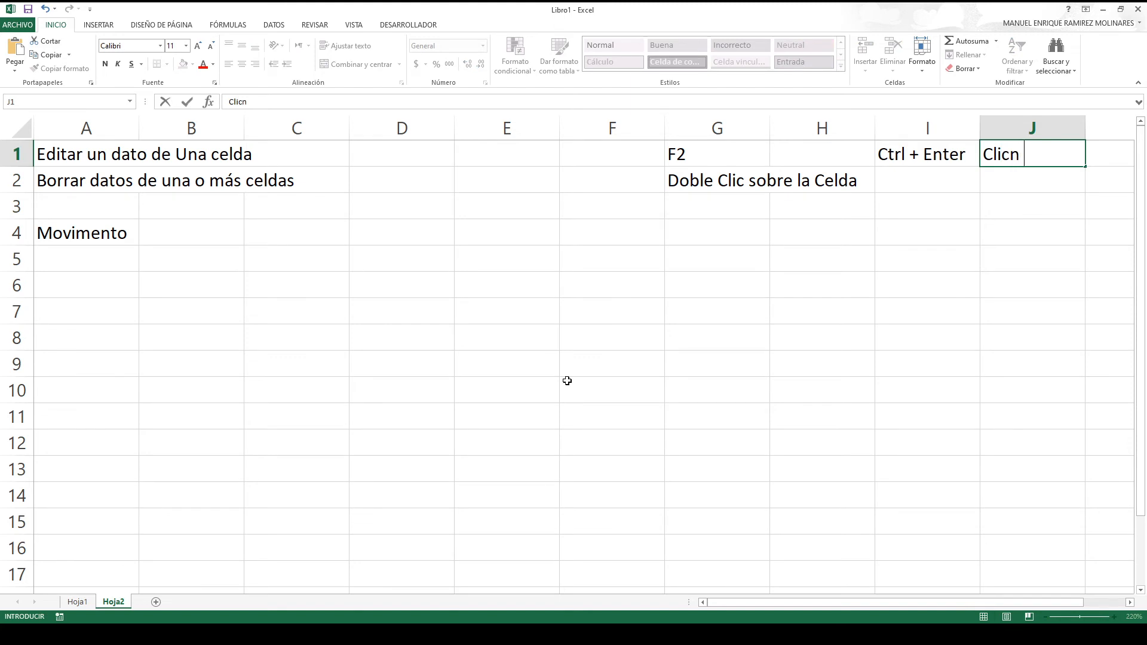
type(" en otra celdad")
key("Return")
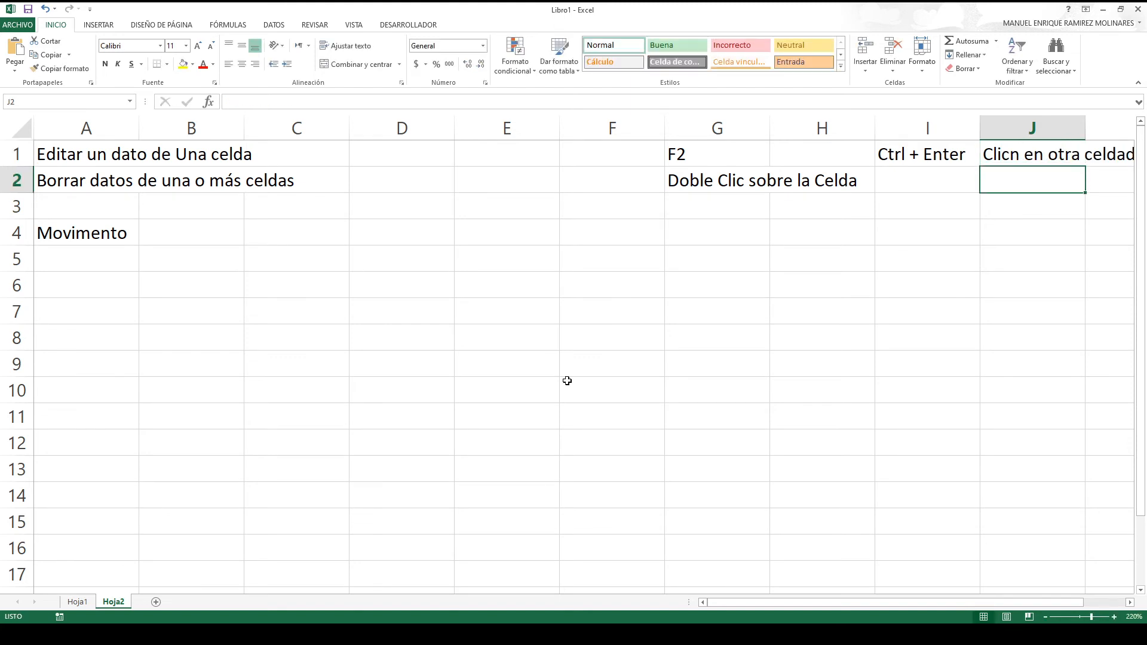
- Narrow the empty column F so the note in J1 fits into view
key("Up")
key("Left")
key("Left")
key("Left")
key("Left")
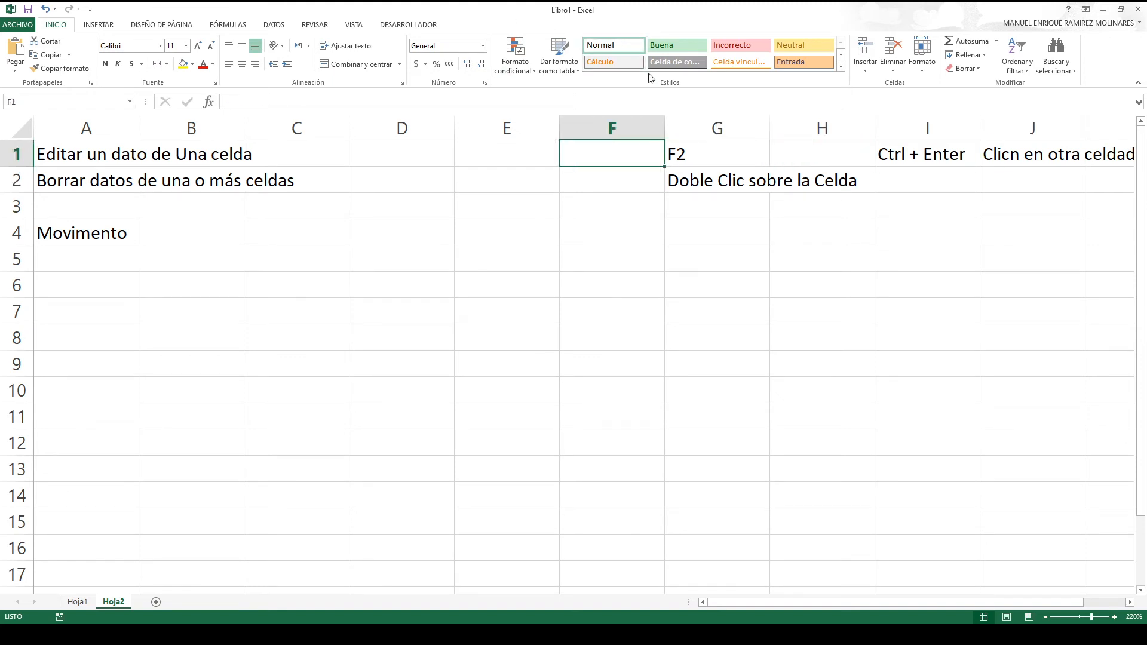
left_click_drag(660, 124, 632, 123)
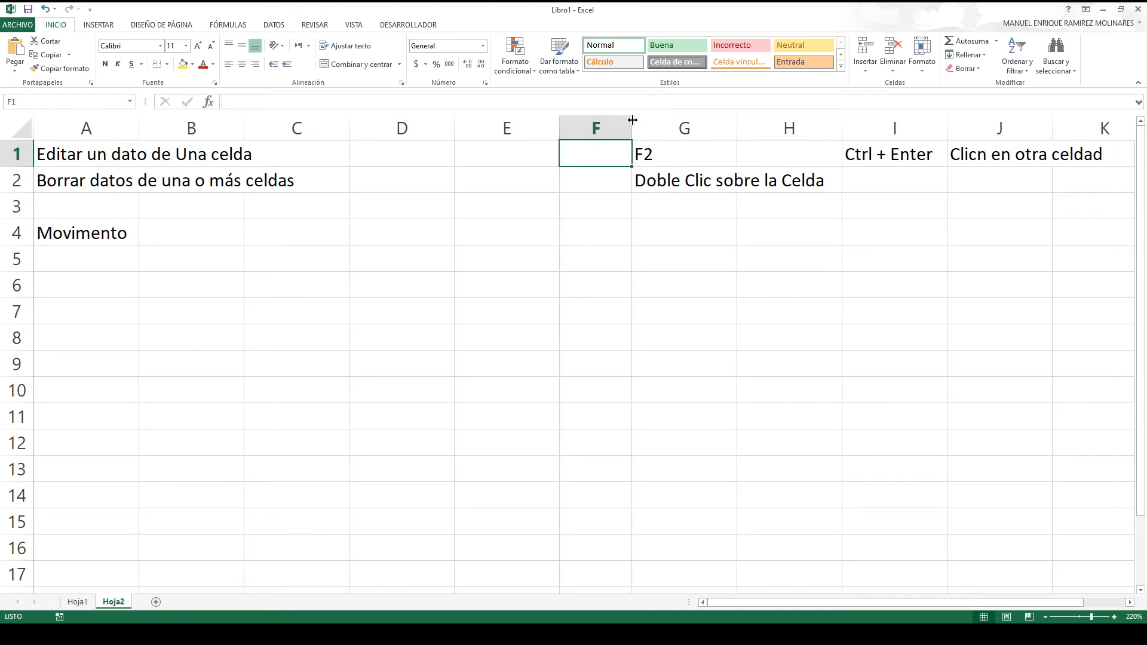
- Open A4 for in-cell editing, end the edit by selecting the neighbouring cell B4, and return to A4
left_click(108, 235)
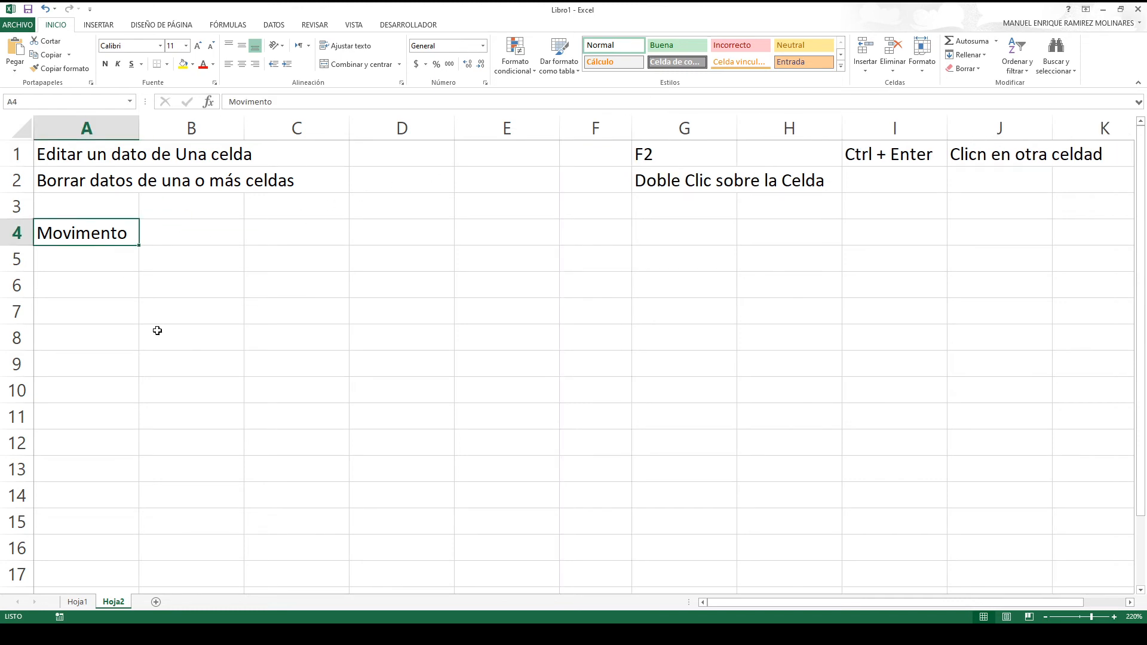
key("F2")
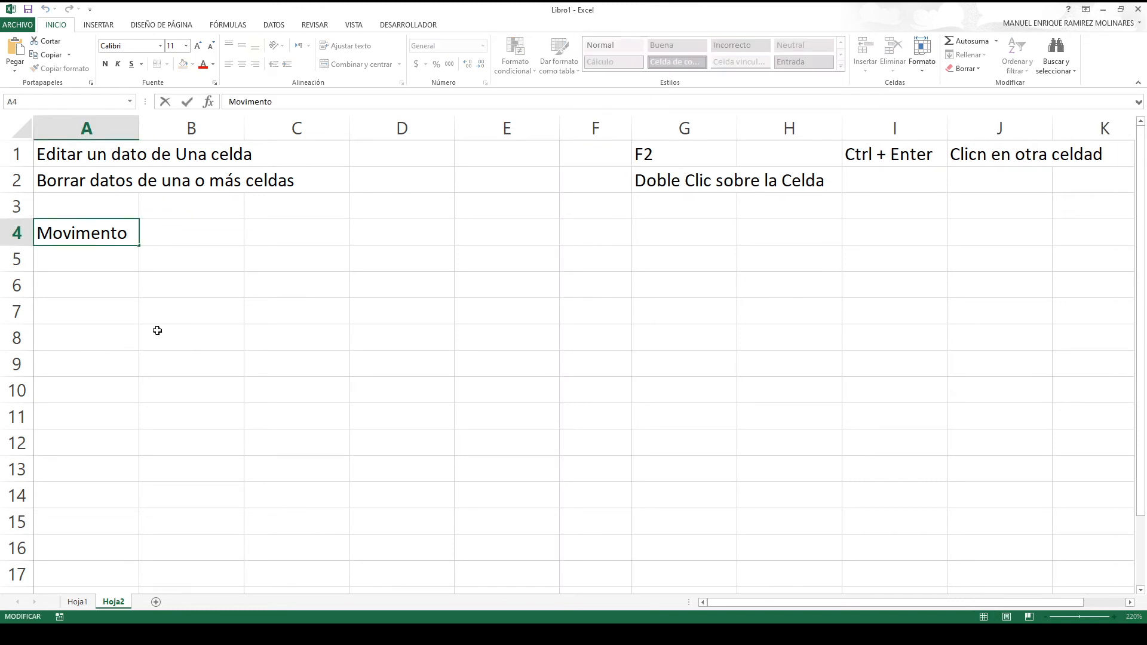
left_click(191, 230)
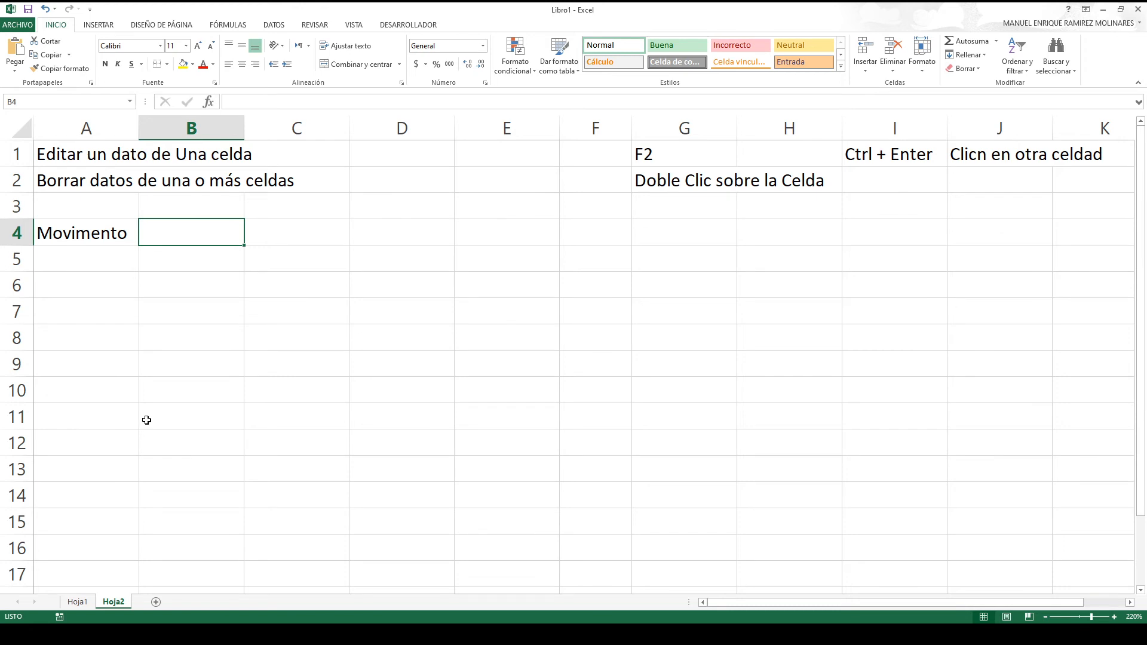
key("Left")
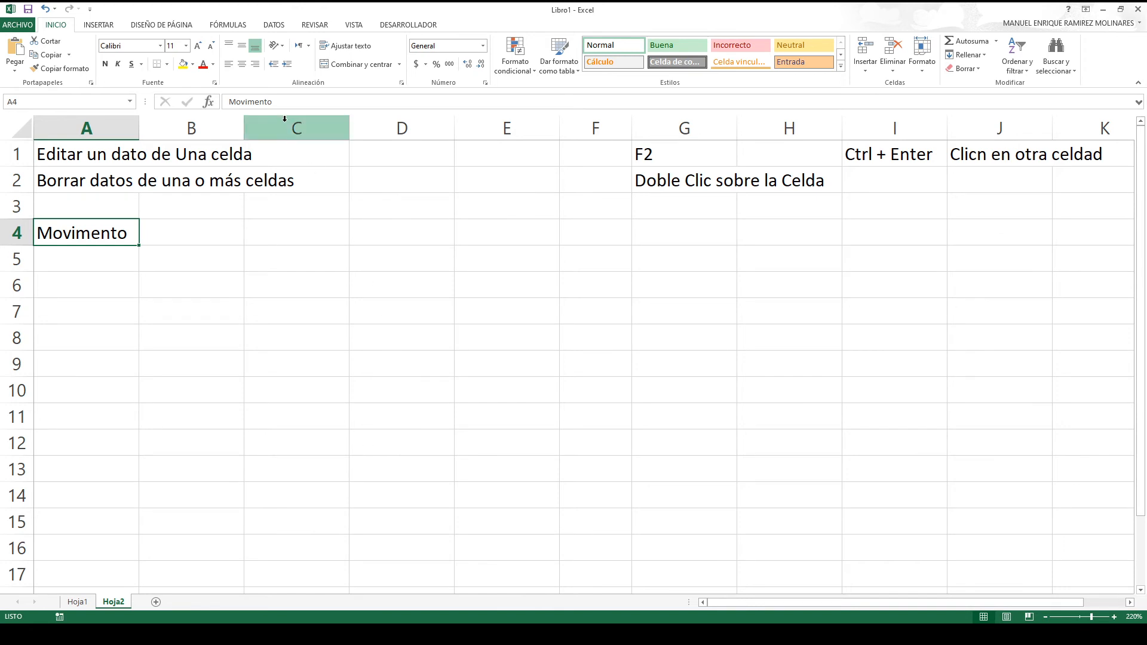
- Try inserting an "i" before "ento" in A4's content in the formula bar, and cancel the edit
left_click(260, 101)
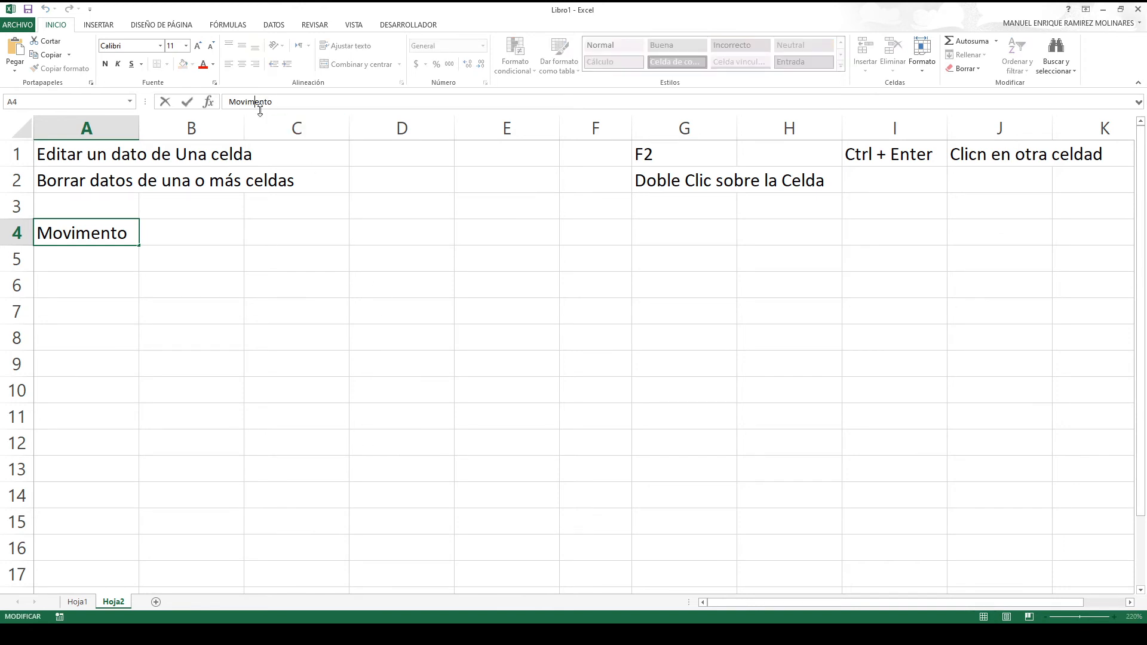
type("i")
key("Escape")
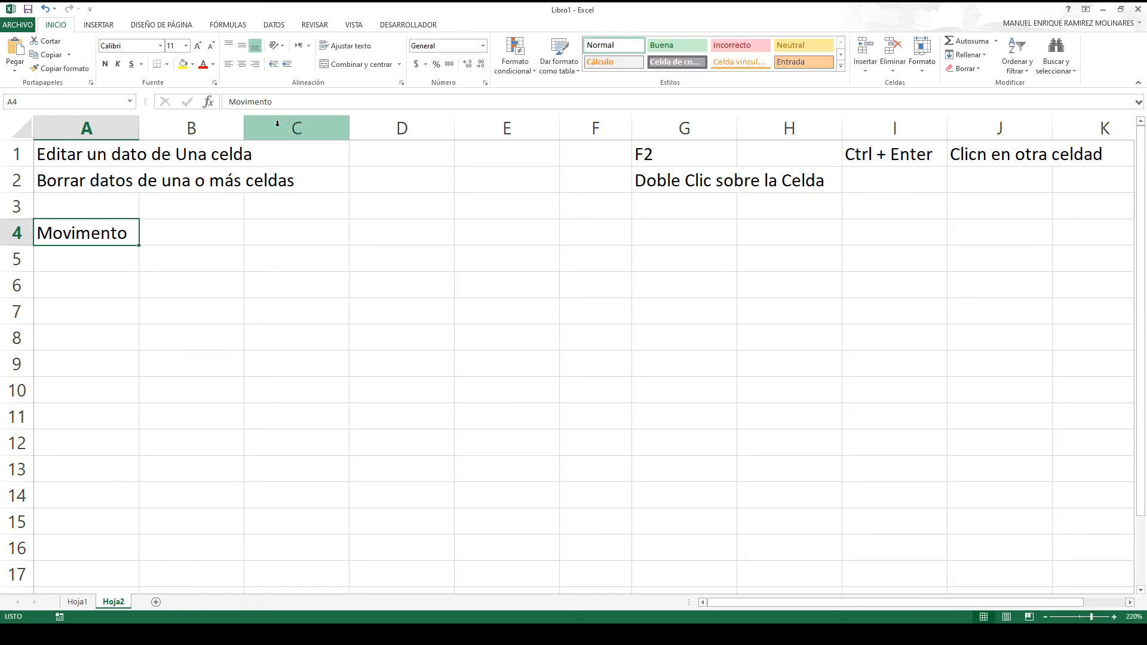
- Correct the word in cell A4 to "Movimiento" from the formula bar and accept the entry
left_click(254, 102)
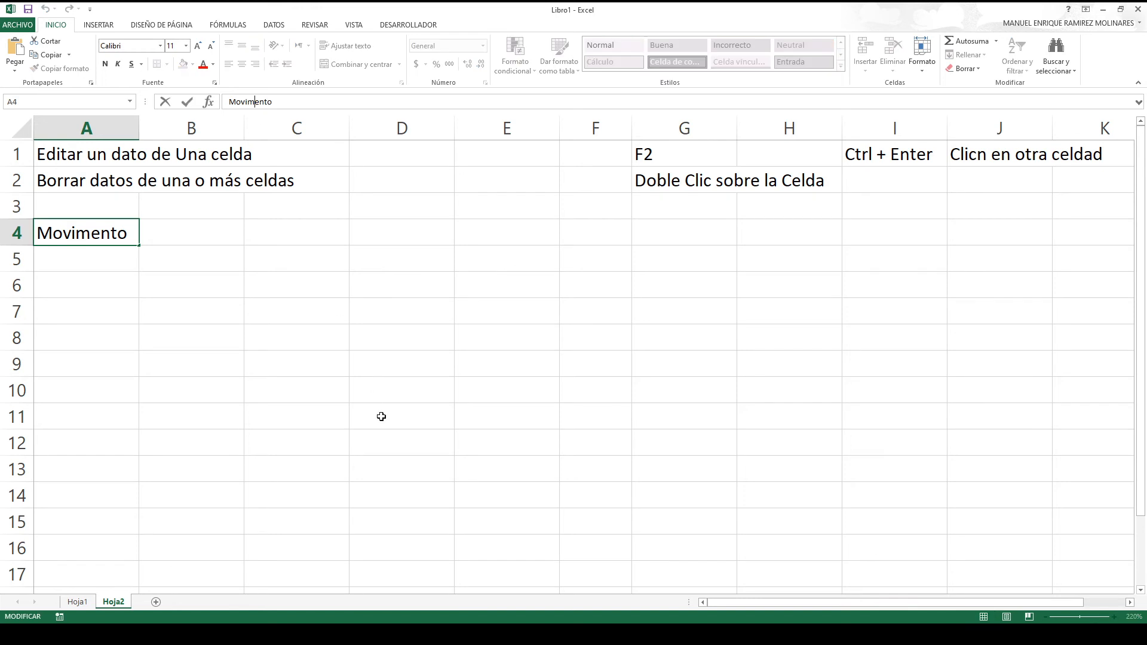
type("i")
left_click(186, 104)
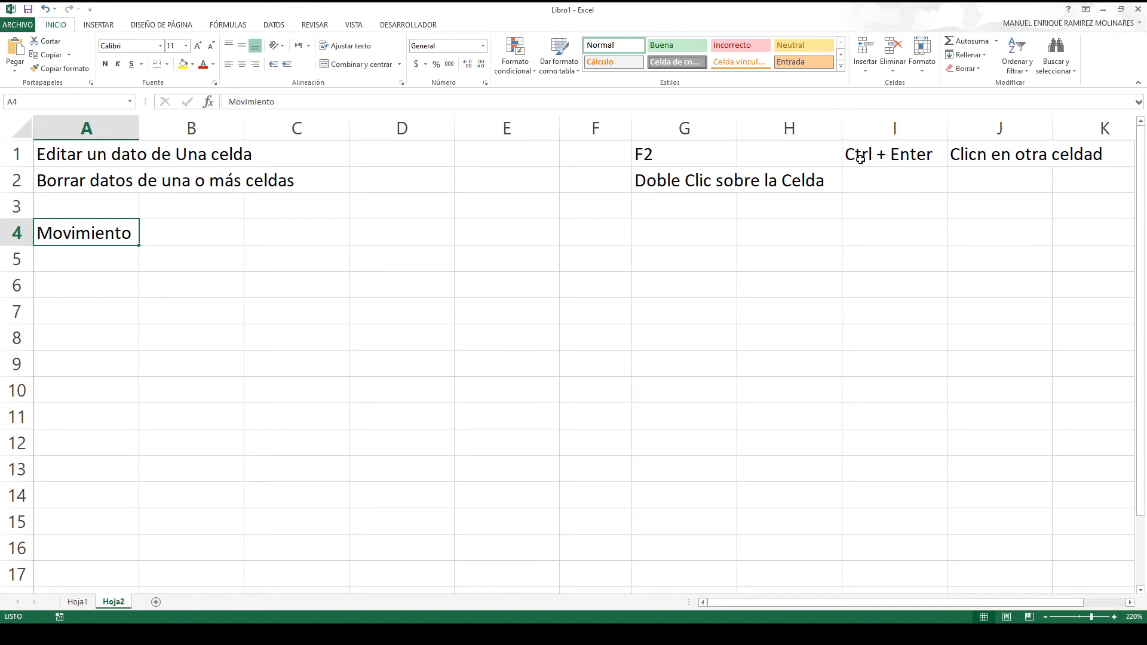
- Correct the note in cell J1 by removing the extra "n" from "Clicn"
left_click(972, 159)
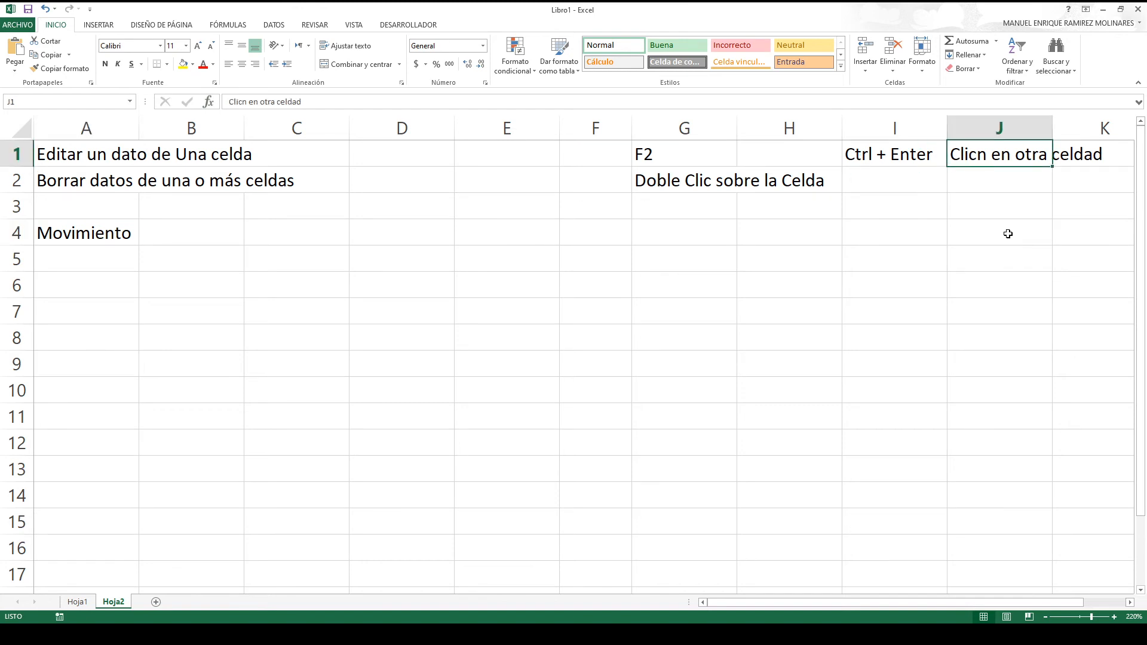
key("F2")
key("Right")
key("Right")
key("Right")
key("Right")
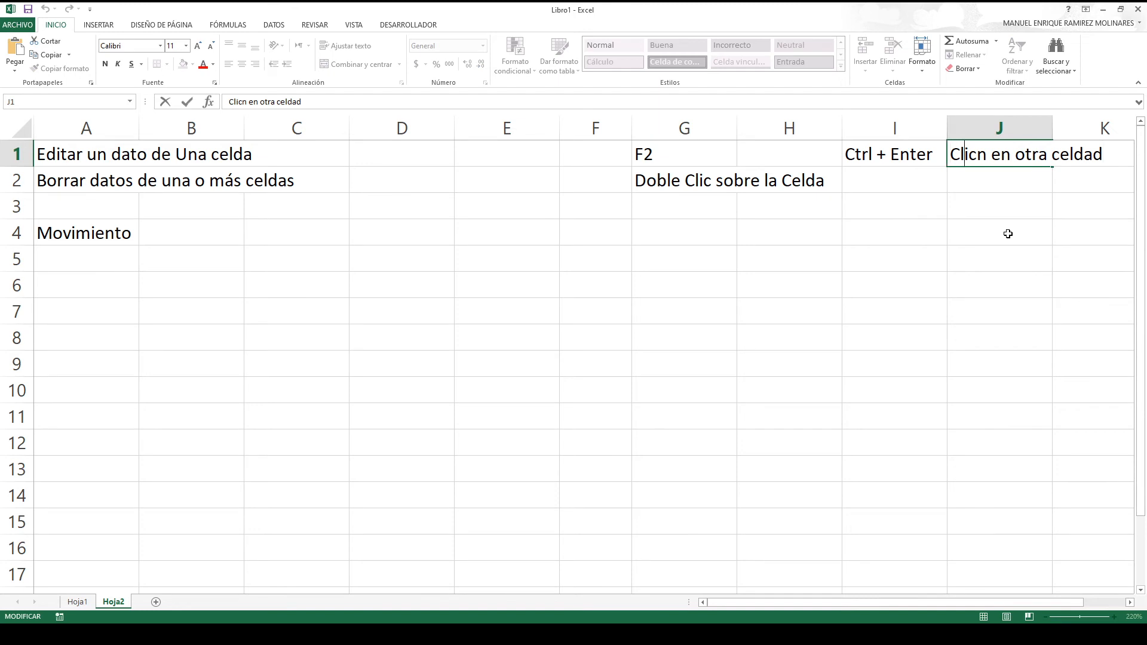
key("Delete")
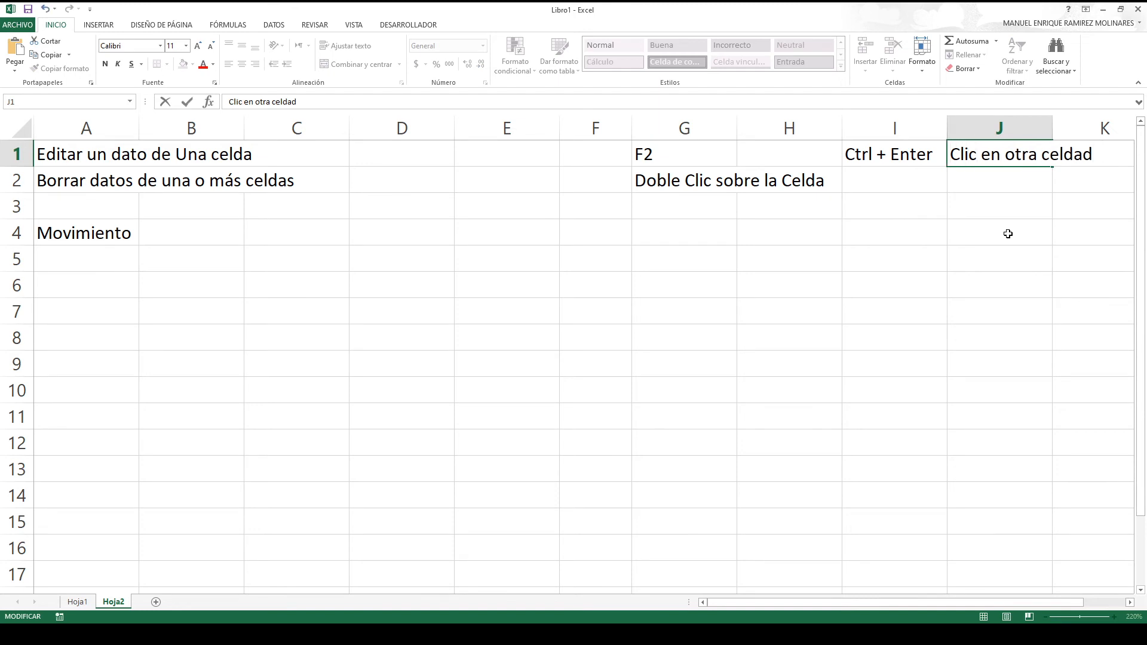
key("Return")
key("Up")
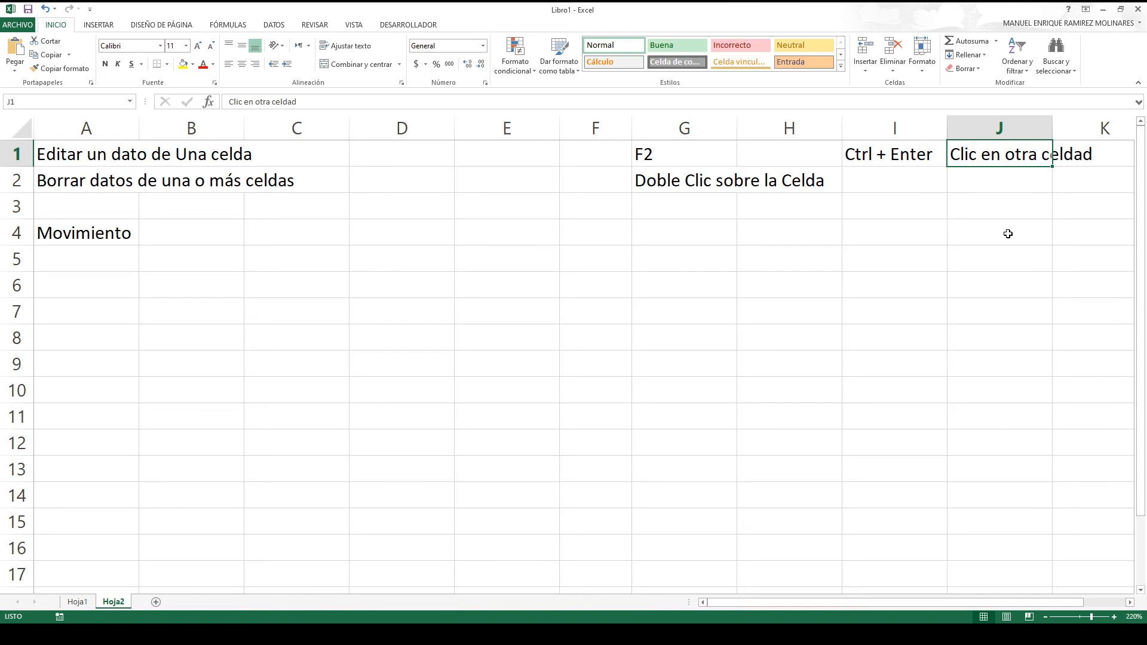
- Move to cell A1, review the data-entry methods on sheet Hoja1 and return to Hoja2
key("Left")
key("Left")
key("Left")
key("Left")
key("Left")
key("Left")
key("Left")
key("Left")
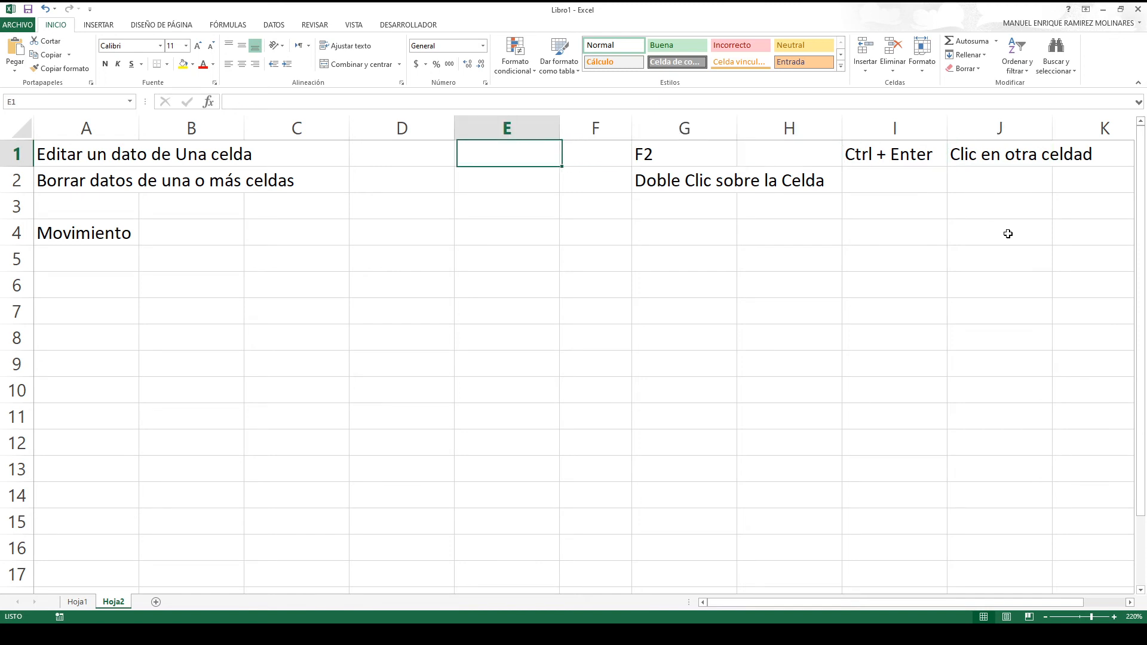
key("Left")
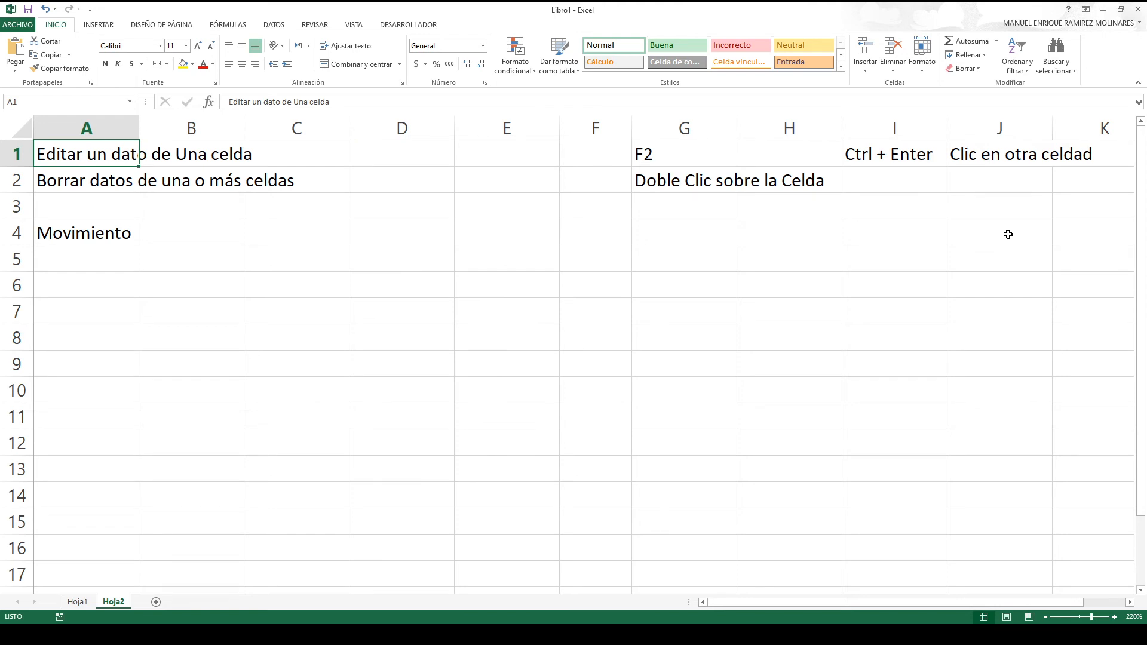
left_click(71, 603)
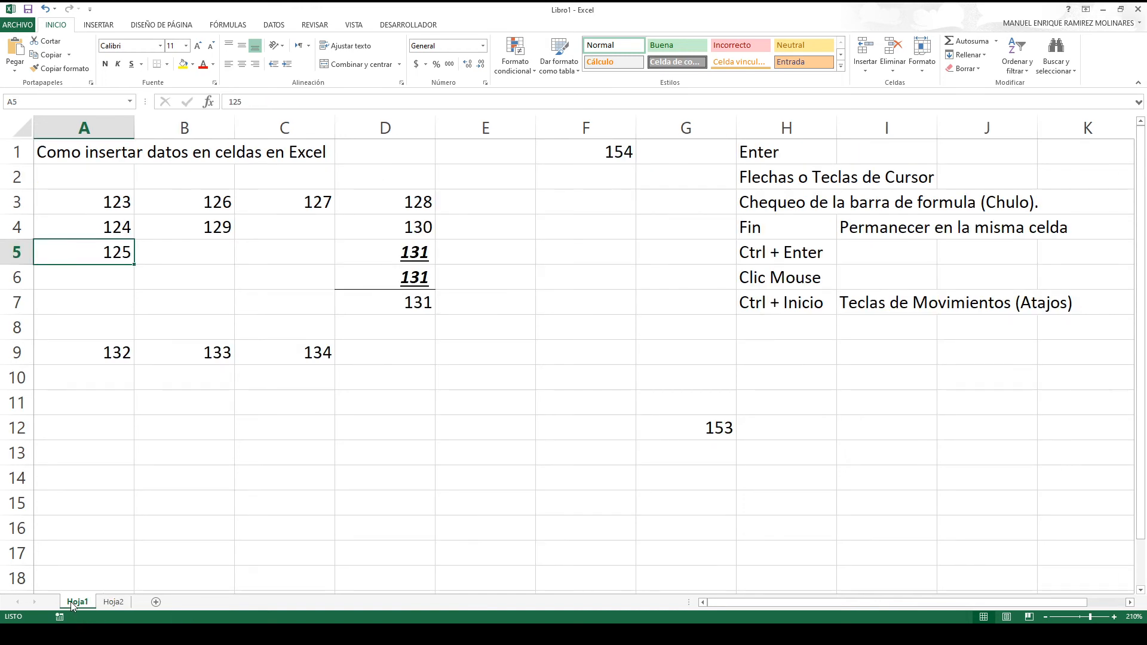
left_click(112, 603)
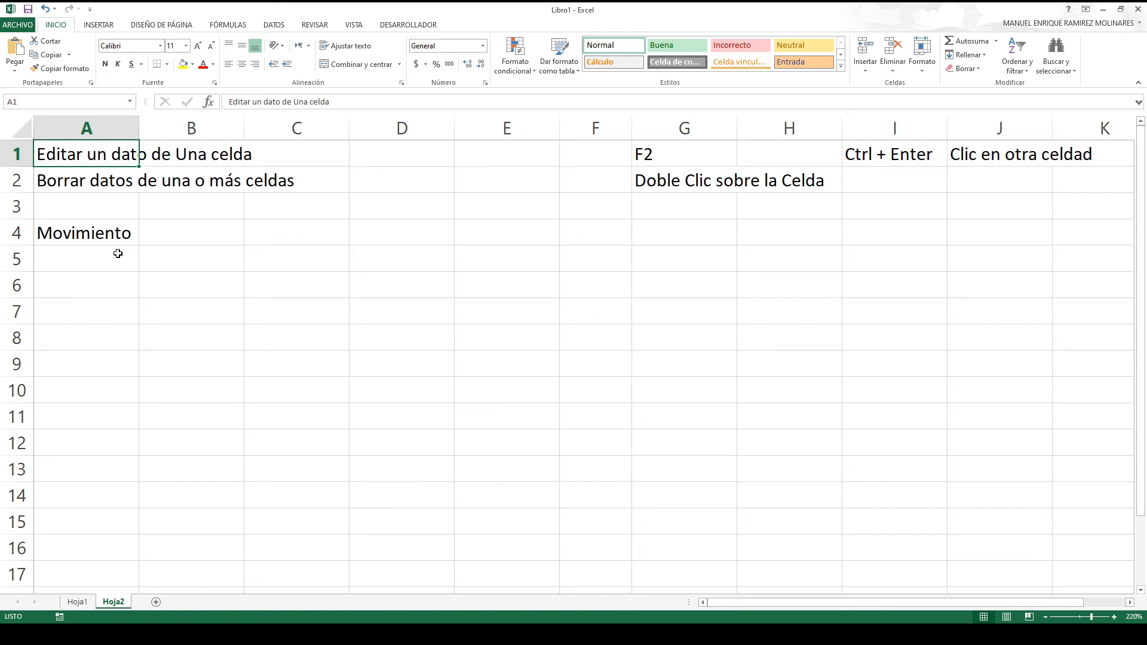
- Enter 123, 124 and 125 in cells B4 to D4 and return to cell A4
left_click(161, 235)
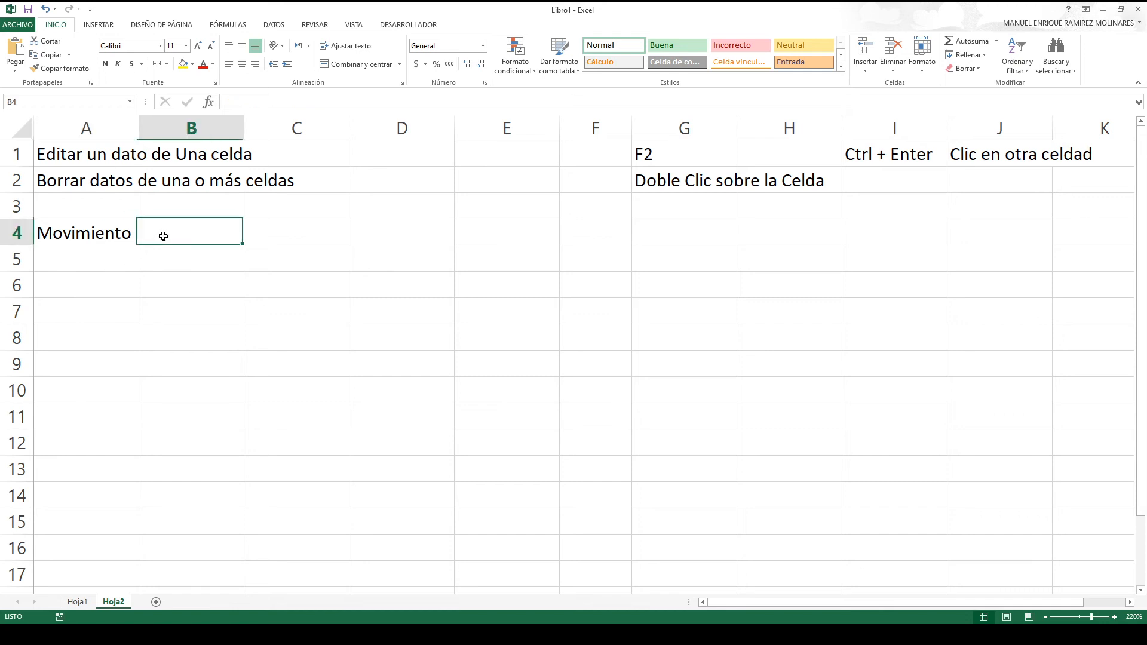
type("123")
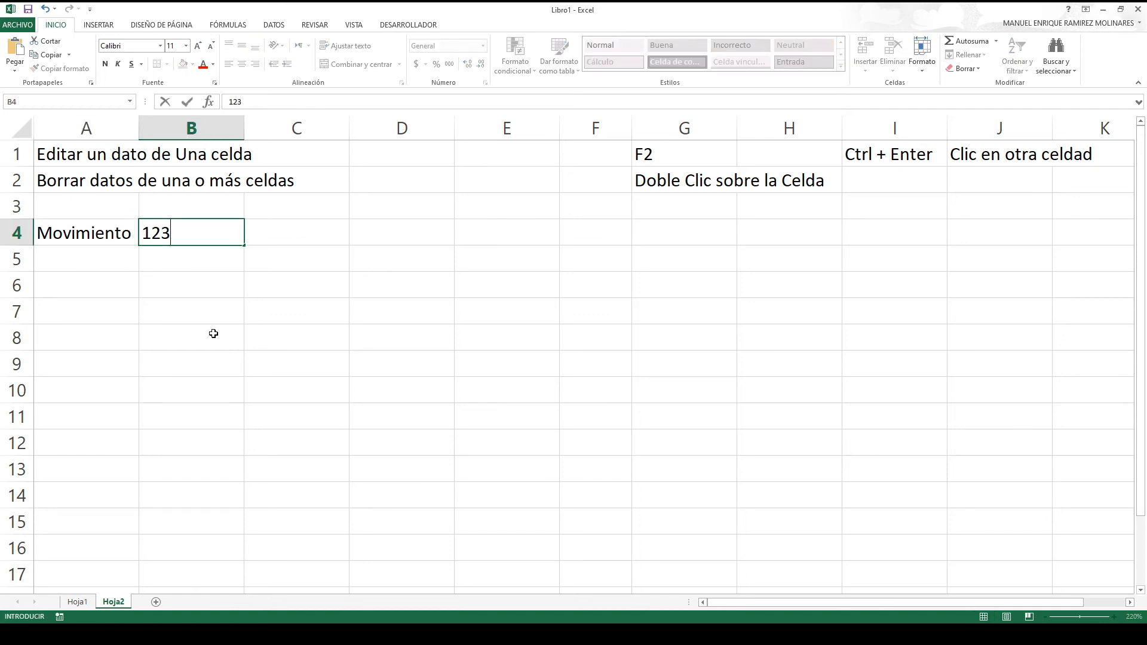
key("Tab")
type("124")
key("Tab")
type("125")
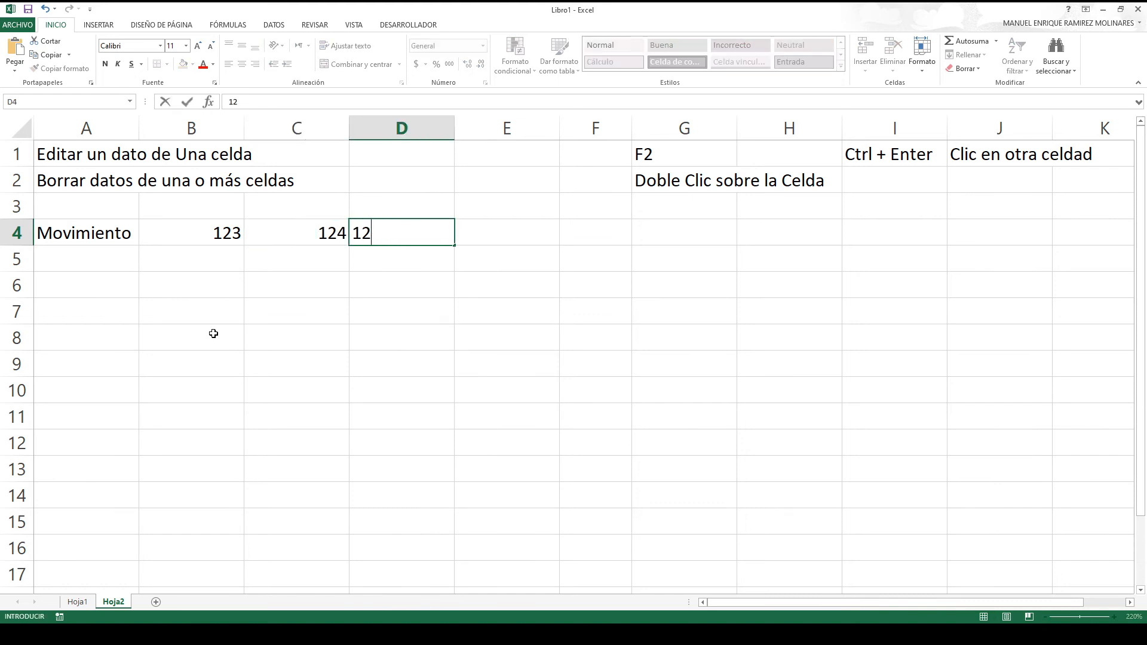
key("Tab")
key("Left")
key("Left")
key("Left")
key("Left")
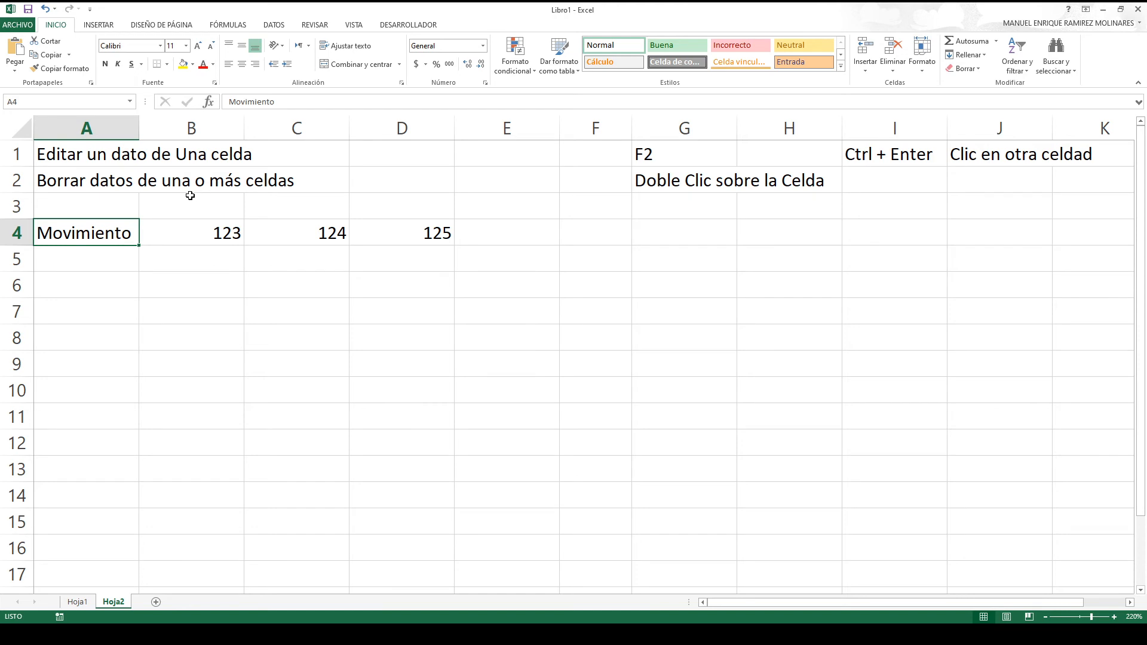
- Enter the heading "Borrar datos" in cell G5 and reselect that cell
left_click(674, 252)
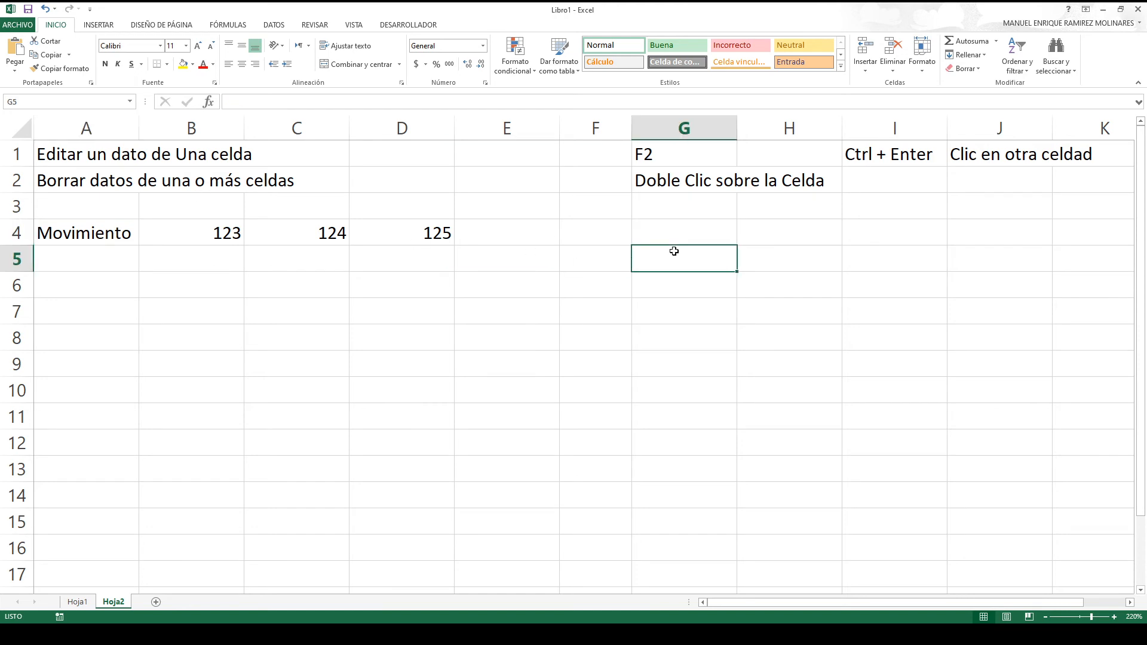
type("Borra")
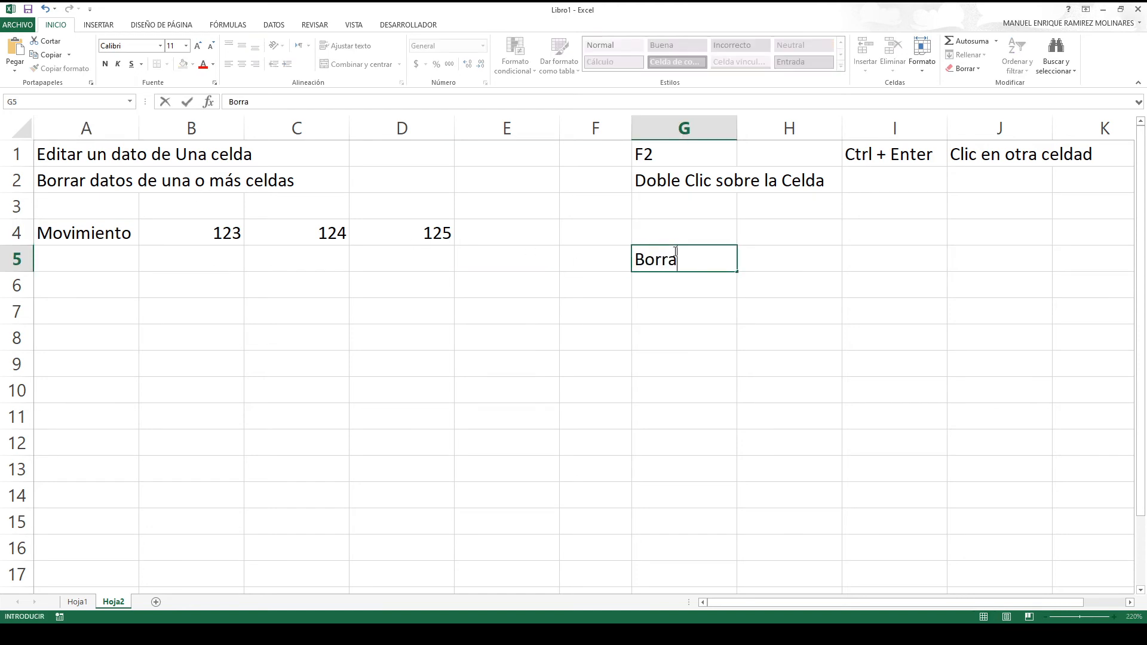
type("r datos")
key("Return")
left_click(674, 251)
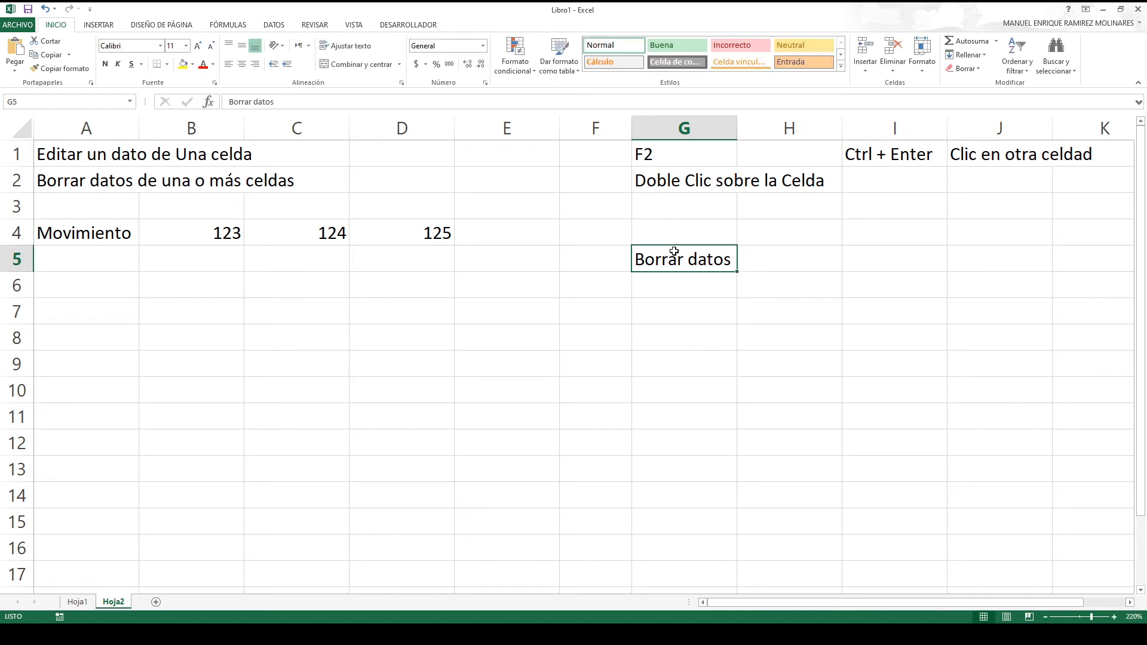
- Begin entering "Movi" in cell A5 to bring up the autocomplete suggestion, and cancel the entry
left_click(66, 226)
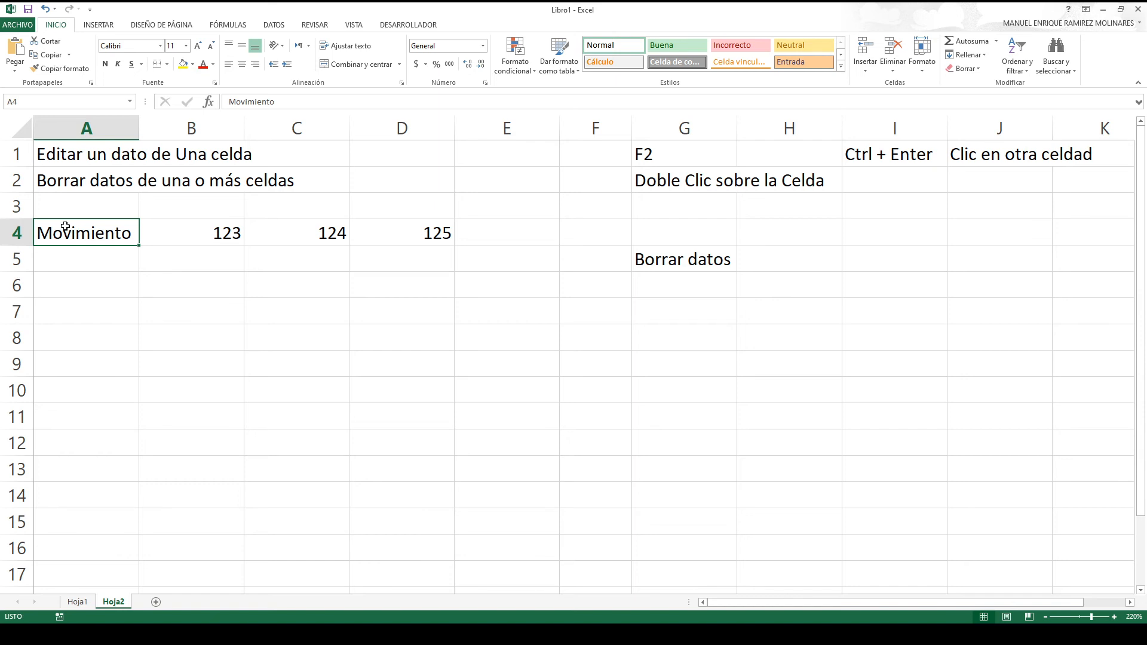
key("Return")
type("Mov")
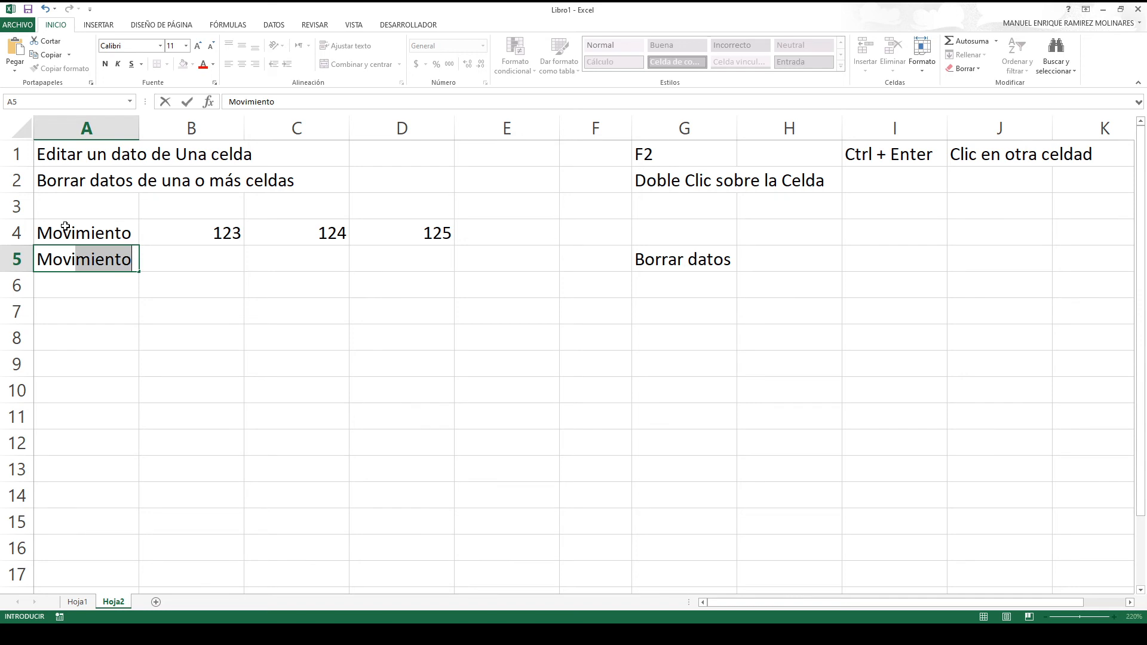
key("Escape")
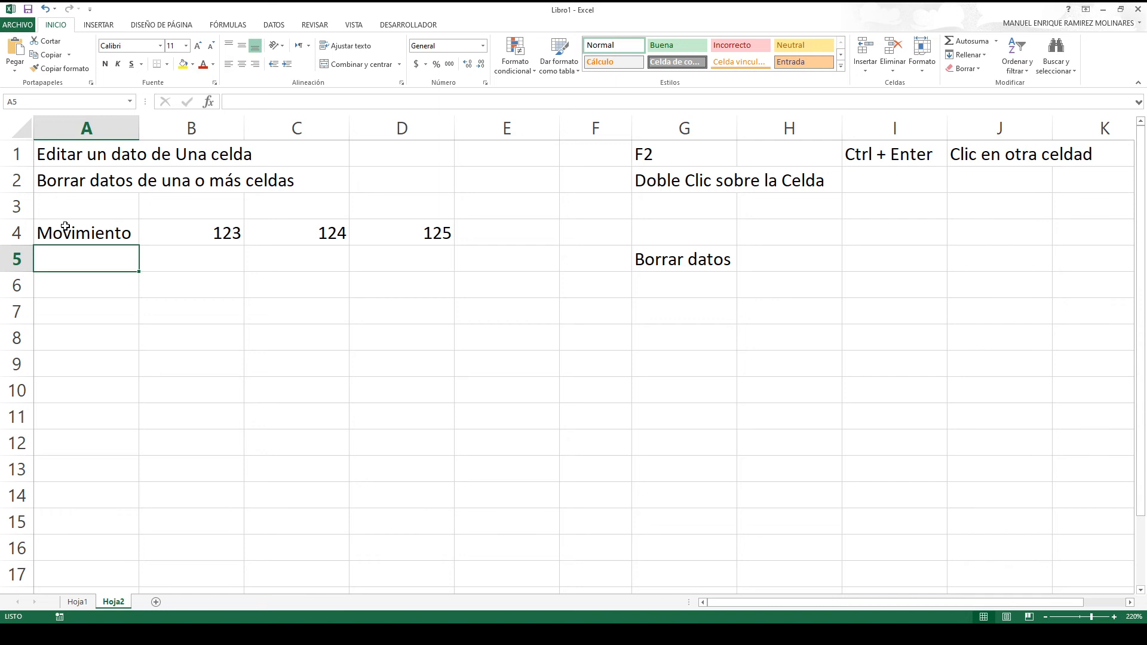
- Enter "Tecla Supr, Del, Delete" in cell H5 beside the "Borrar datos" heading and reselect that cell
left_click(66, 225)
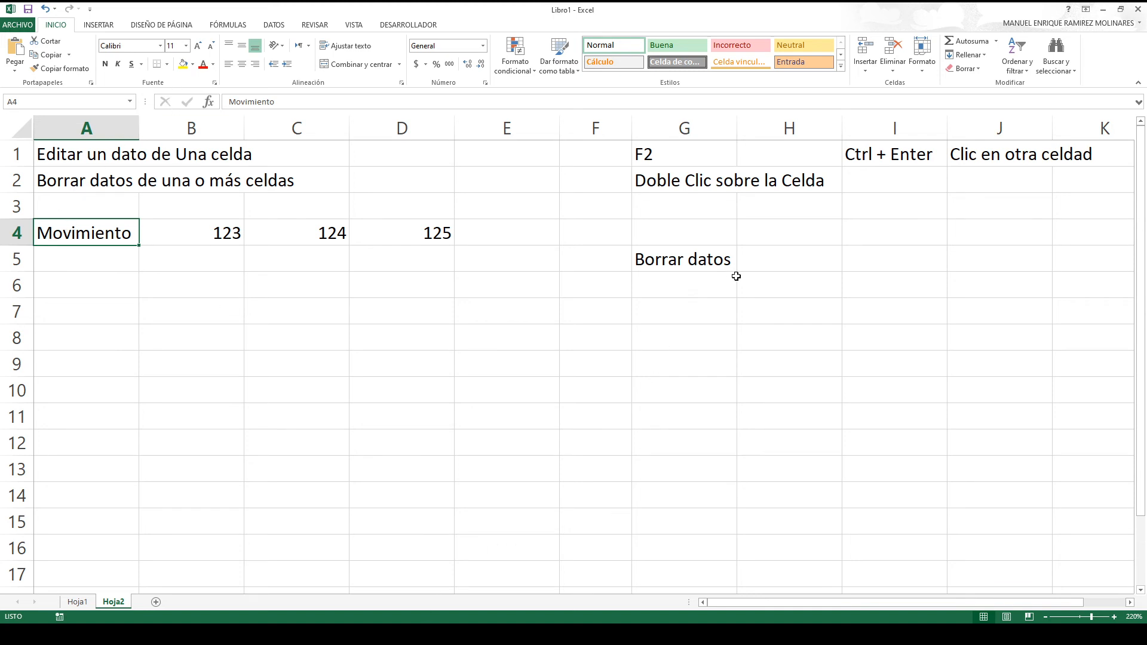
left_click(754, 262)
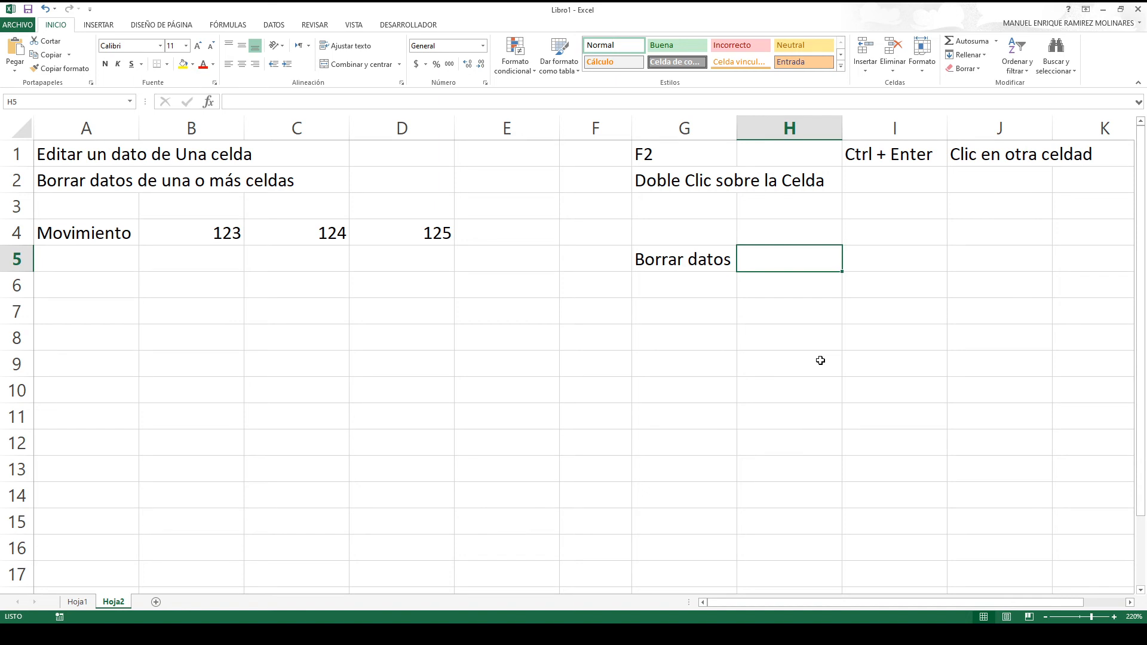
type("Tecla ")
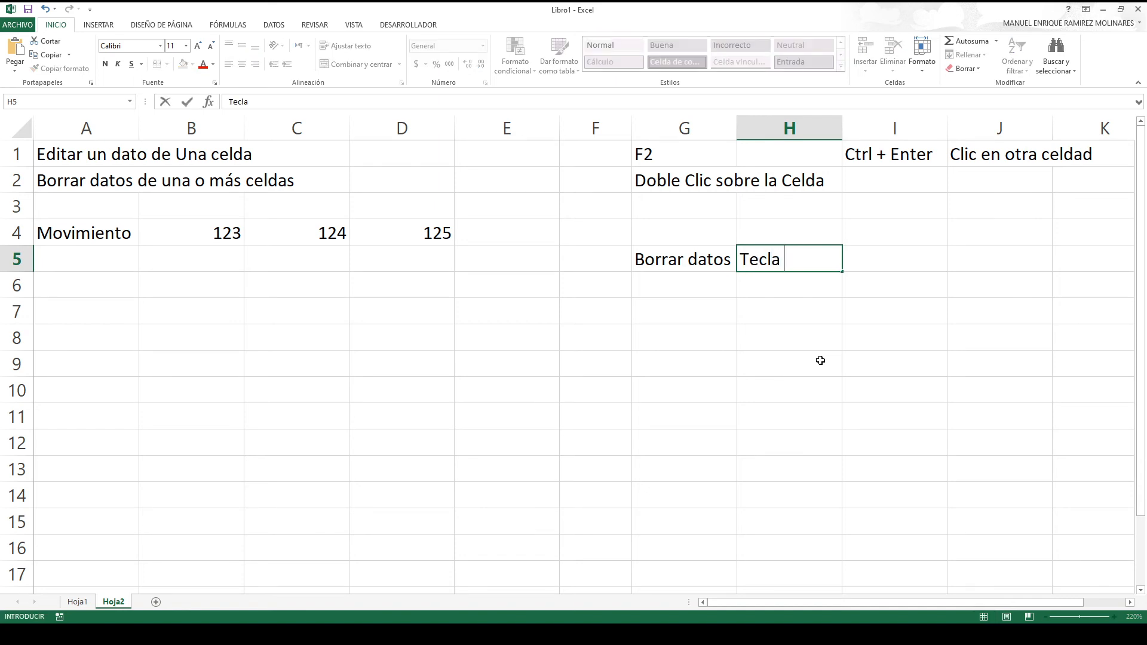
type("Supr, Del")
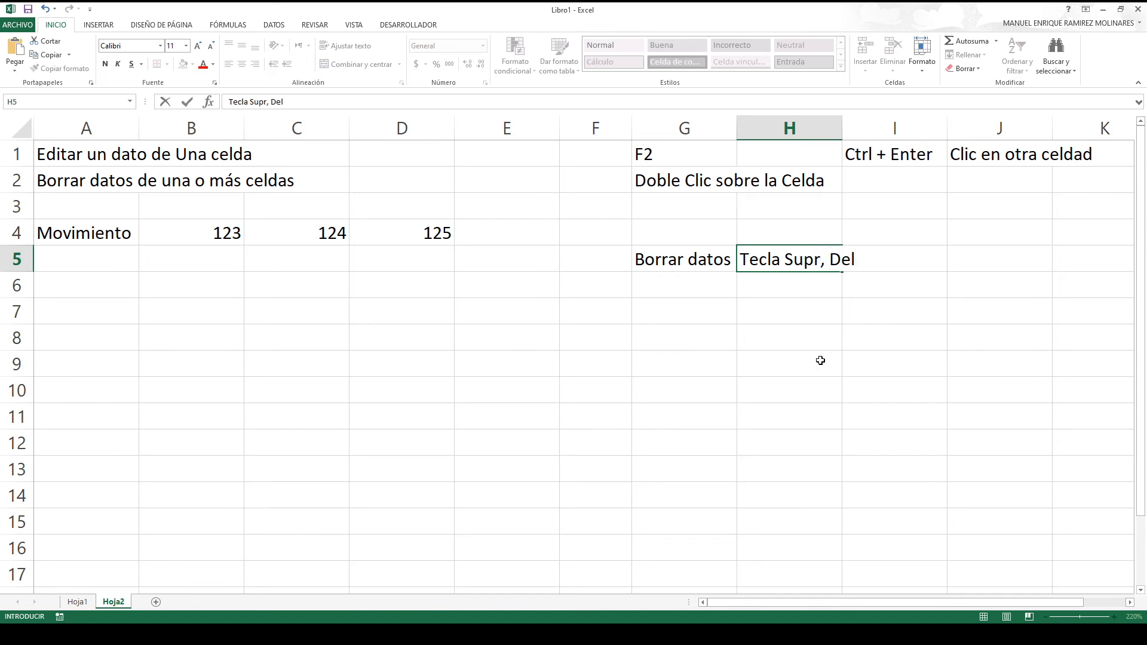
type(", Delete")
key("Return")
key("Up")
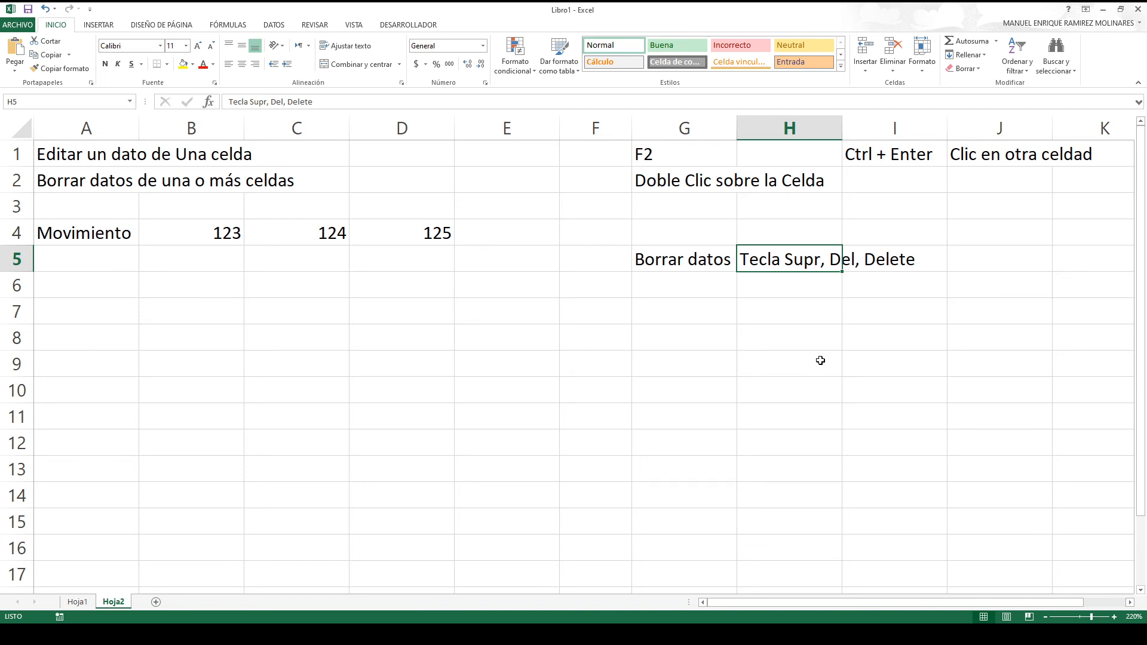
- Move to cell A4 and clear its contents directly
key("Up")
key("Down")
key("Left")
key("Home")
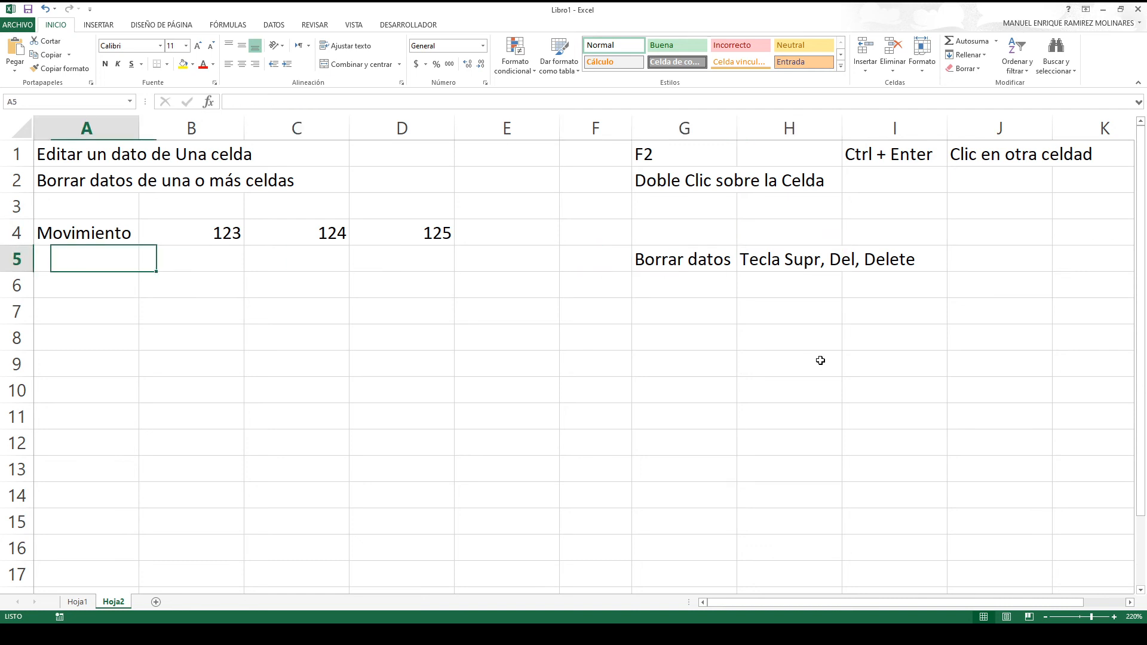
key("Up")
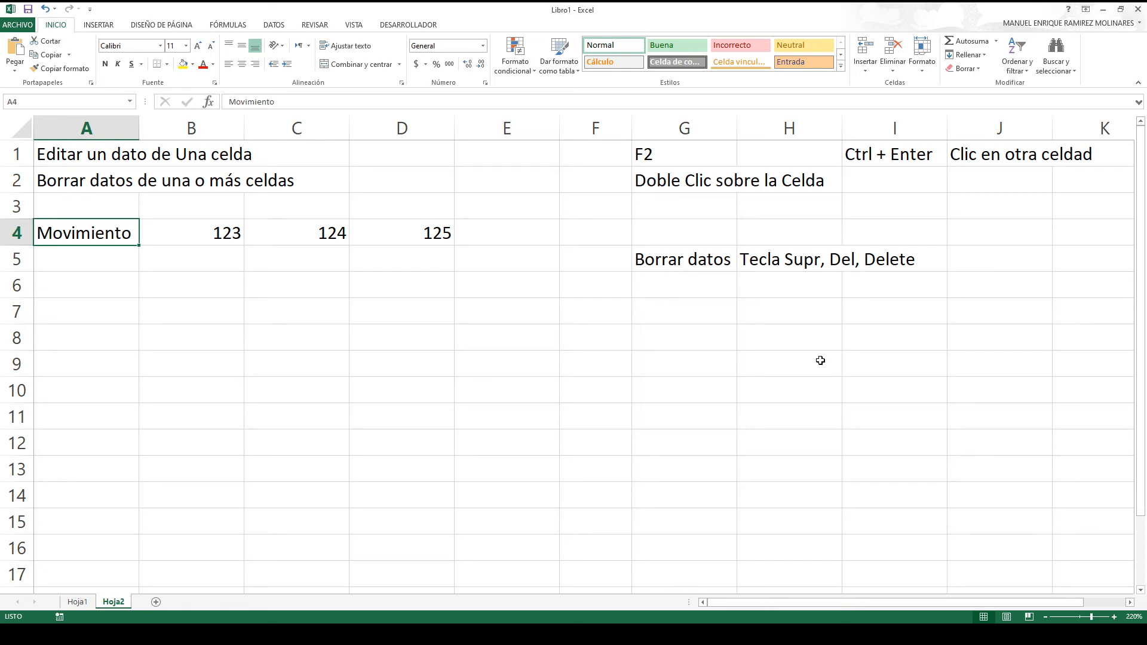
key("Delete")
key("Down")
key("Up")
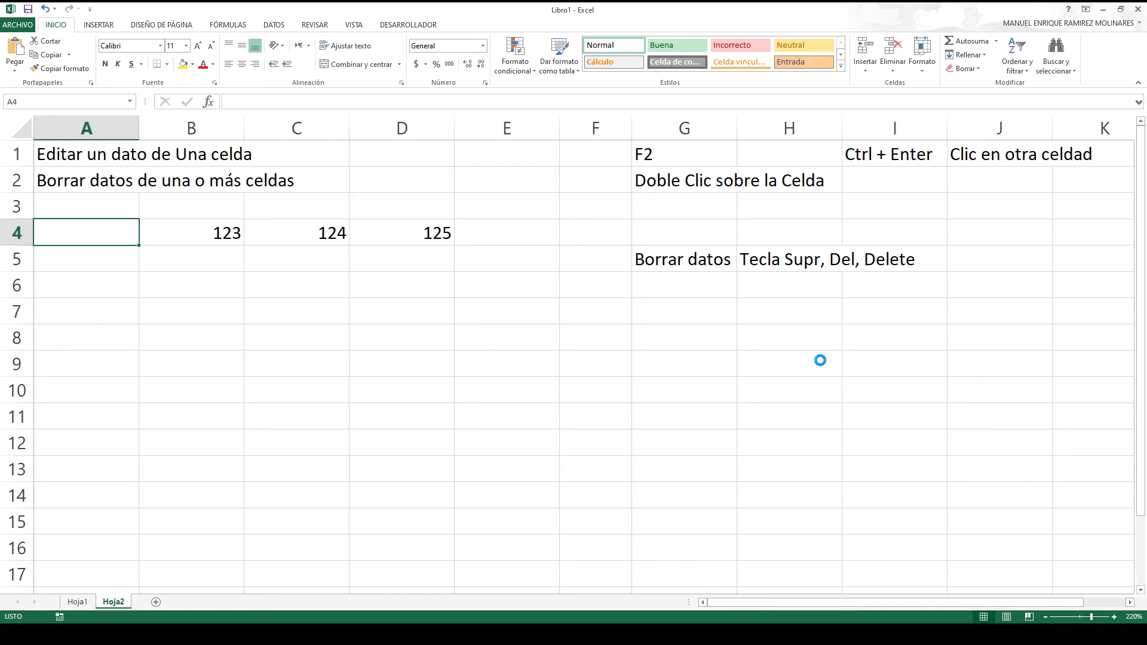
- Undo the clearing of cell A4, and repeat the clearing and undo once more
key("ctrl+z")
key("Down")
key("Up")
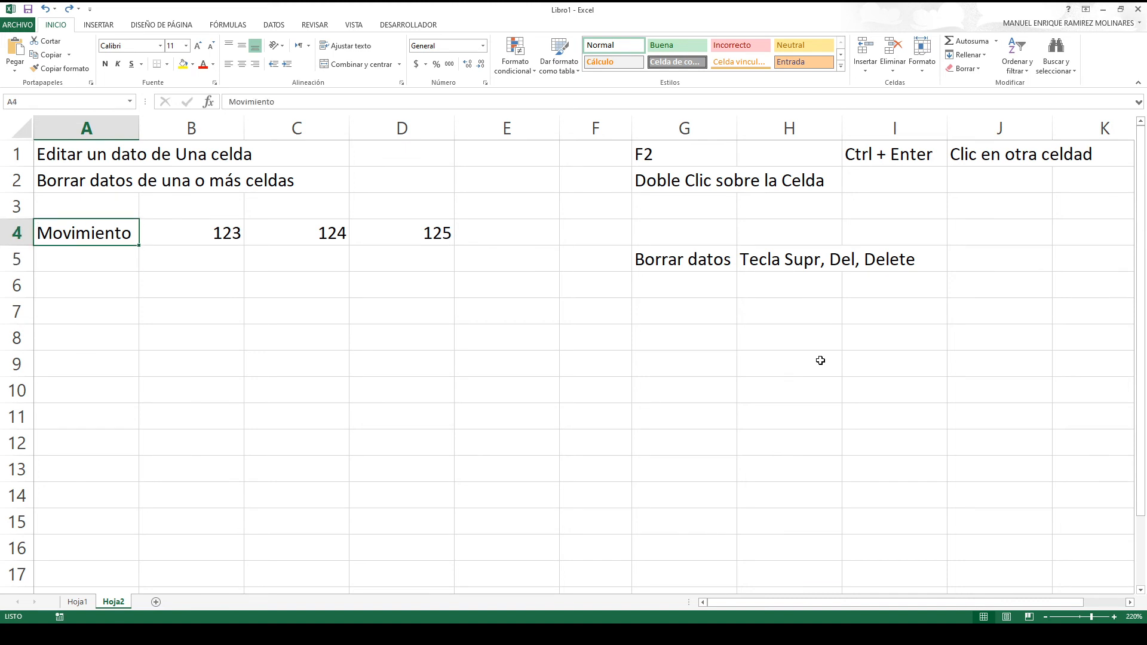
key("Delete")
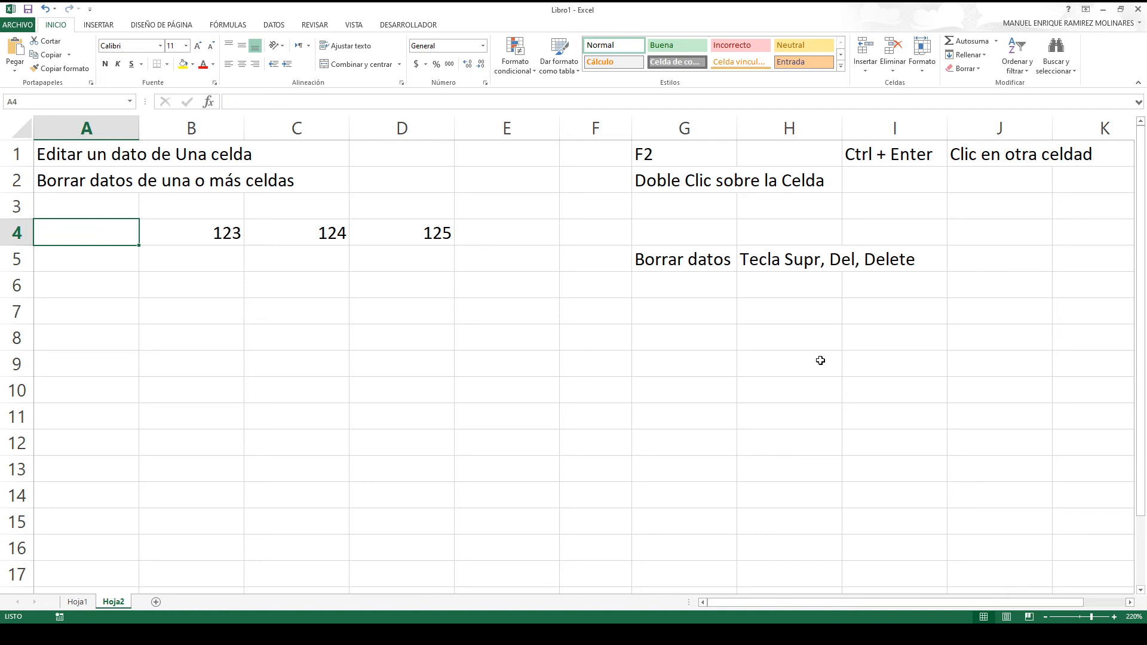
key("ctrl+z")
- Enter "Ctrl + Z" in cell B7
key("Down")
key("Down")
key("Down")
key("Right")
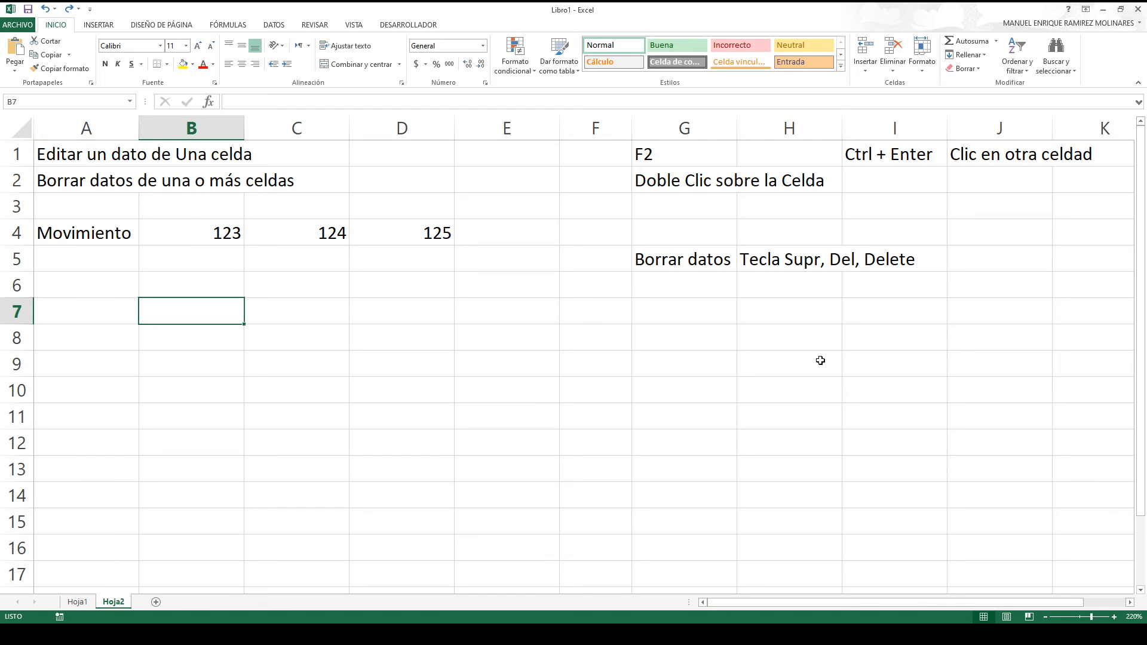
type("Ctrl +")
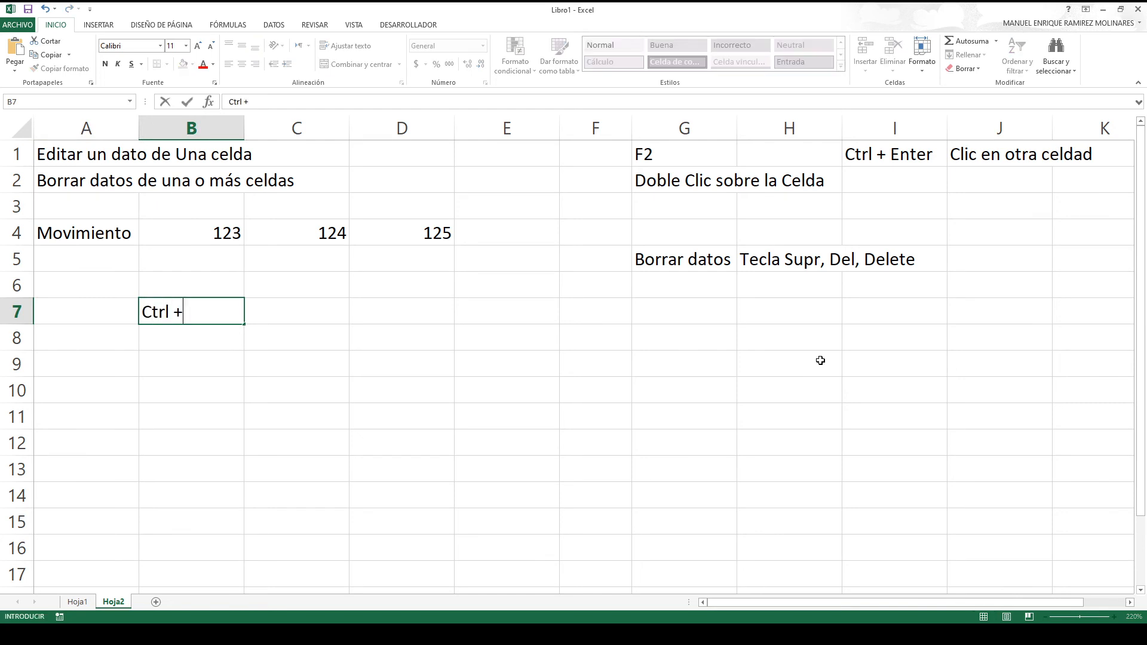
type(" >")
key("BackSpace")
type("Z")
key("Return")
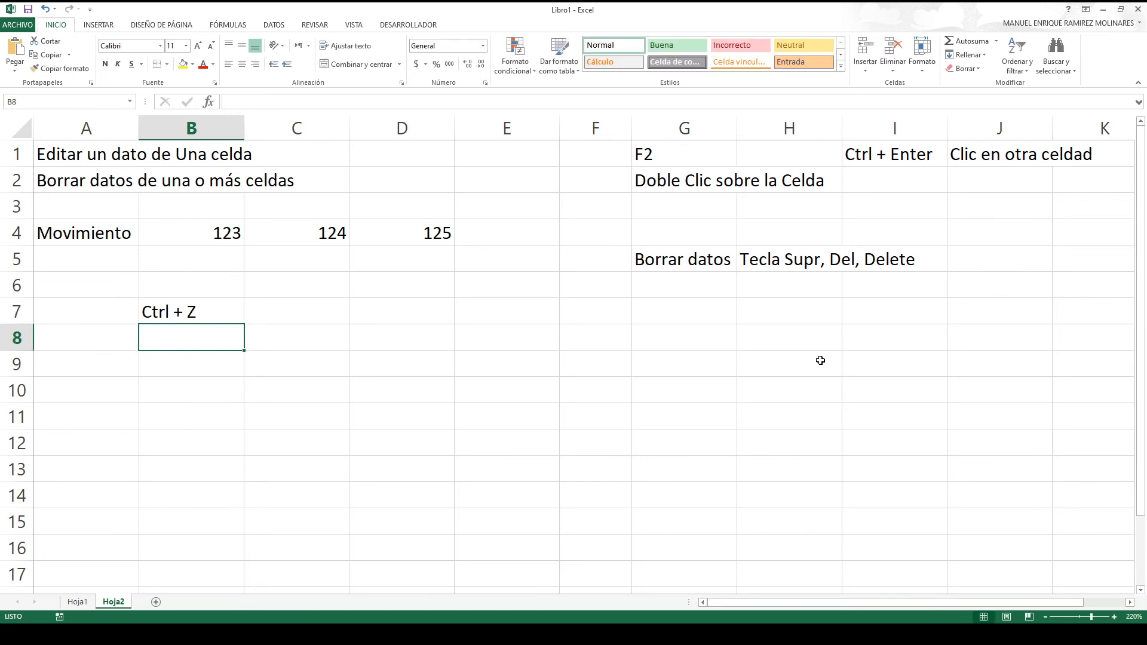
- Return to cell A4, erase "Movimiento" in entry mode and commit the empty cell while keeping it selected
key("Up")
key("Up")
key("Up")
key("Up")
key("Left")
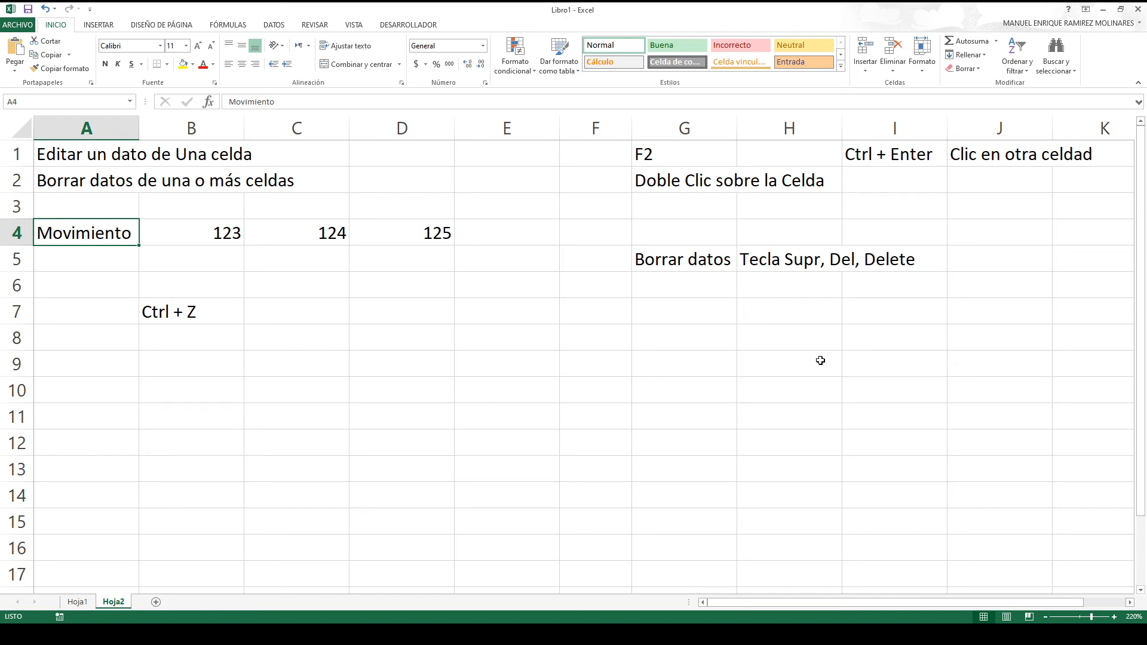
key("BackSpace")
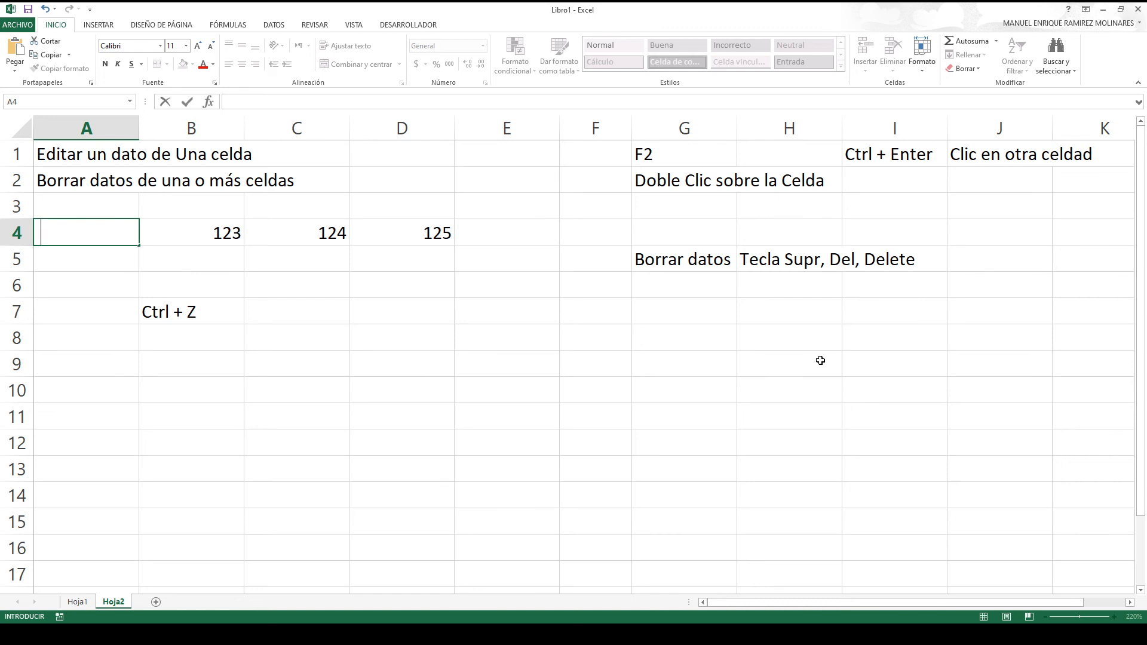
key("ctrl+Return")
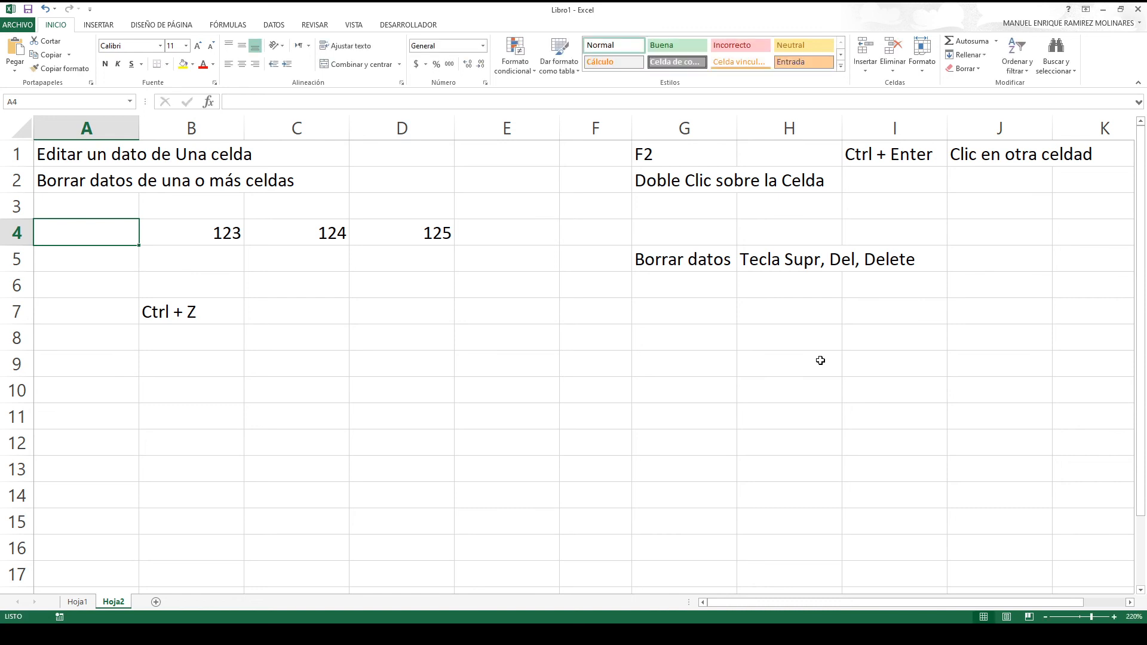
- Open the empty cell A4 for editing, try erasing again and commit it while keeping it selected
key("F2")
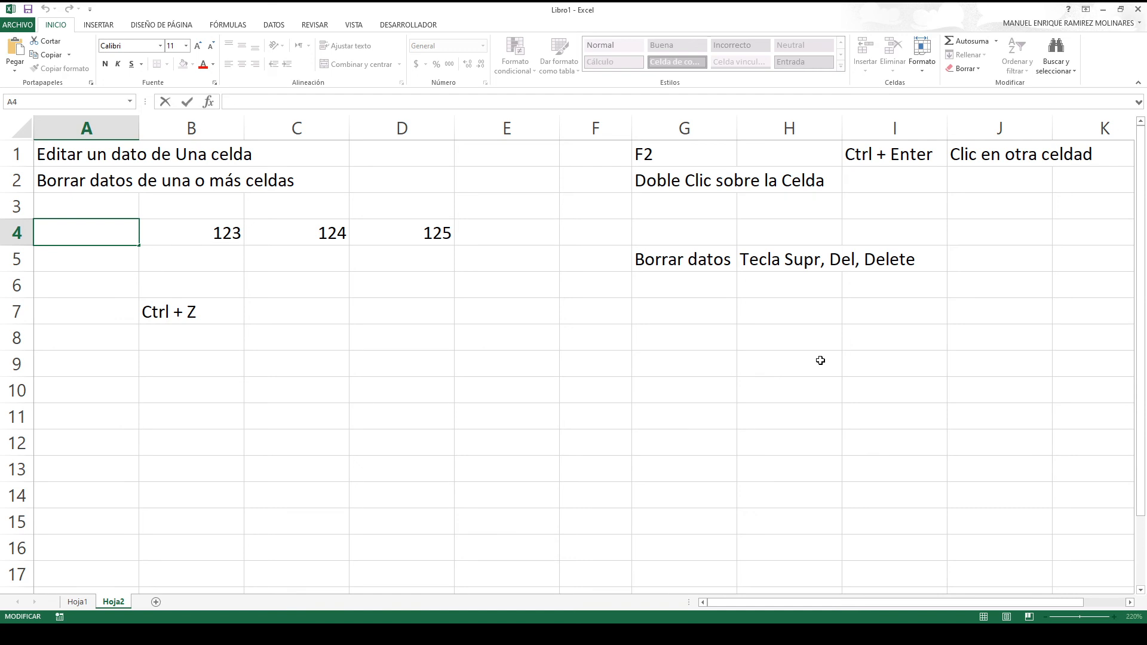
key("BackSpace")
key("ctrl+Return")
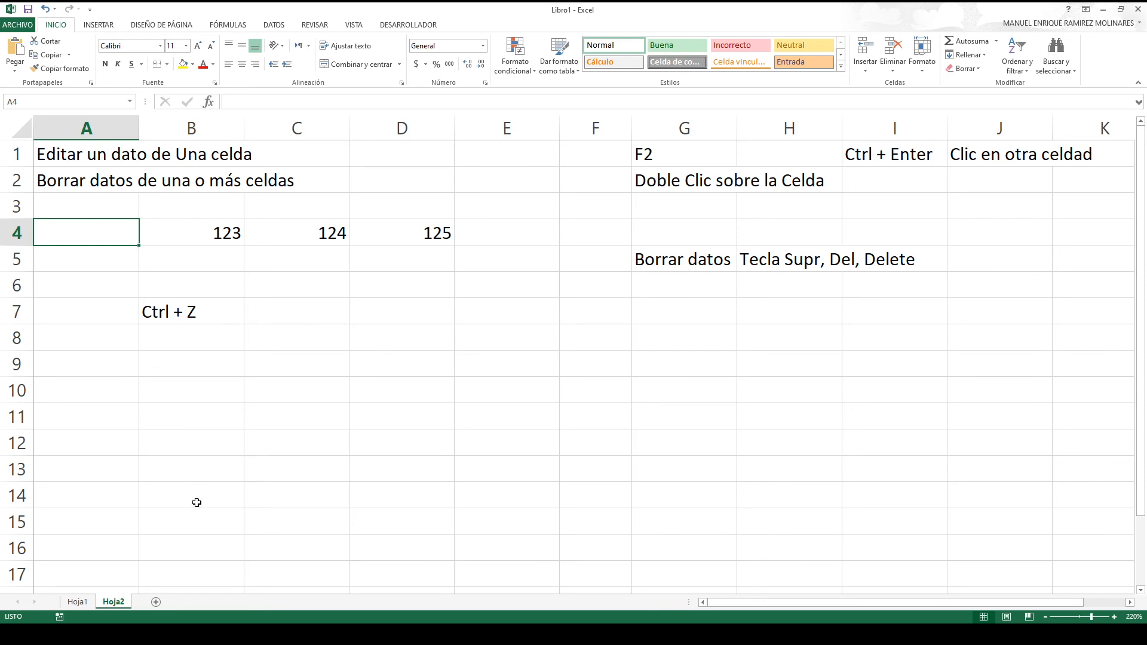
- Add a new sheet after Hoja2 and zoom it to 180%
left_click(155, 602)
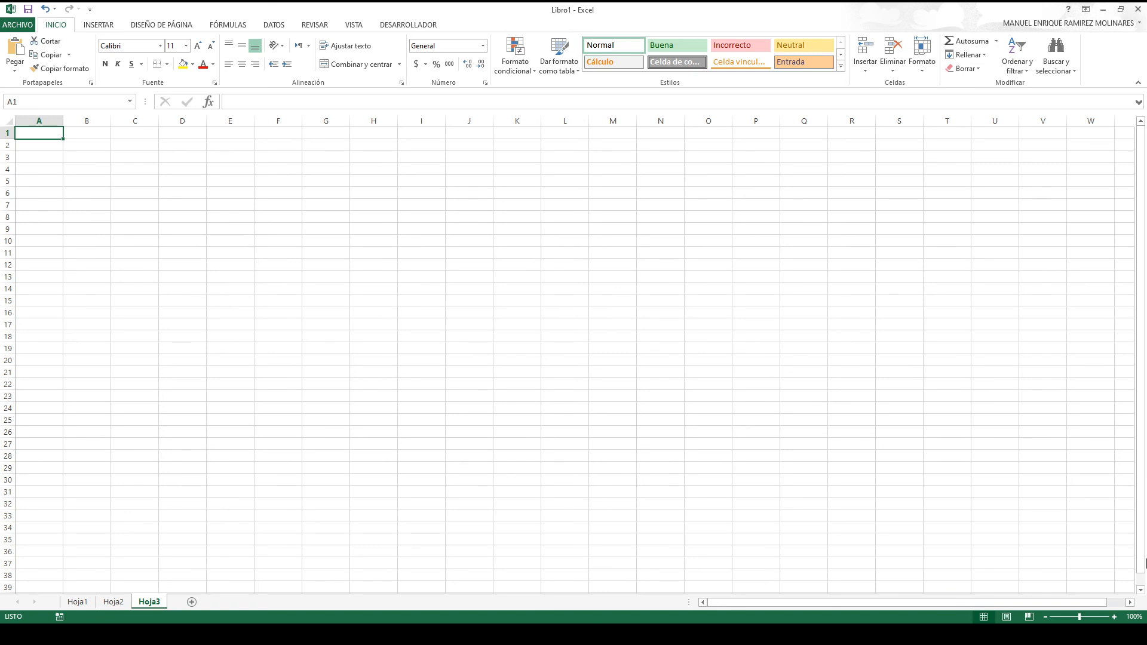
left_click(1113, 617)
left_click(1113, 616)
left_click(1114, 616)
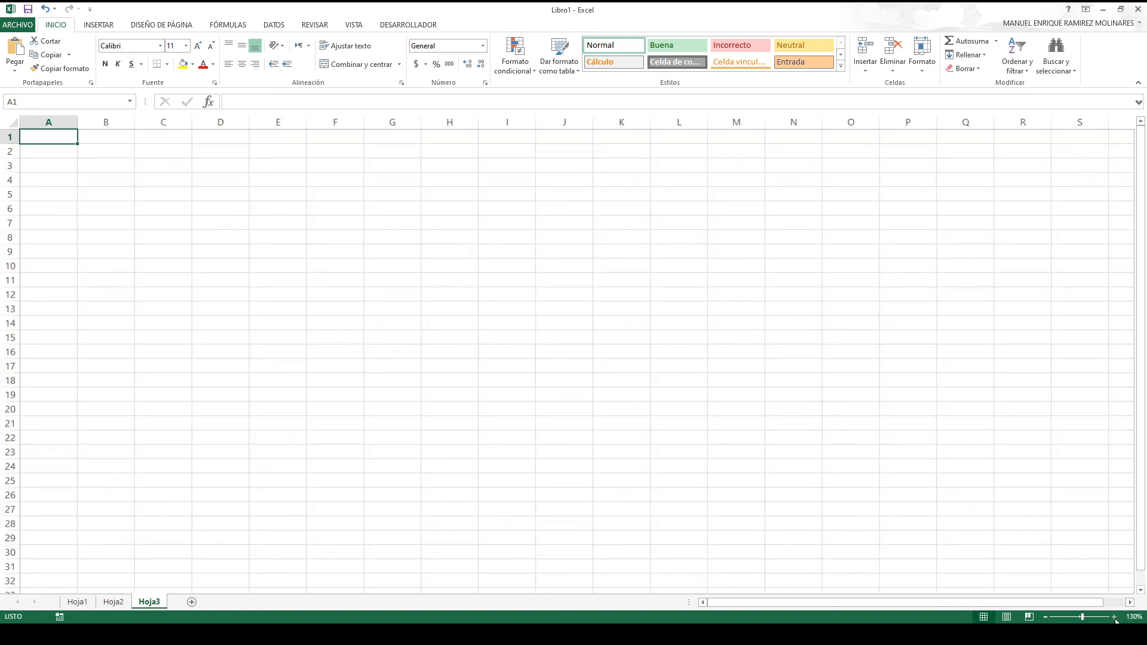
left_click(1113, 617)
left_click(1114, 617)
left_click(1114, 616)
left_click(1114, 617)
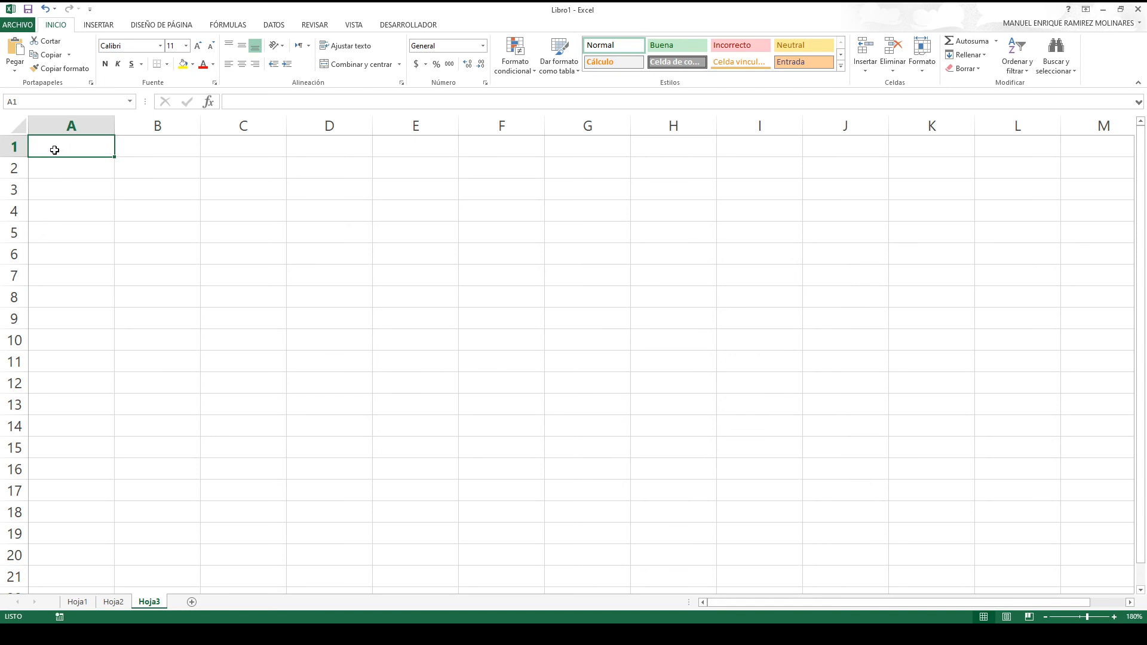
key("Down")
key("Down")
key("Right")
key("Right")
key("Left")
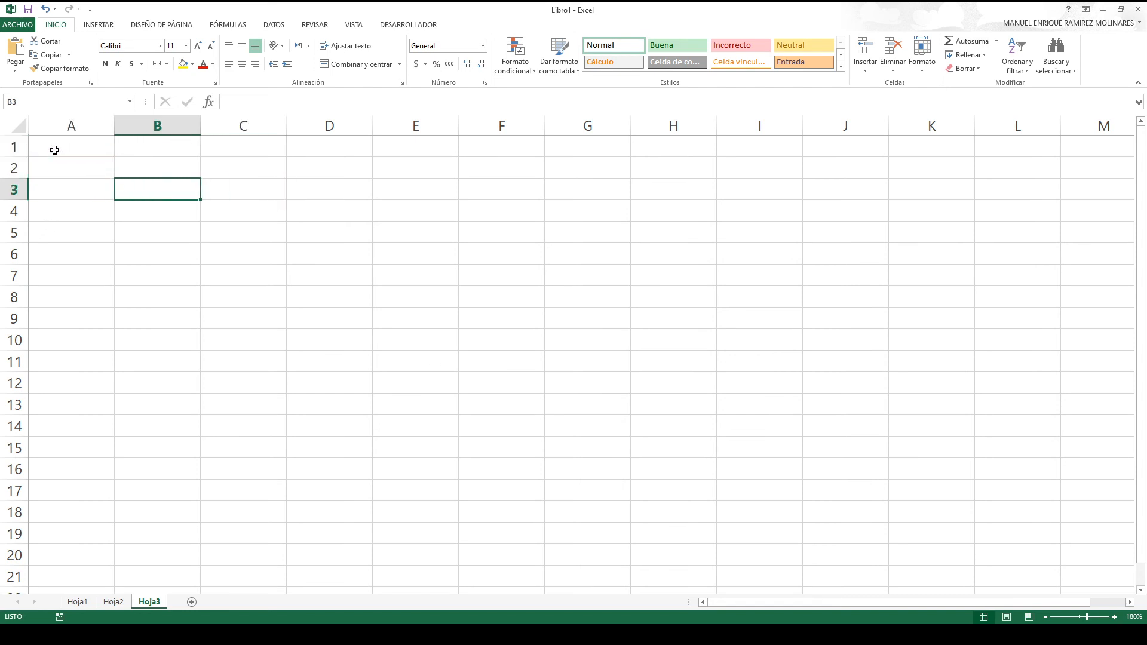
key("Right")
key("Down")
key("Down")
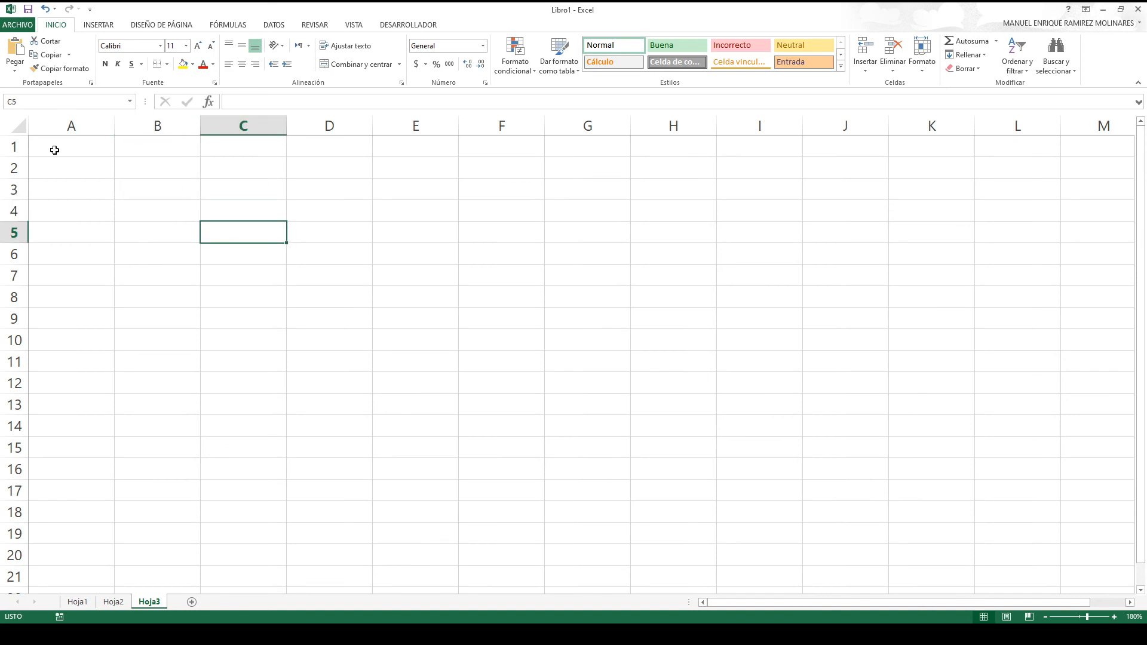
key("Up")
key("Up")
key("Up")
key("Up")
key("Left")
key("Left")
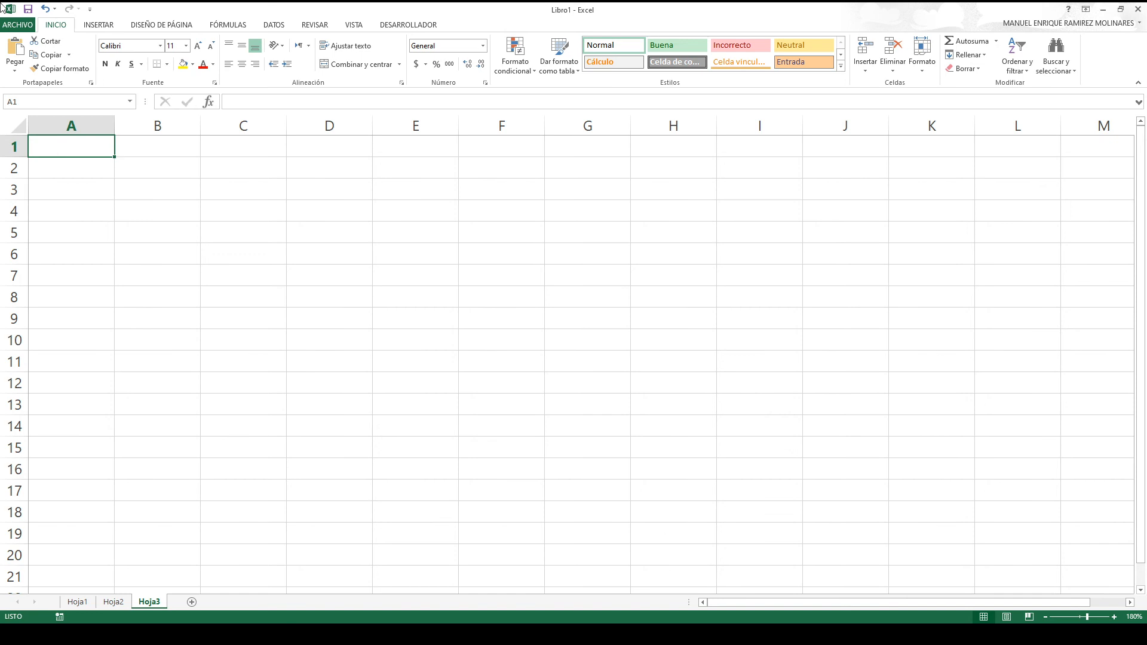
- Open the print view for the new sheet and return to the grid to display the page boundary lines
left_click(13, 27)
left_click(20, 171)
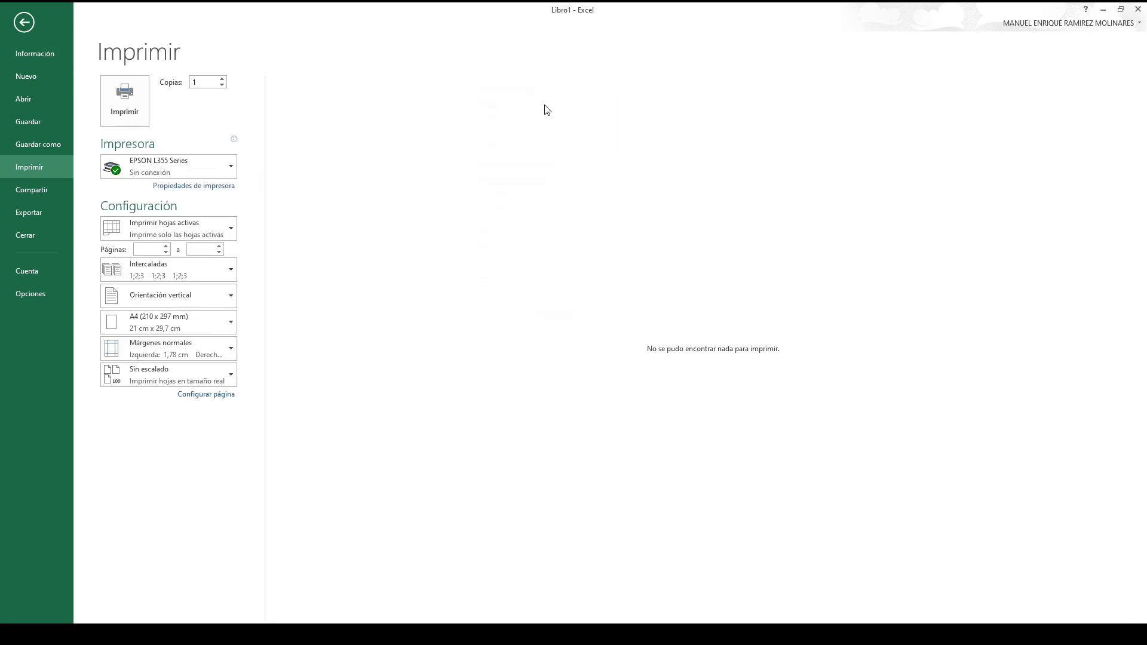
left_click(29, 18)
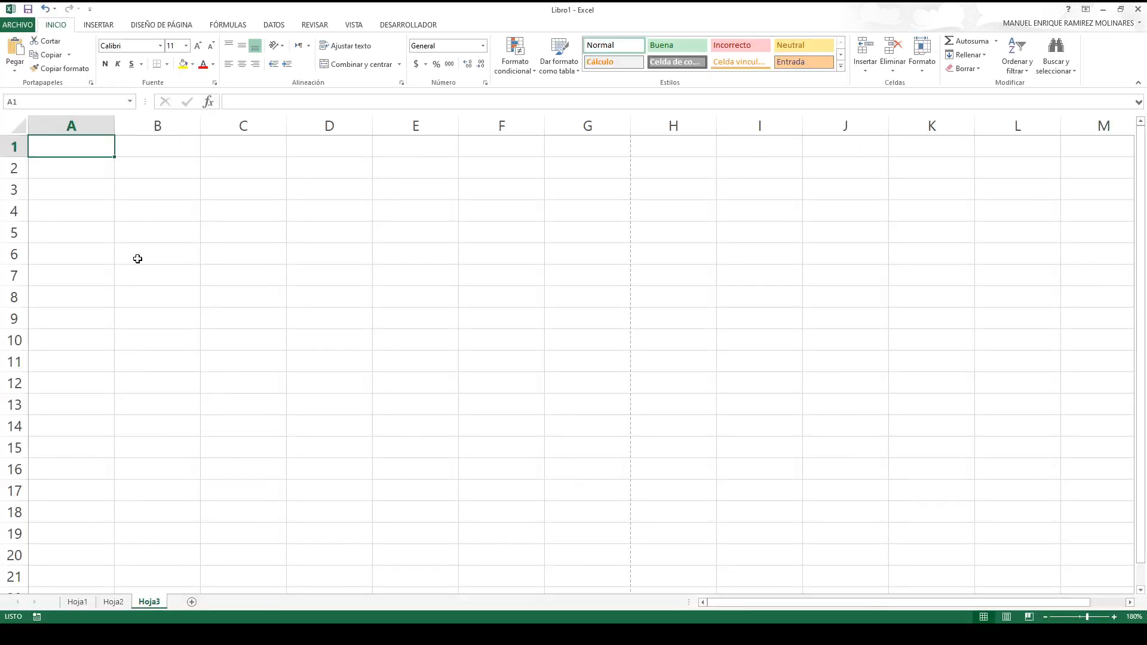
- Select range A1:G19 and examine the printed page's column and row limits, returning to the top of the sheet
left_click_drag(45, 145, 608, 530)
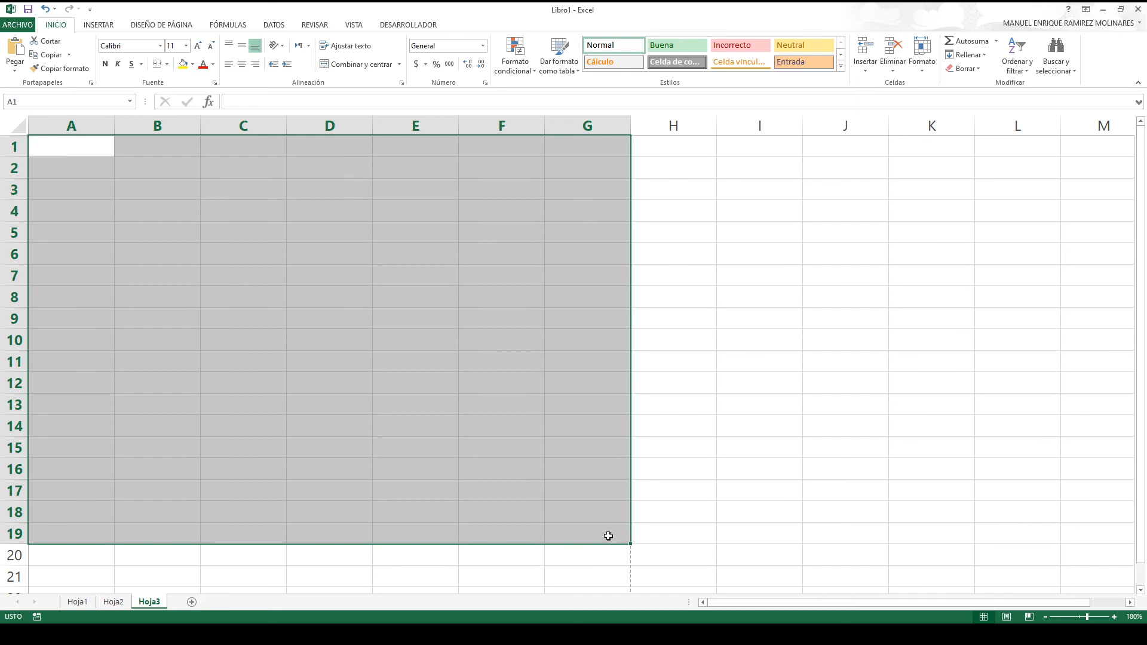
scroll(607, 533, "down", 4)
scroll(606, 535, "down", 2)
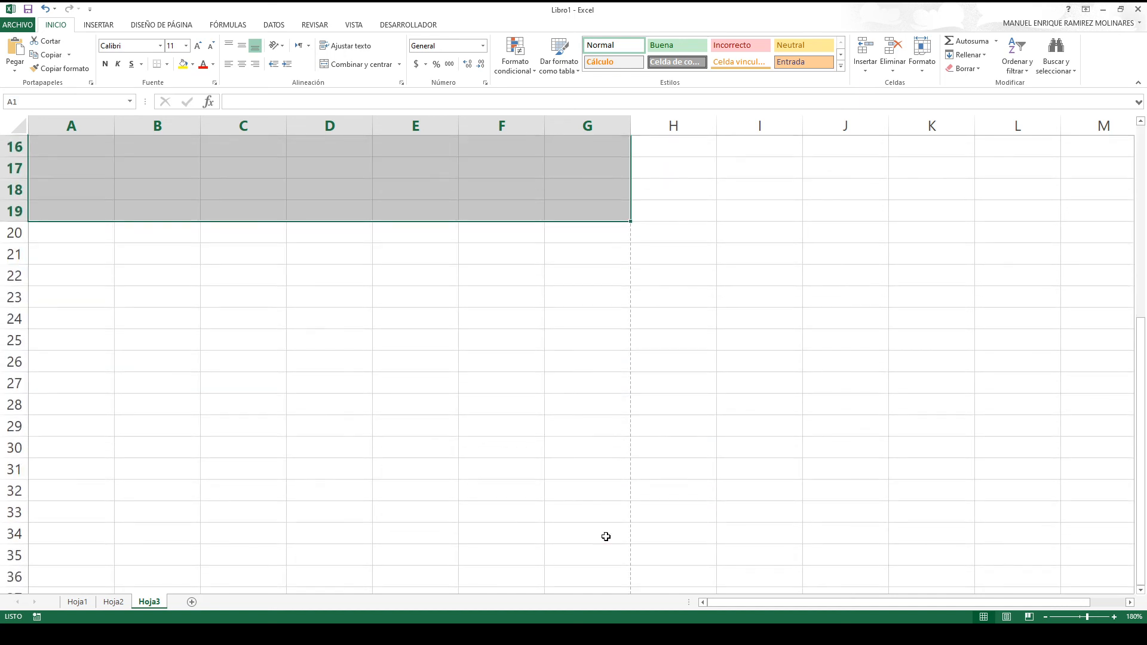
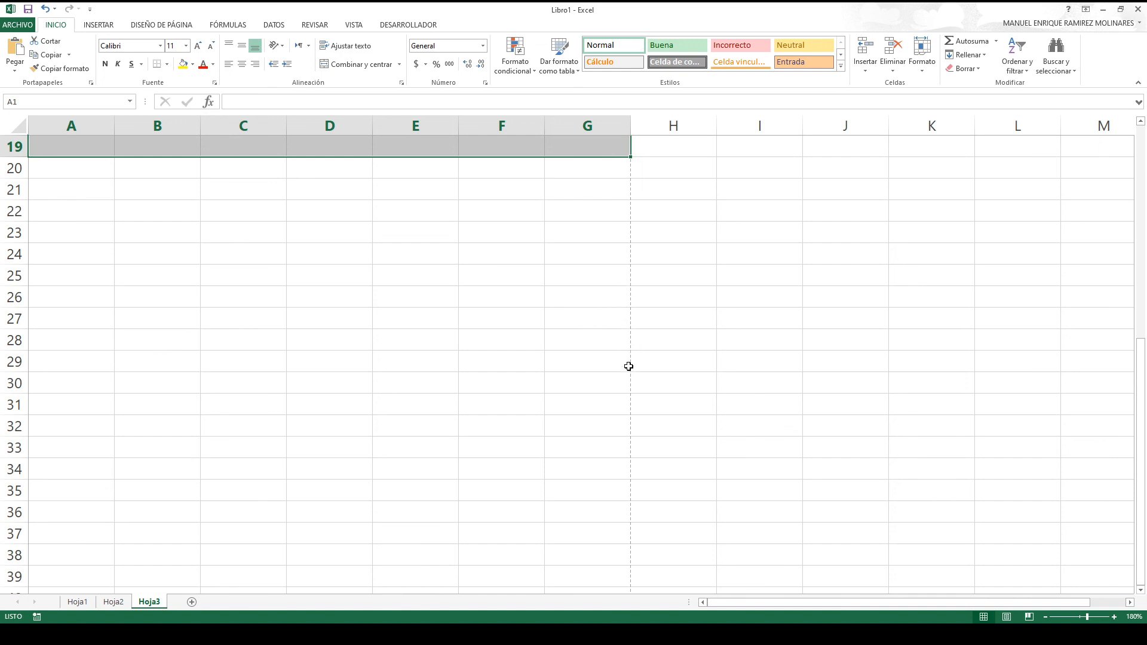
scroll(632, 398, "down", 1)
scroll(631, 398, "down", 4)
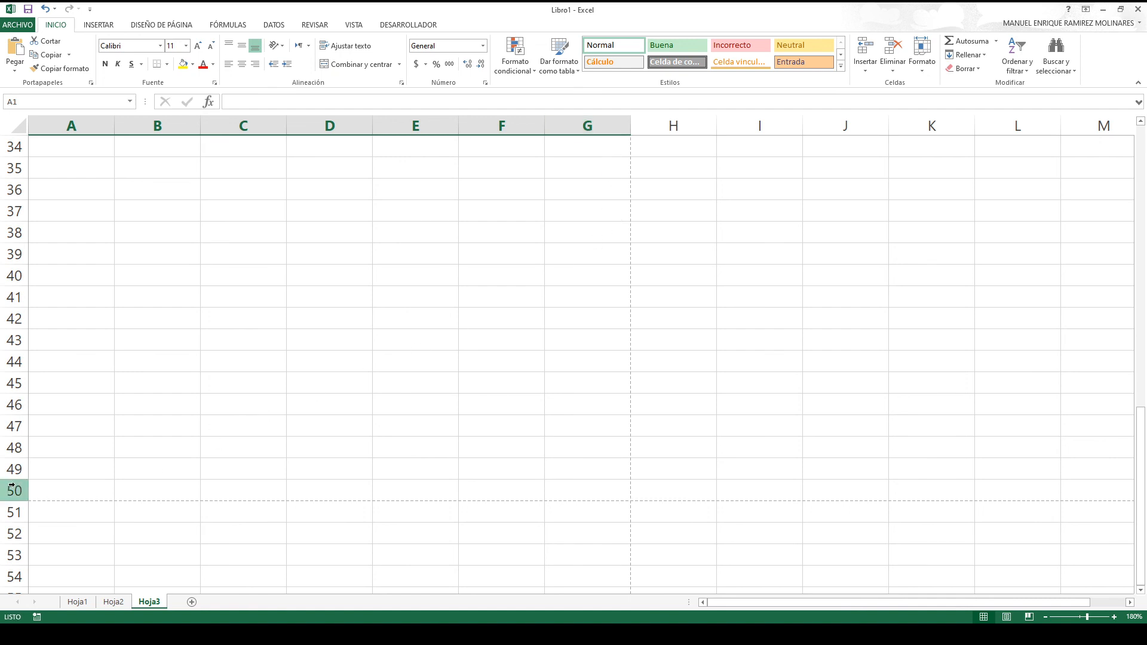
scroll(11, 486, "down", 1)
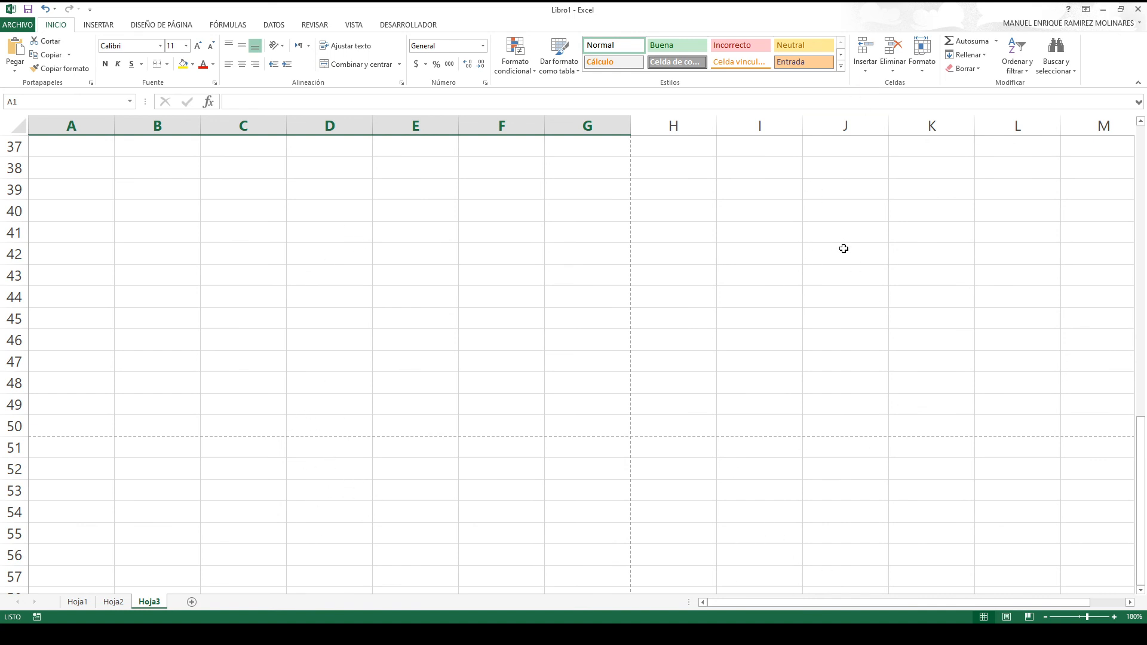
scroll(831, 239, "up", 12)
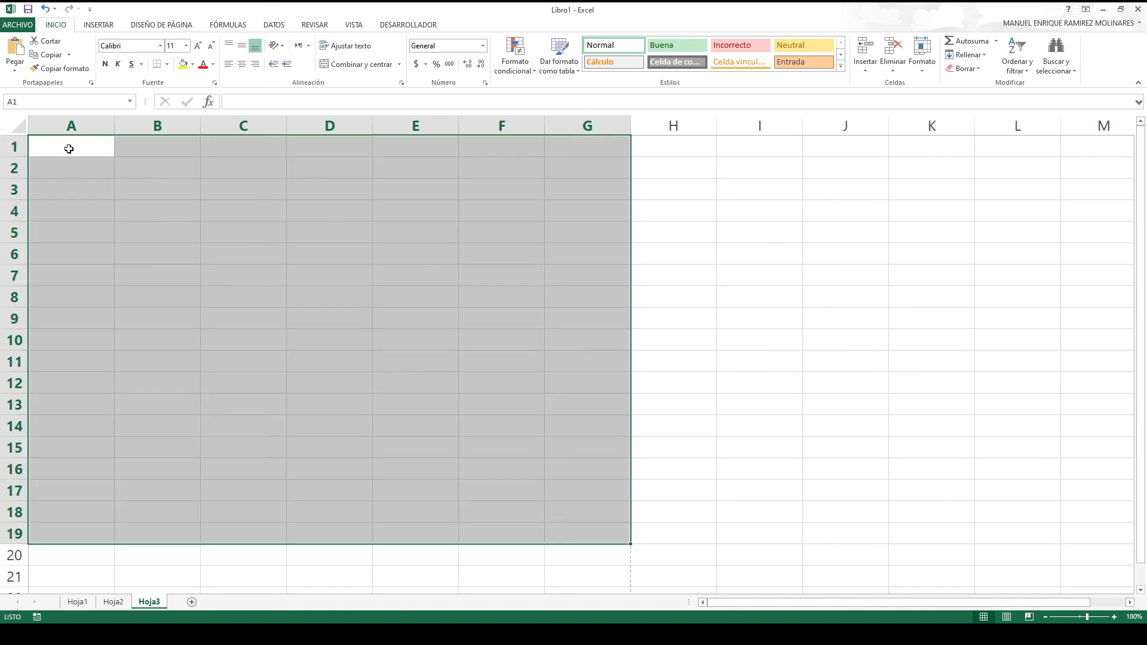
- Enter "A" in cell H1, just beyond the page boundary, and return to cell A1
left_click(70, 147)
left_click(676, 143)
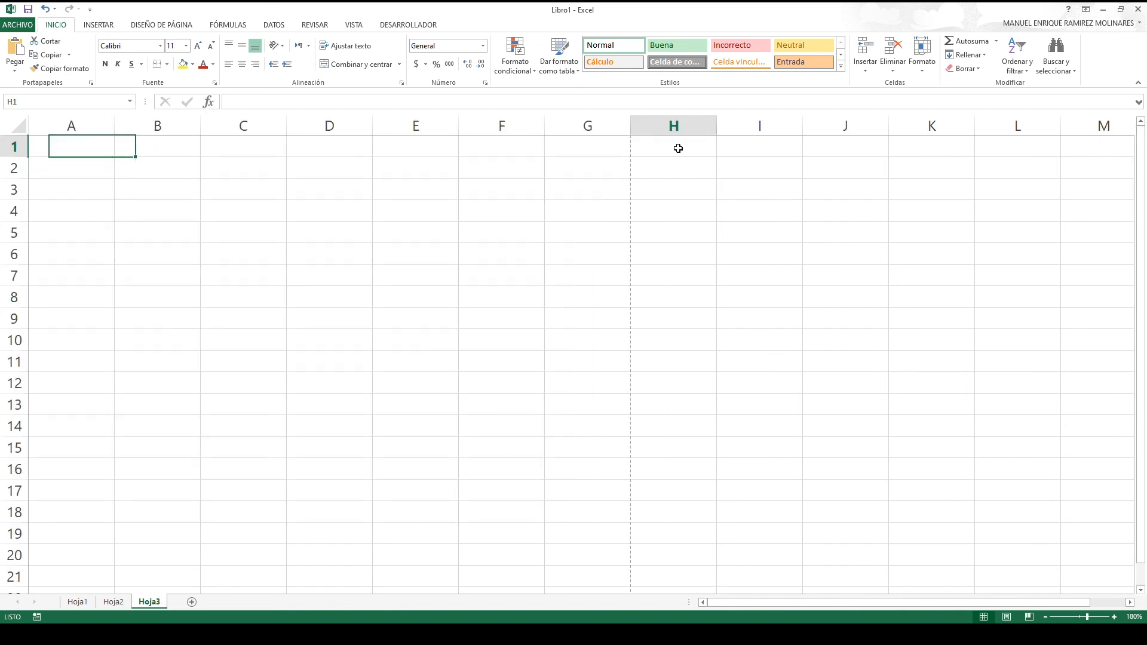
type("A")
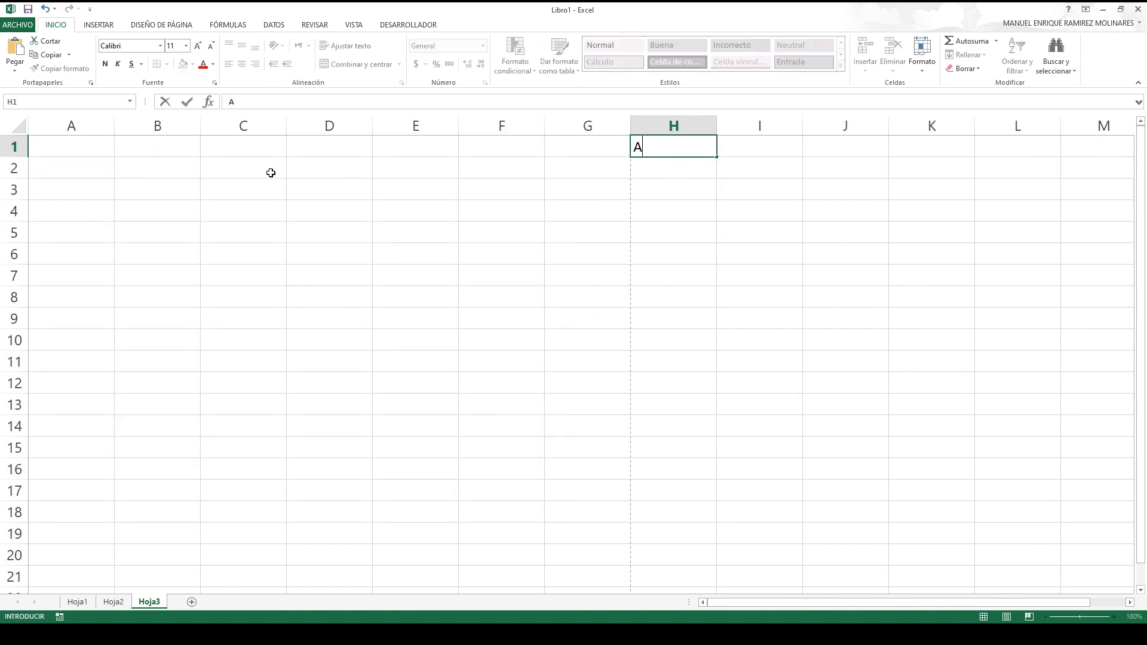
left_click(92, 143)
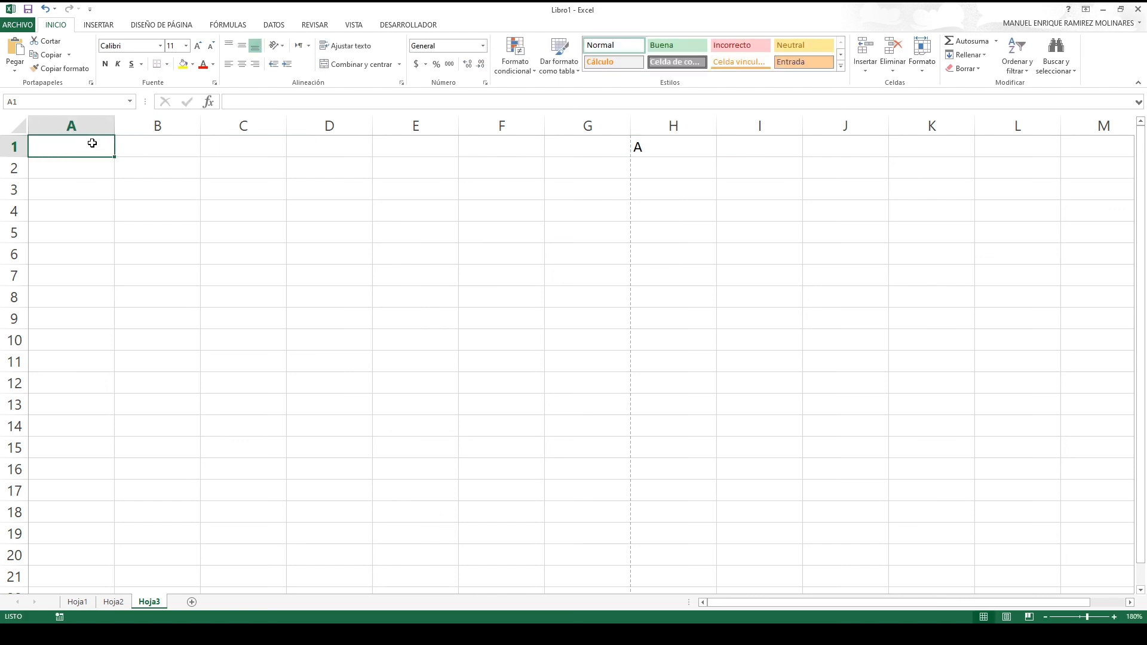
- Enter "B" in cell A1 and compare both pages of the sheet in the print preview, returning to the grid
type("B")
left_click(123, 242)
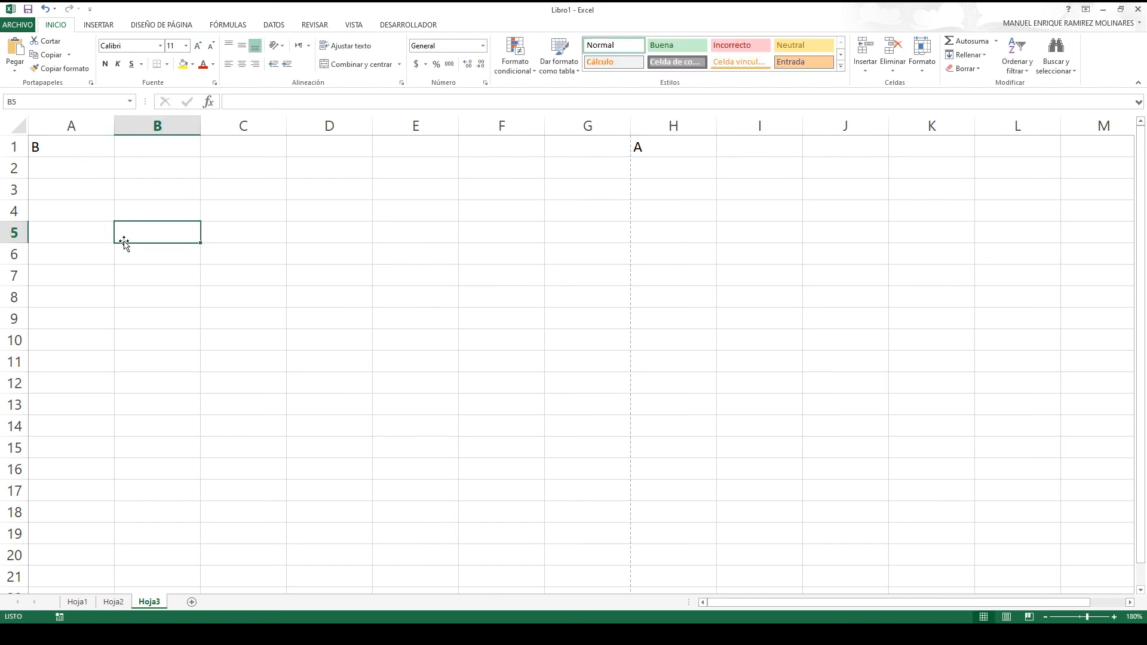
left_click(30, 24)
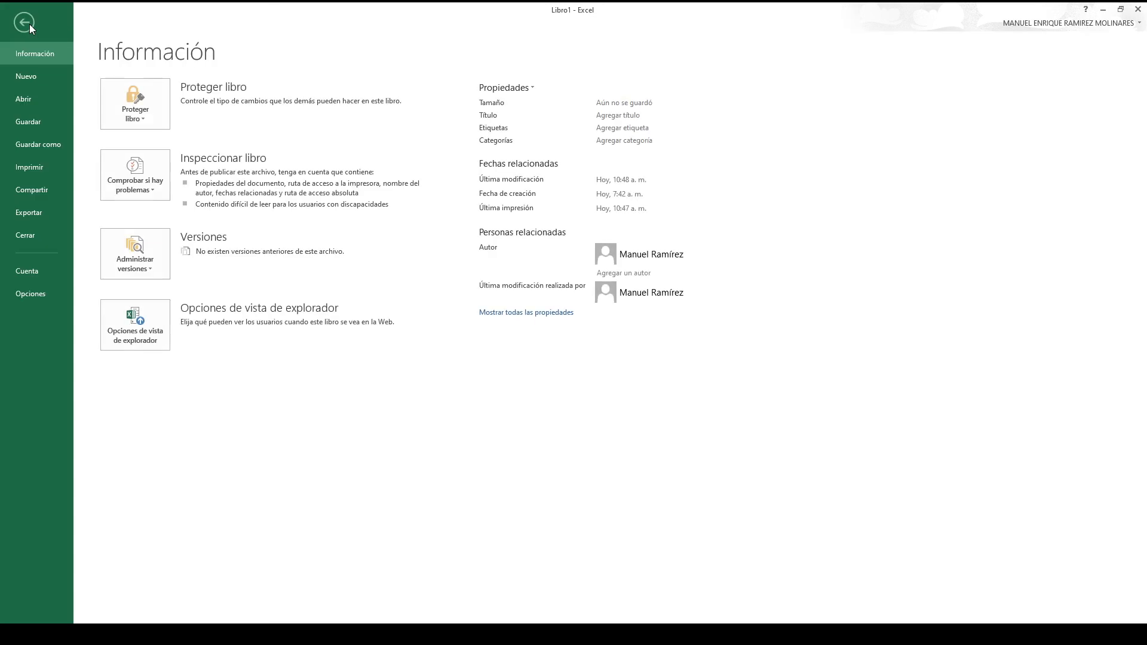
left_click(42, 164)
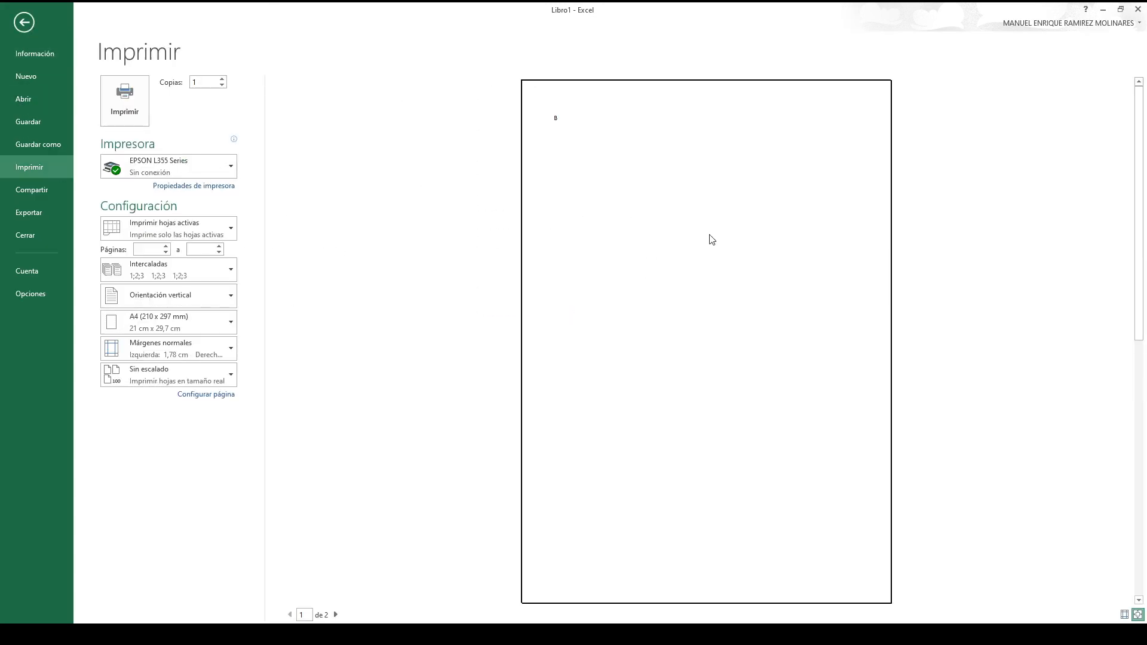
left_click(336, 615)
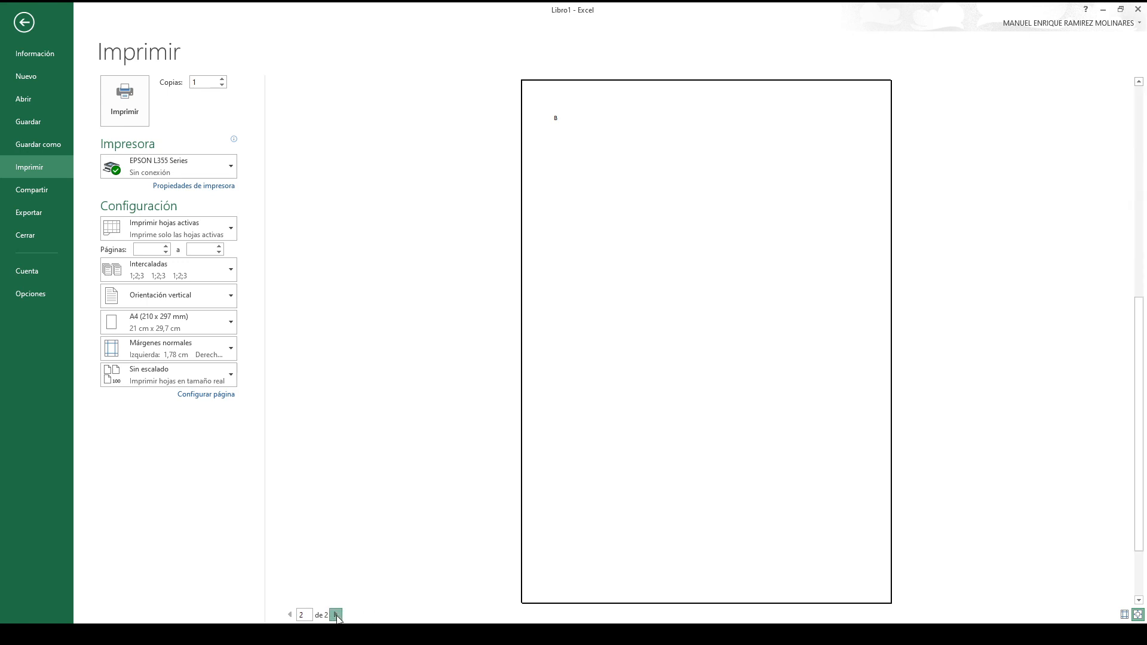
left_click(289, 615)
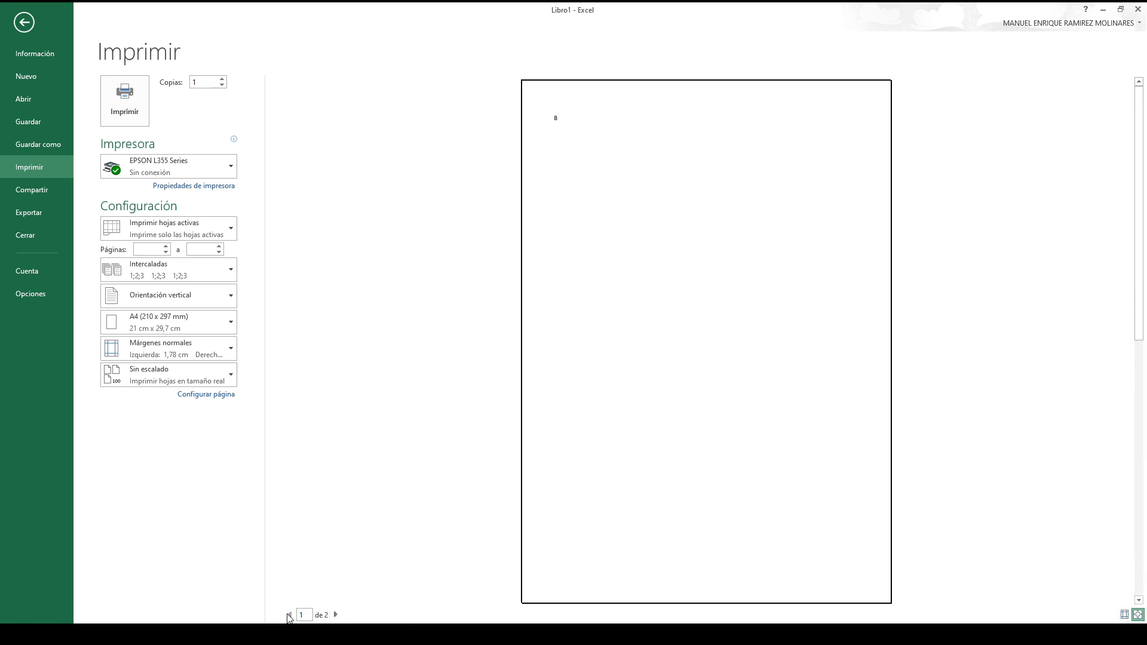
left_click(336, 614)
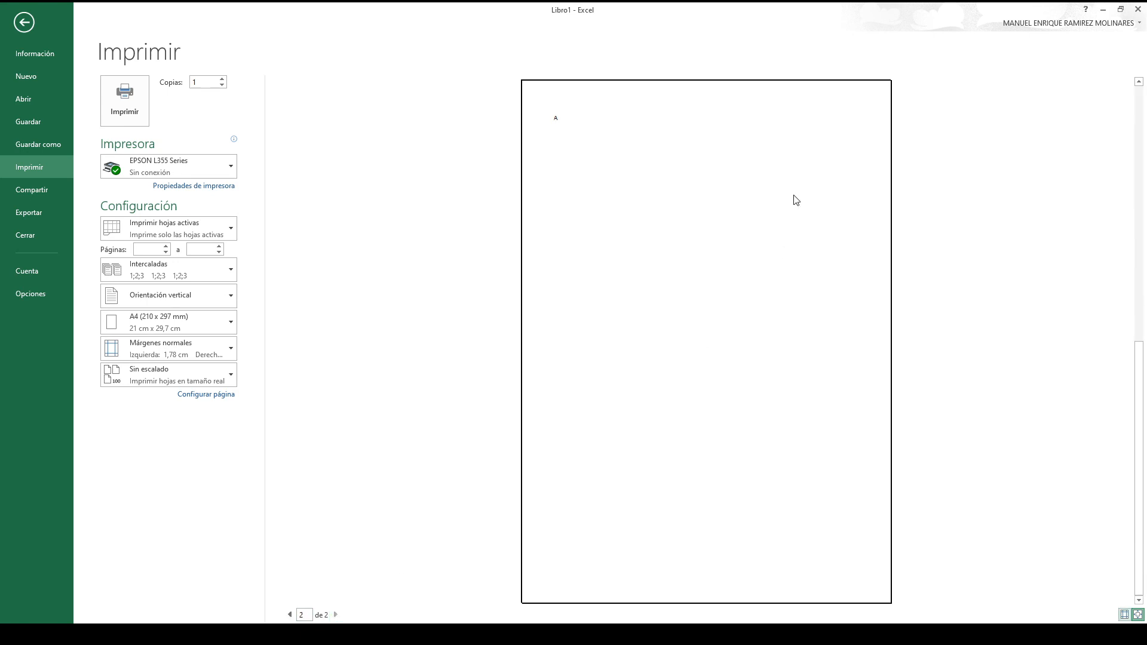
left_click(21, 24)
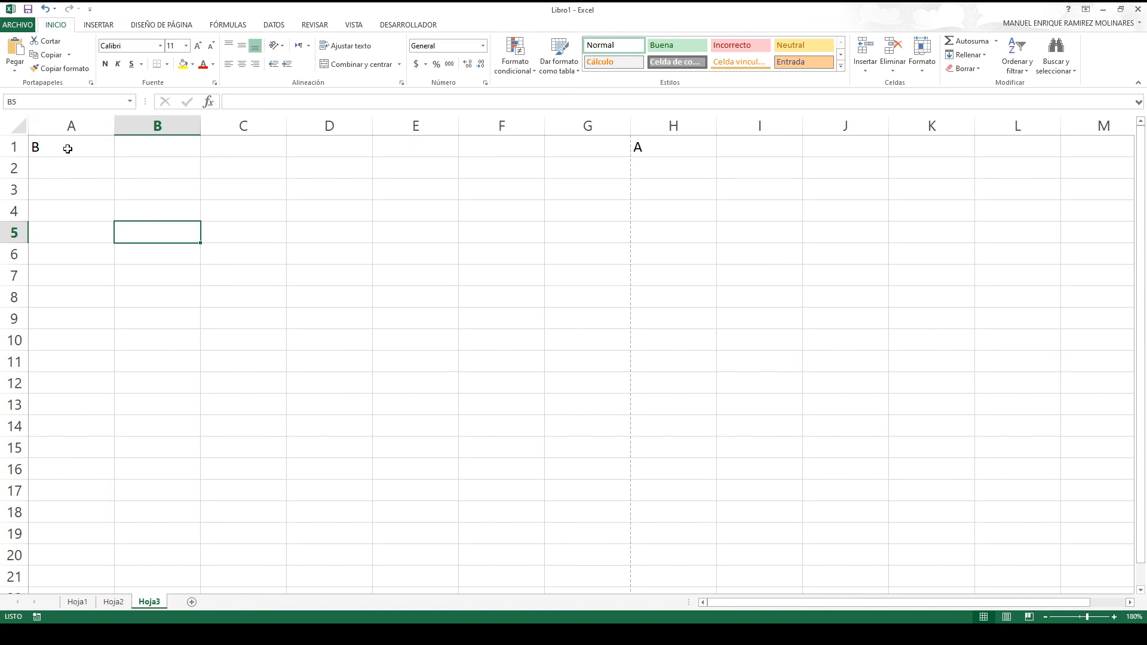
- Delete the letters from cells H1 and A1, ending on cell A1
left_click(68, 148)
left_click(653, 156)
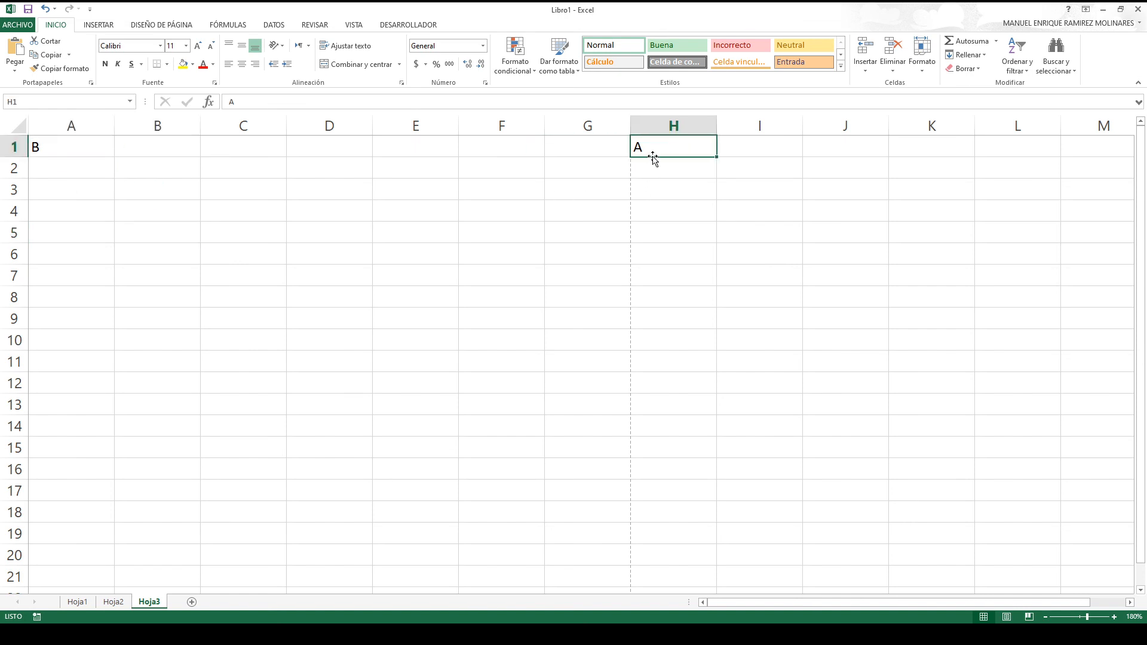
key("Delete")
key("Left")
key("Left")
key("Left")
key("Left")
key("Left")
key("Left")
key("Left")
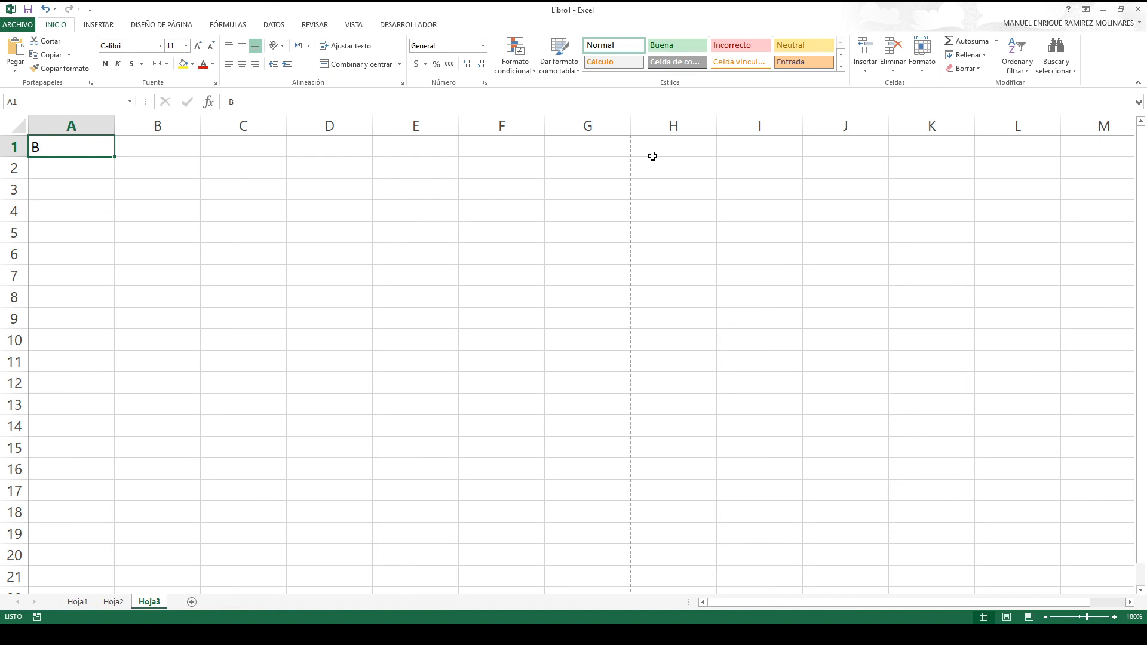
key("Delete")
- Enter "Nombre de la empres" in cell A1 and "Nombre del informe" in cell A2
type("Nombre")
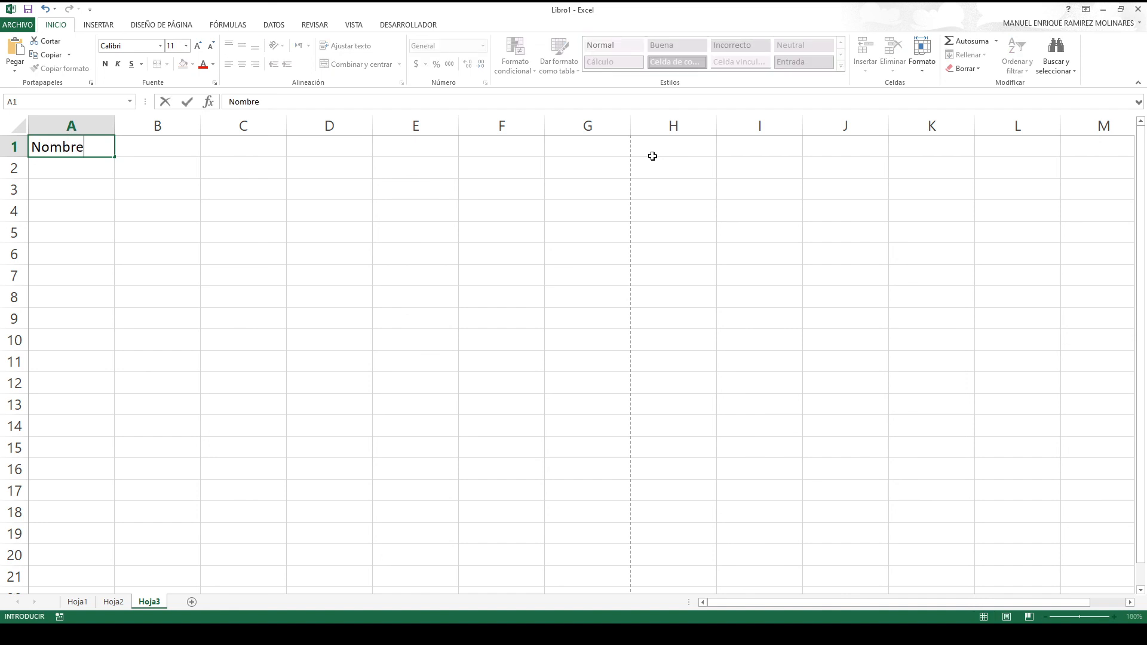
type(" de la empres")
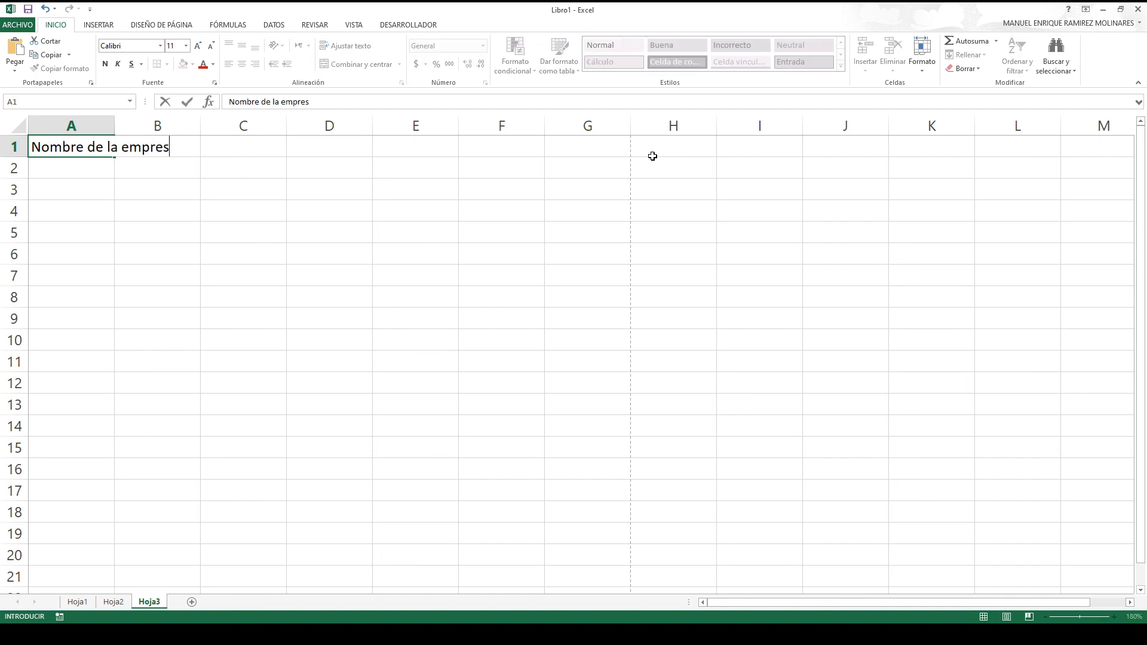
key("Return")
type("Nombre ")
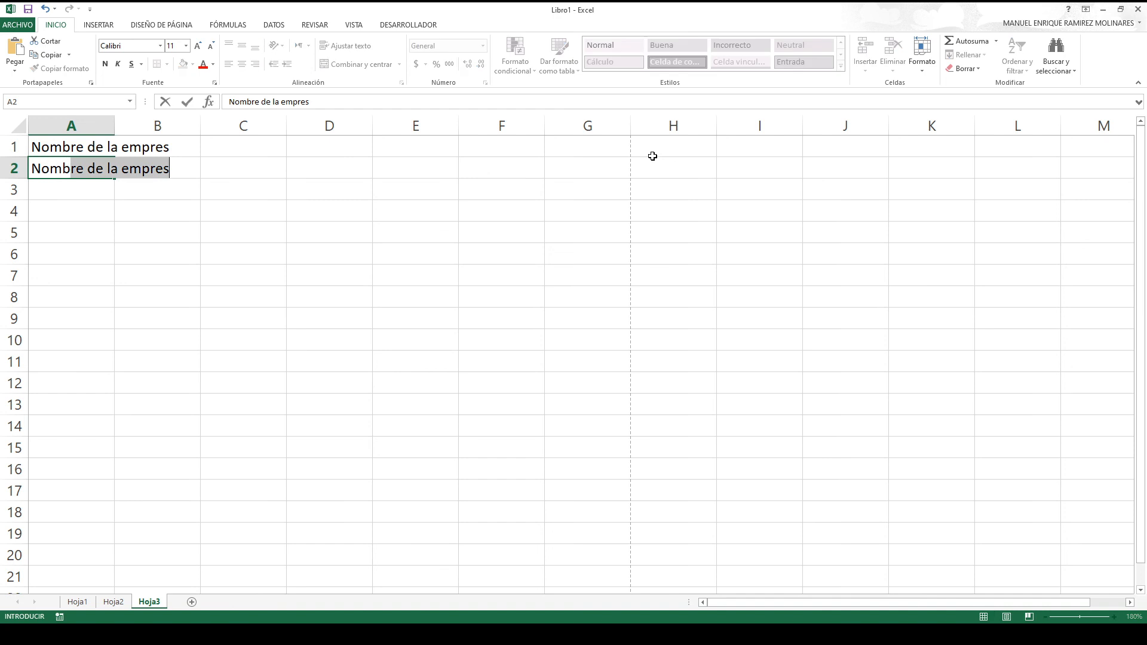
type("del in")
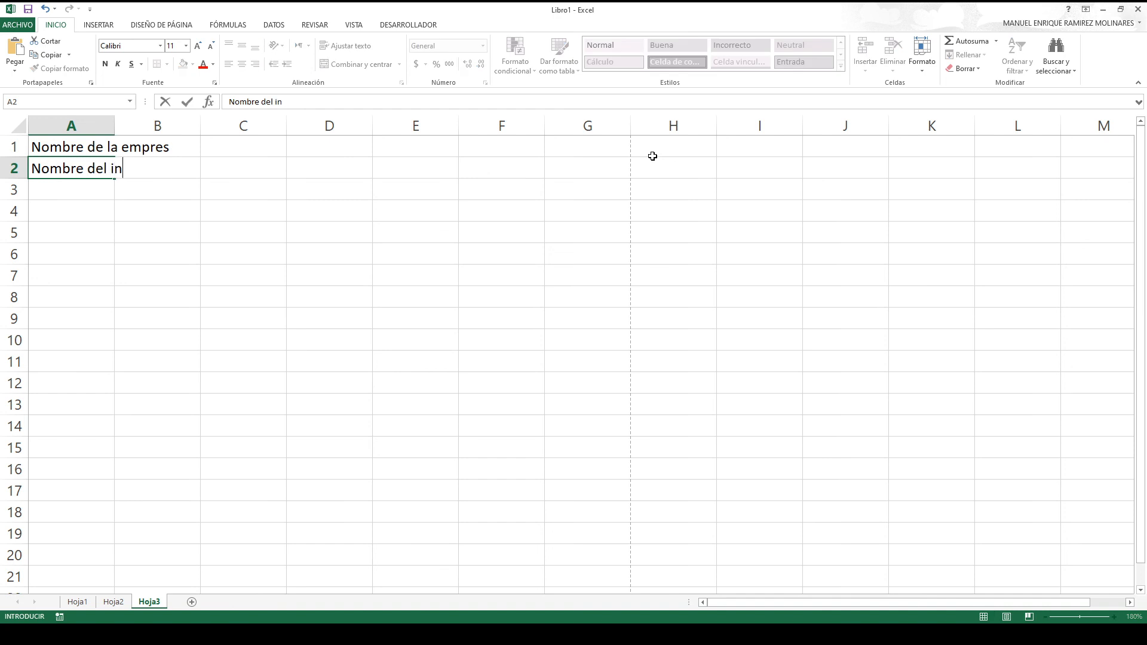
type("forme")
key("Return")
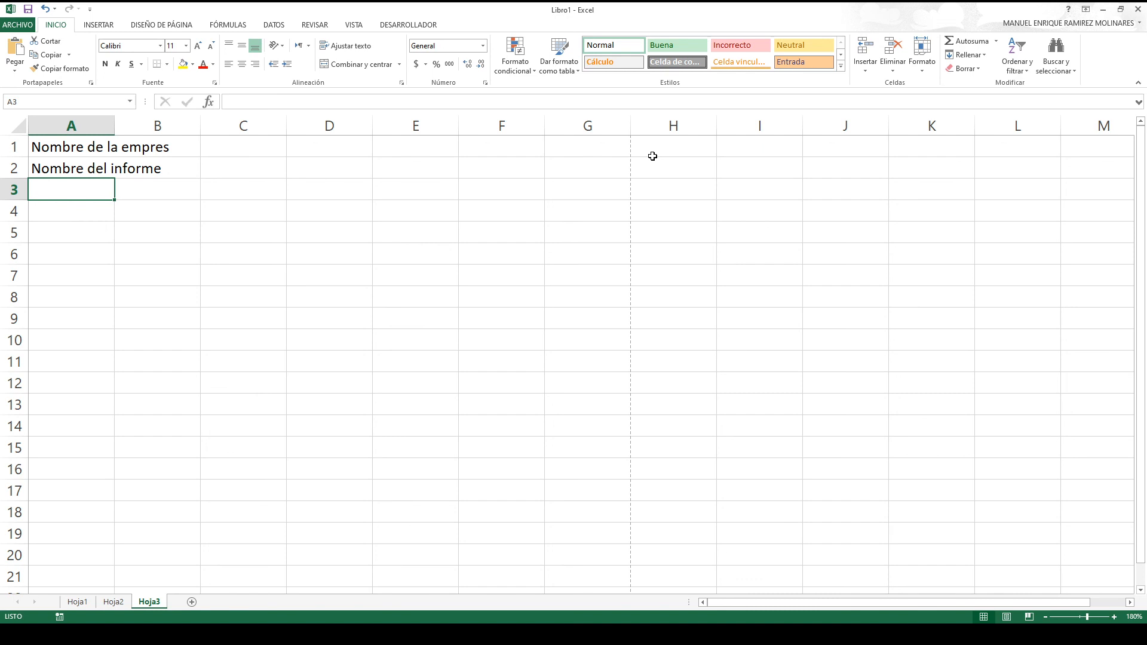
- Move the active cell down to A5, back up to A1, and down again to A5
key("Return")
key("Return")
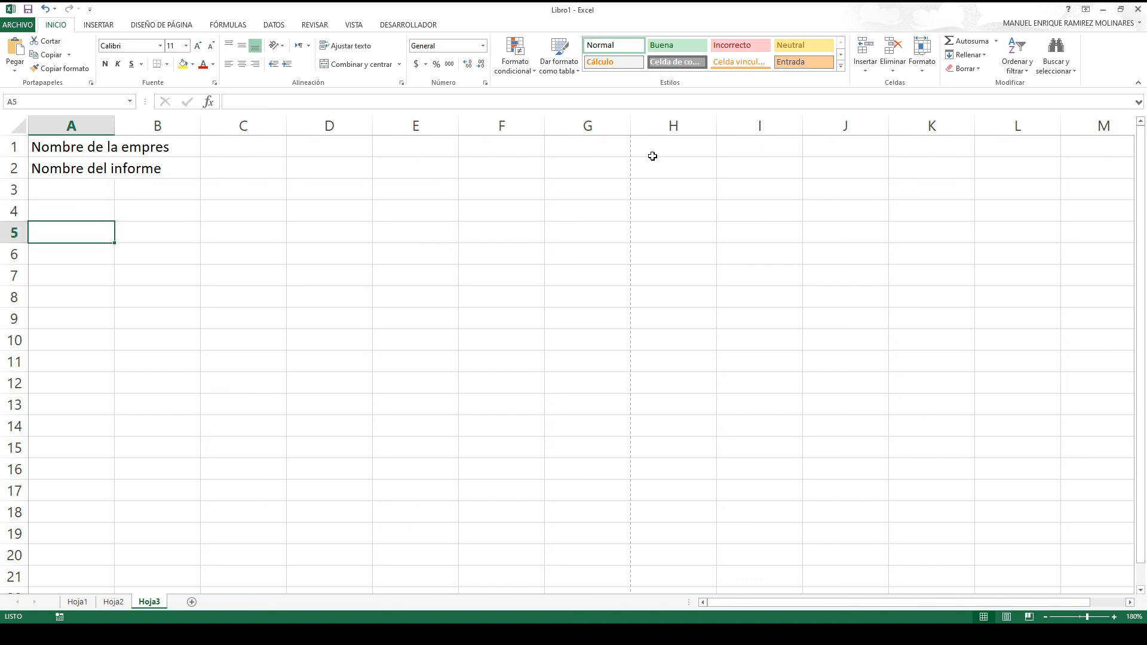
key("Up")
key("Up")
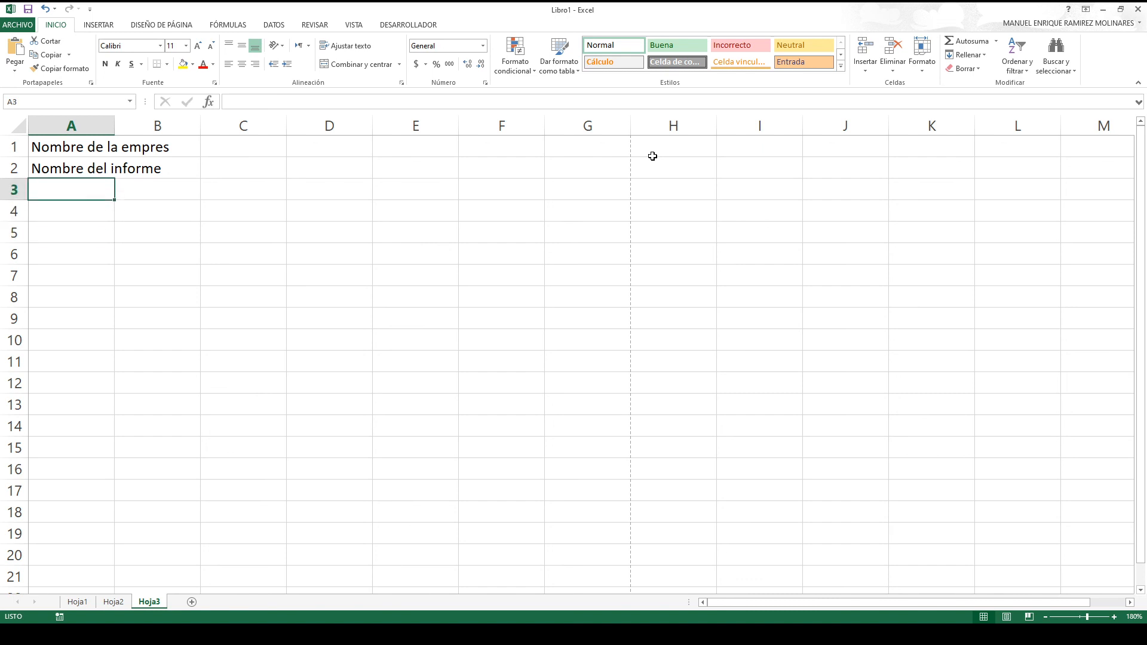
key("Up")
key("Up")
key("Down")
key("Down")
key("Down")
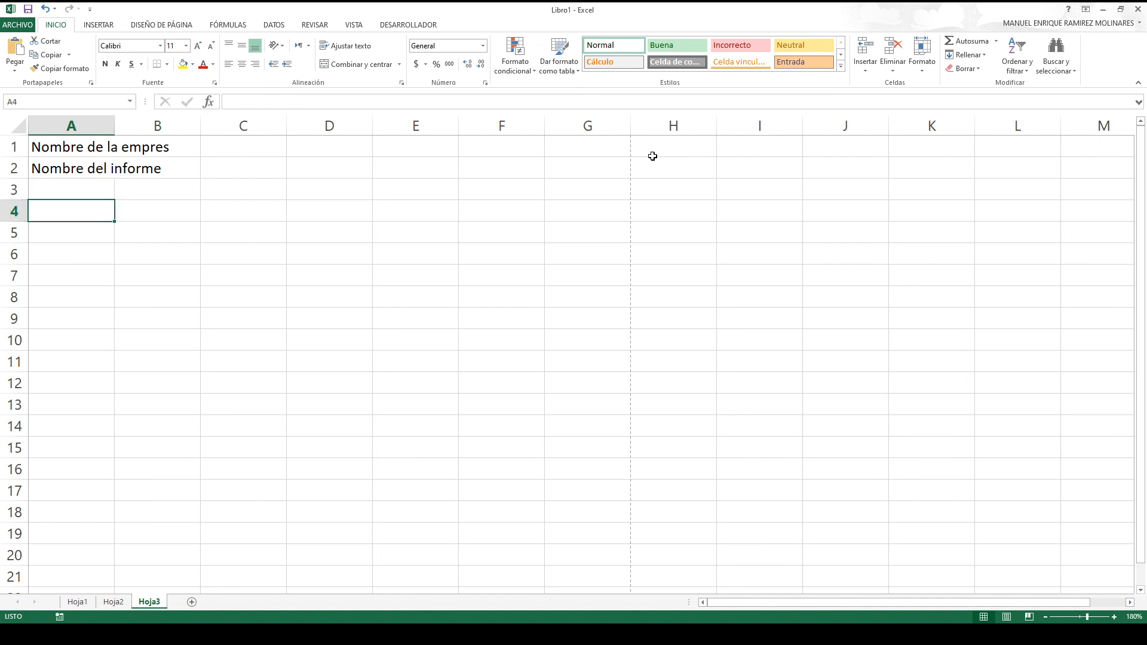
key("Down")
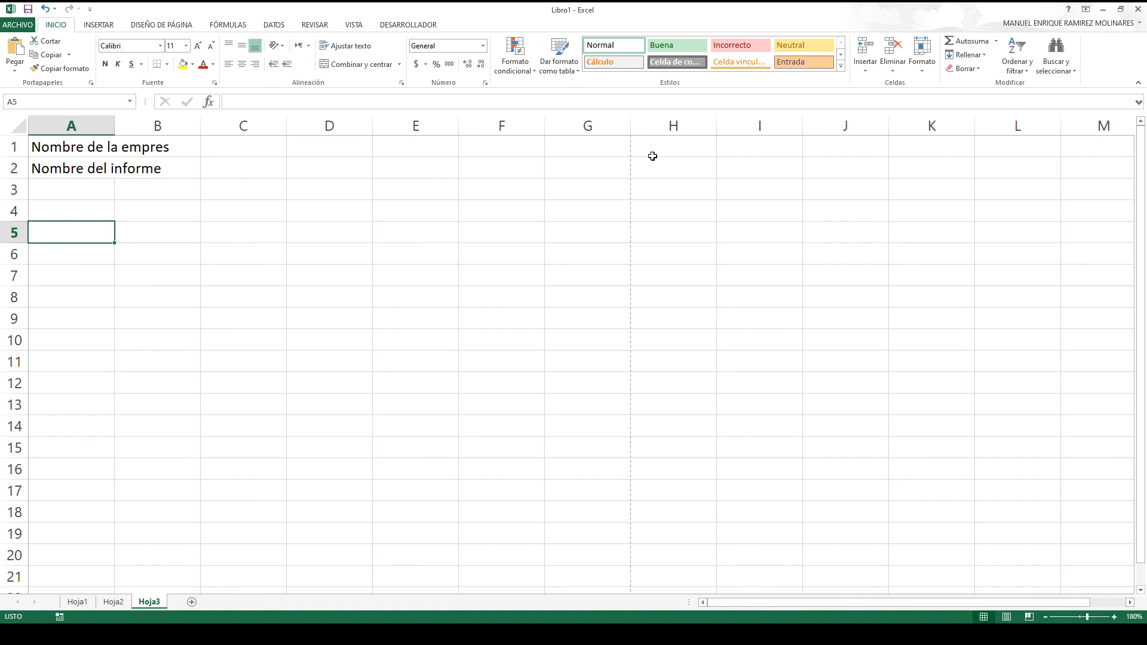
- Enter the column heading "CODIGO" in cell A5 and advance to cell B5
type("Codig")
key("BackSpace")
key("BackSpace")
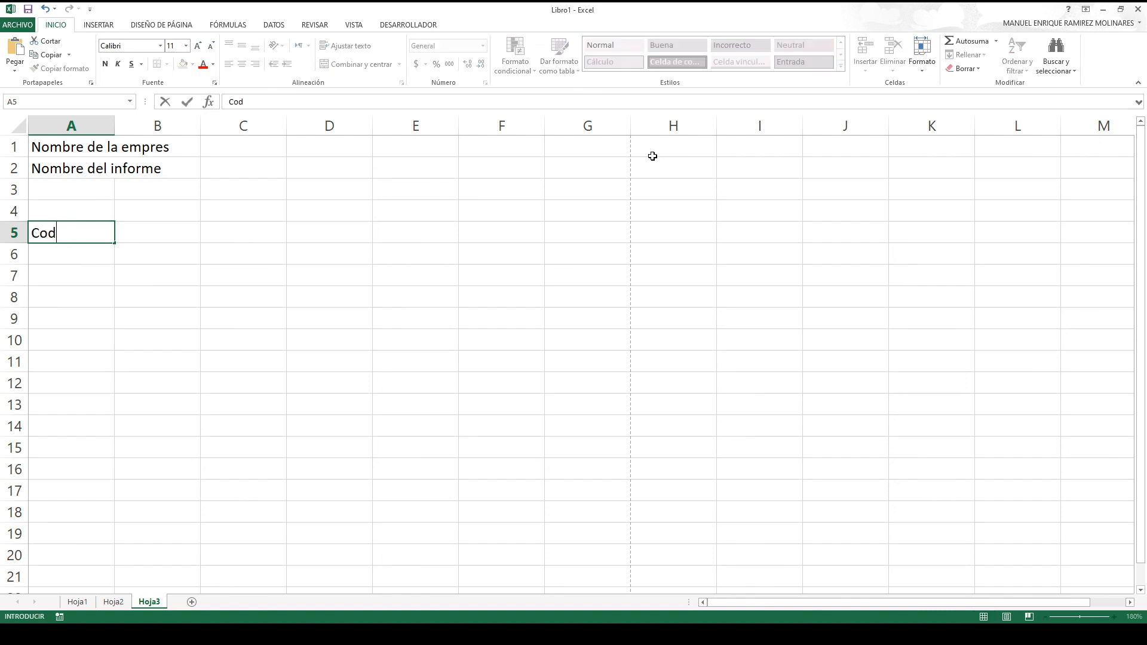
key("BackSpace")
key("BackSpace")
type("ÓDG")
key("BackSpace")
key("BackSpace")
key("BackSpace")
type("ODIGO")
key("Tab")
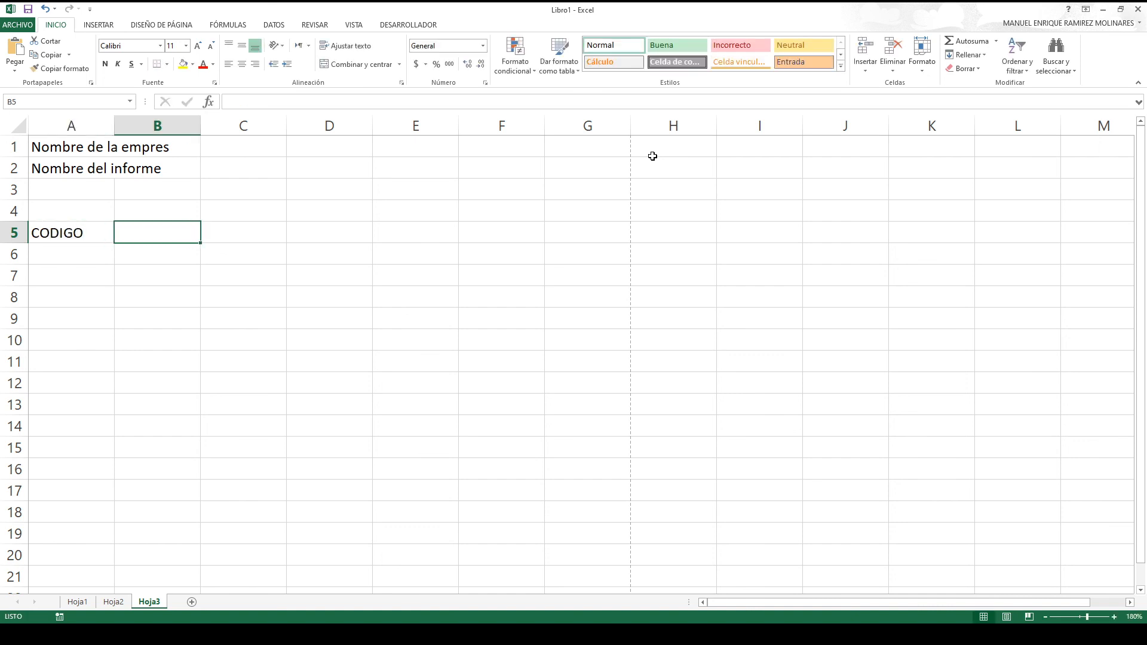